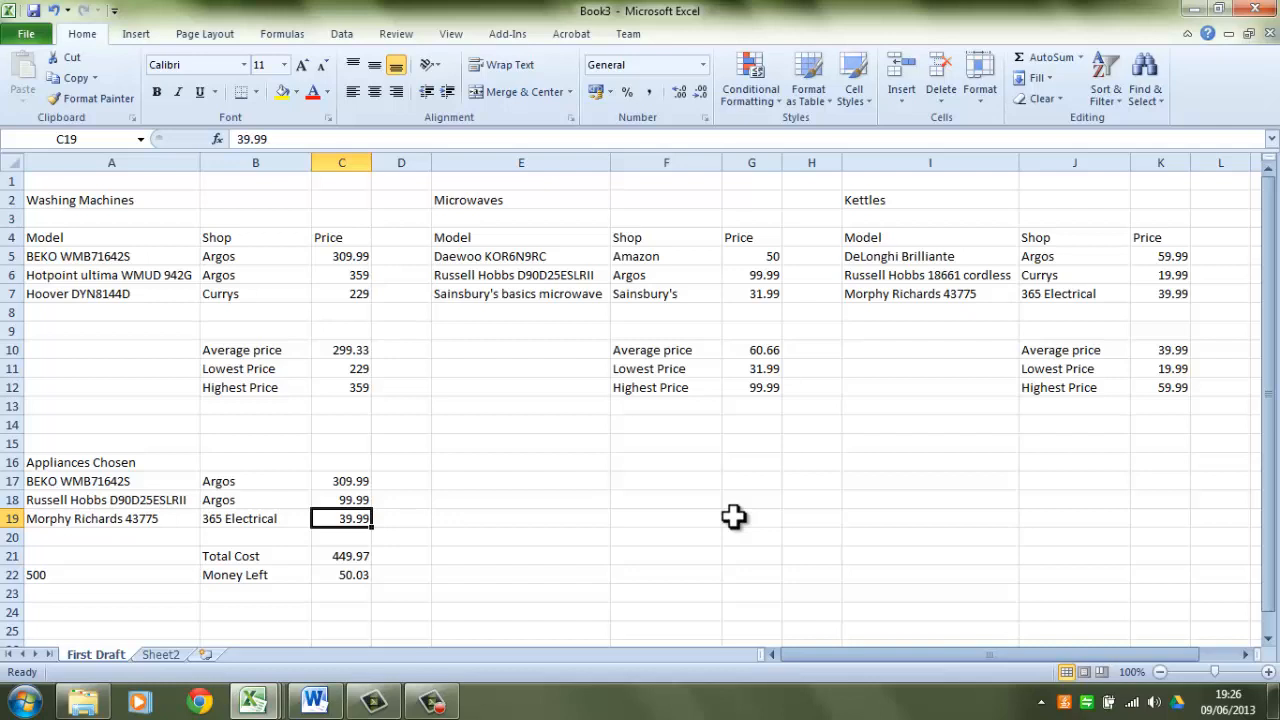
# Switch to the Spread sheet workbook and examine the headings and table formatting on its Final sheet.
pyautogui.click(262, 703)
pyautogui.click(187, 615)
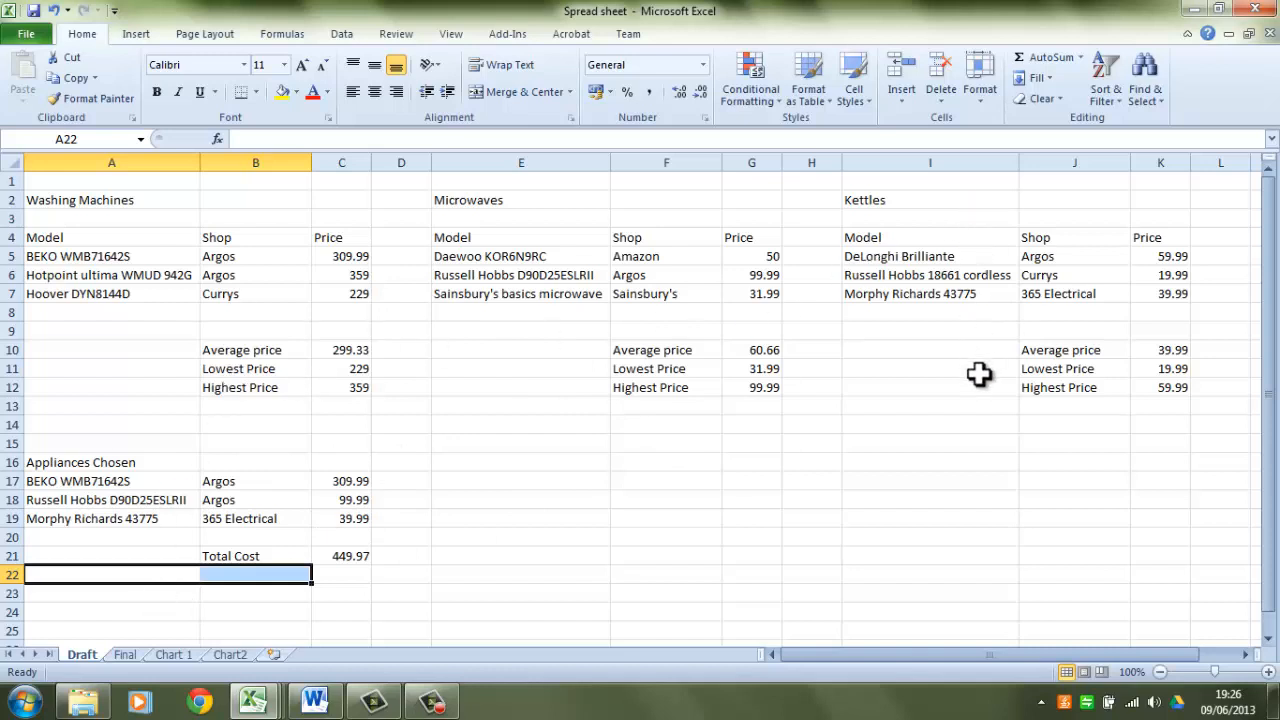
pyautogui.click(125, 654)
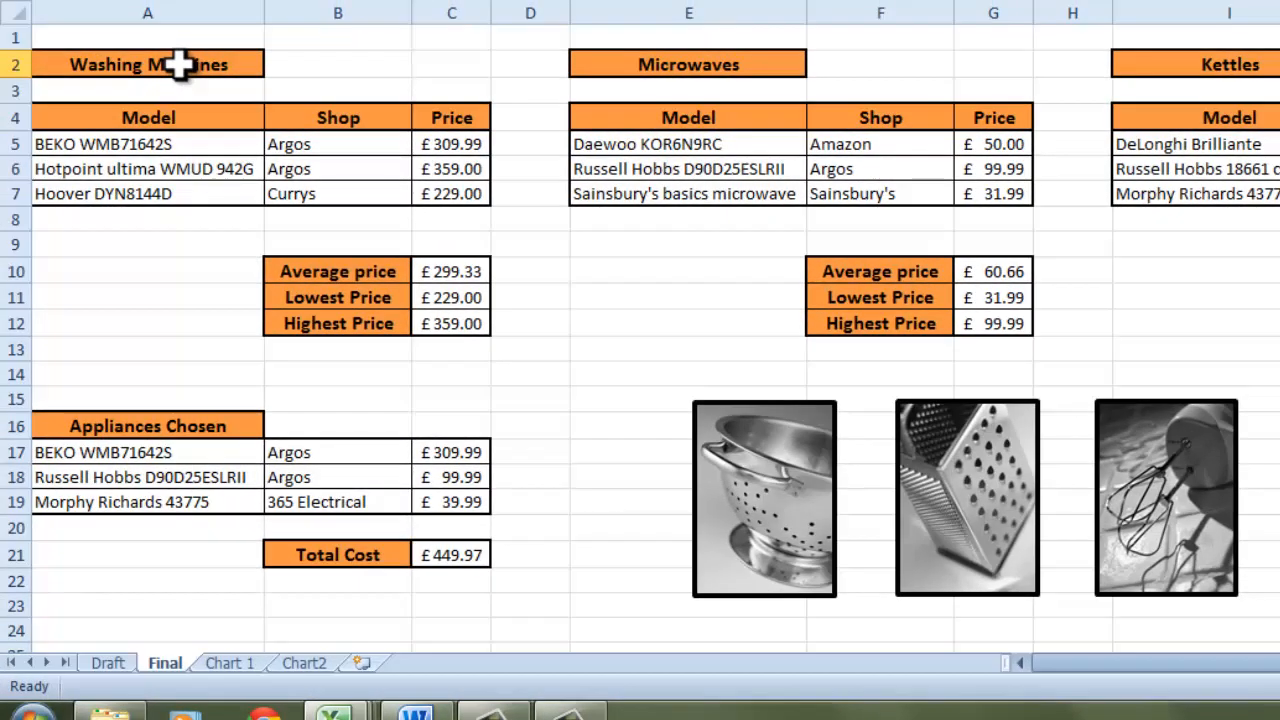
pyautogui.click(652, 70)
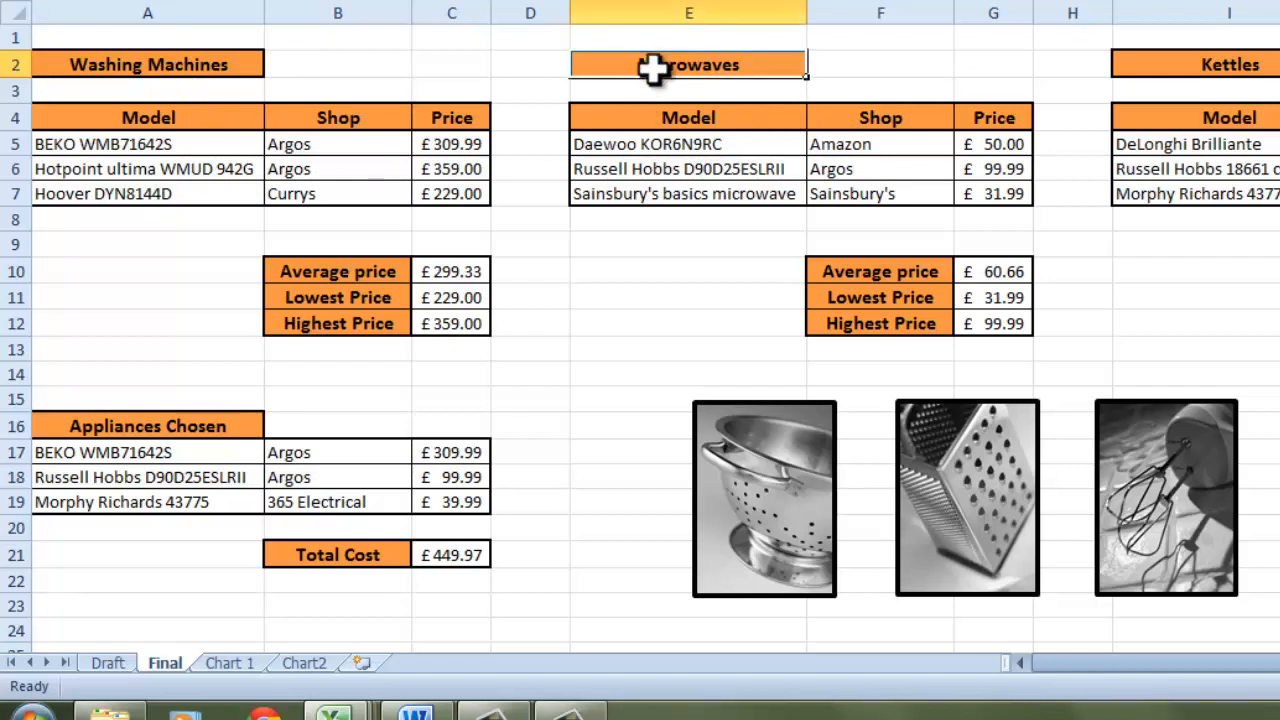
pyautogui.click(110, 65)
pyautogui.click(1180, 63)
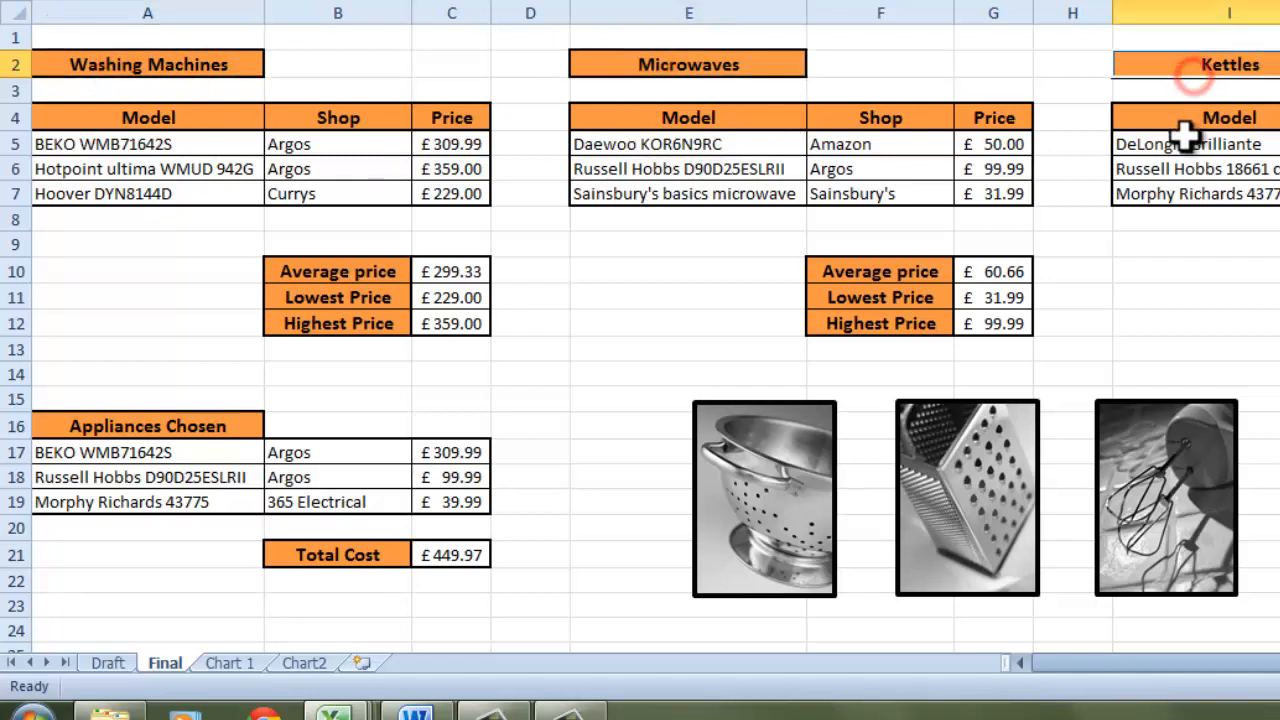
pyautogui.click(1186, 118)
pyautogui.click(100, 144)
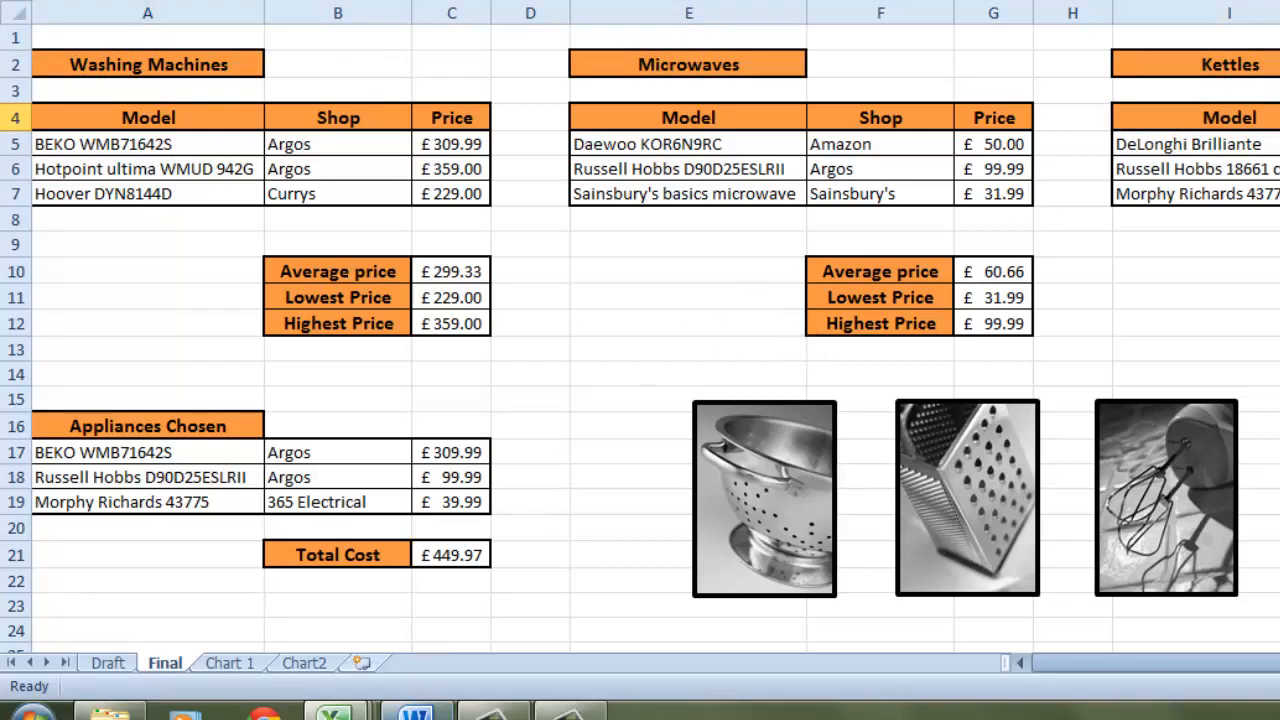
# Switch to the Spread sheet 2 workbook and look over the unformatted tables on its Draft sheet.
pyautogui.moveTo(350, 690)
pyautogui.click(397, 609)
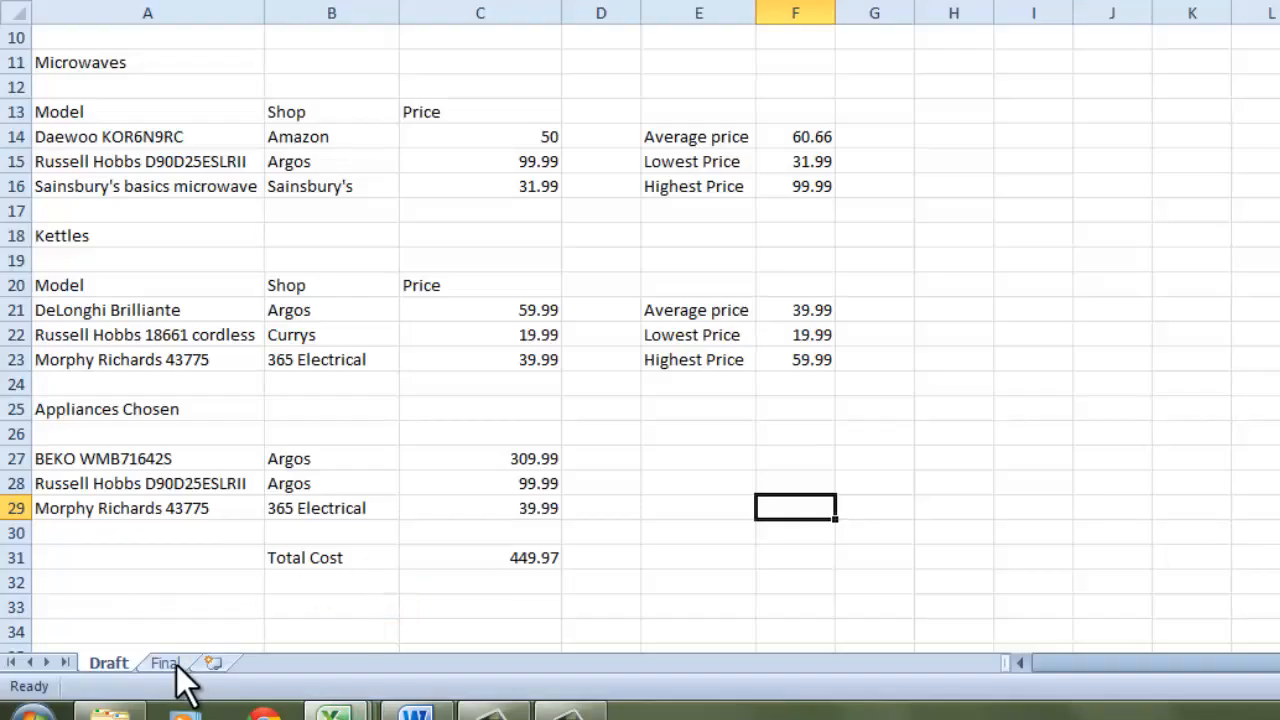
pyautogui.scroll(3, 371, 455)
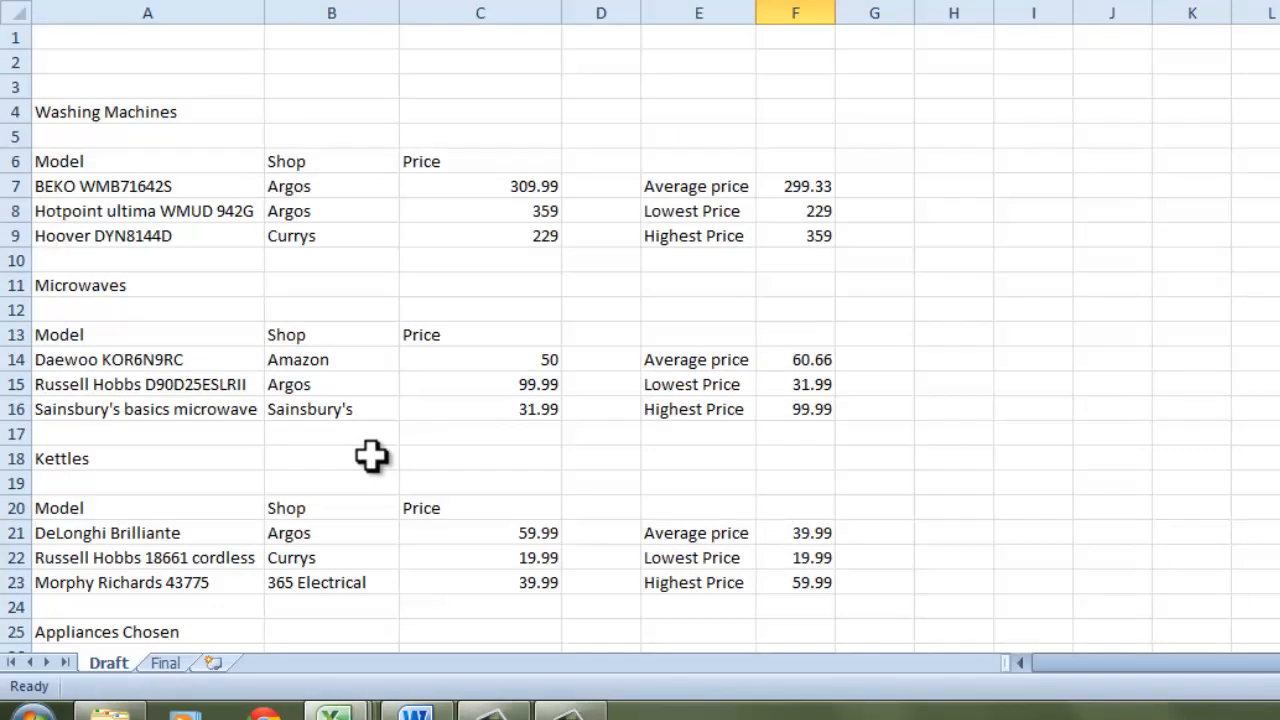
pyautogui.scroll(-1, 371, 455)
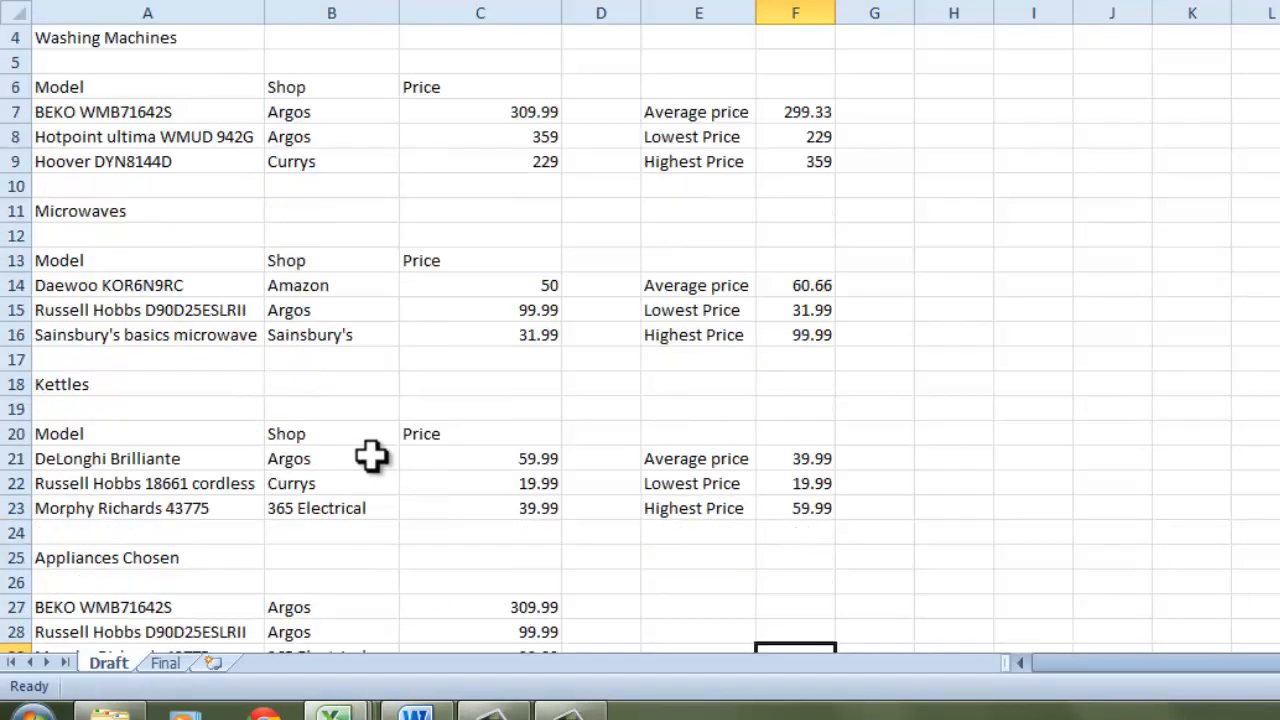
# Examine the coloured headings, the Appliance Costs title and the kitchen pictures on the Final sheet of Spread sheet 2.
pyautogui.click(170, 664)
pyautogui.click(214, 40)
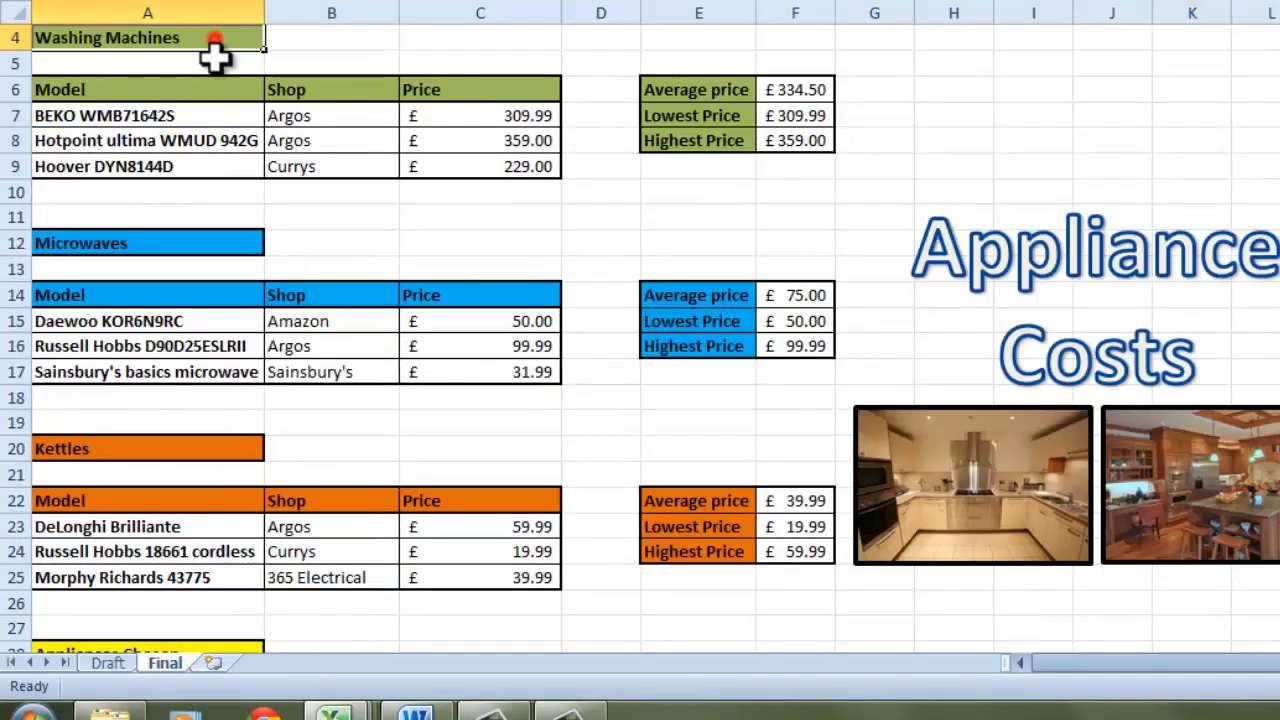
pyautogui.moveTo(214, 88); pyautogui.dragTo(437, 94)
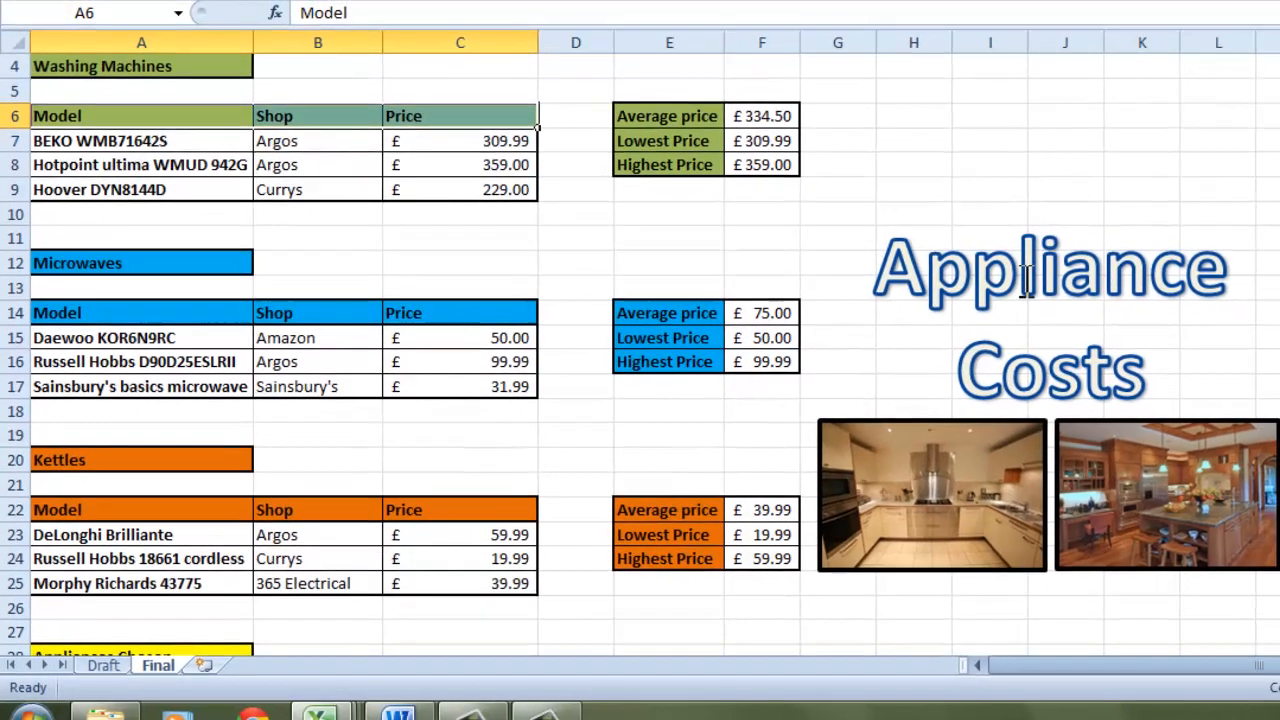
pyautogui.click(1070, 258)
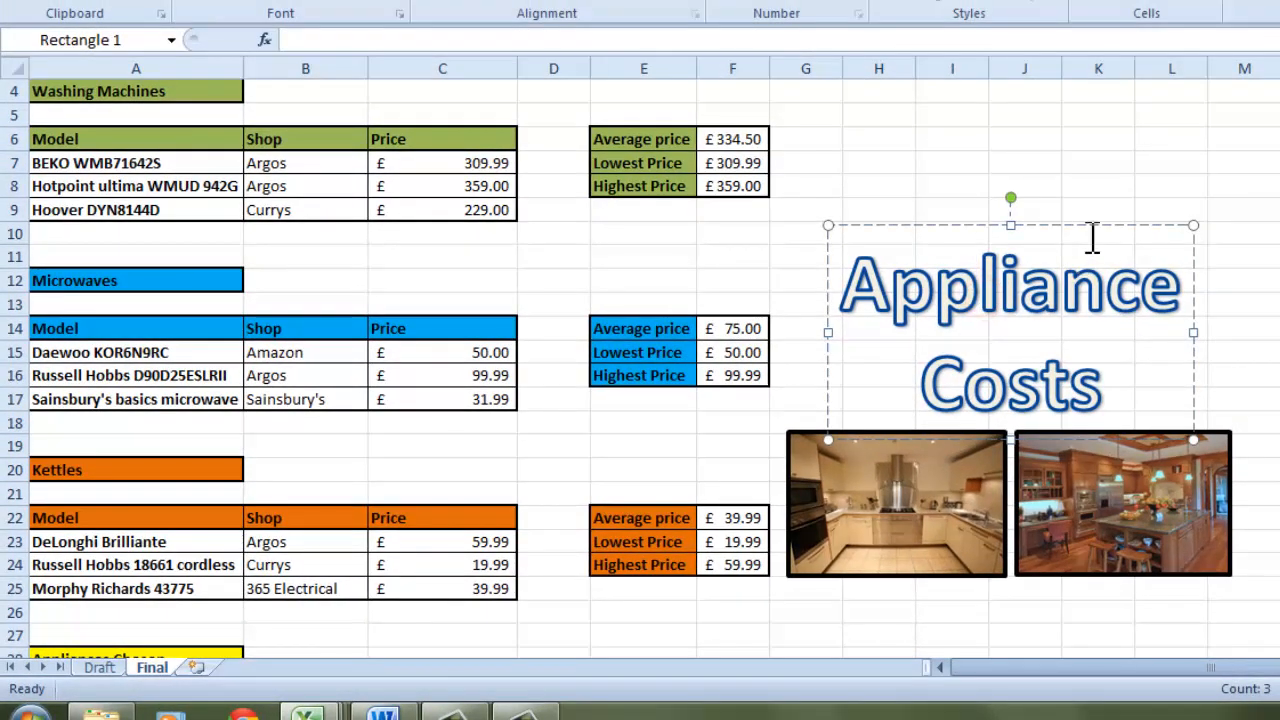
pyautogui.click(920, 478)
pyautogui.click(1190, 493)
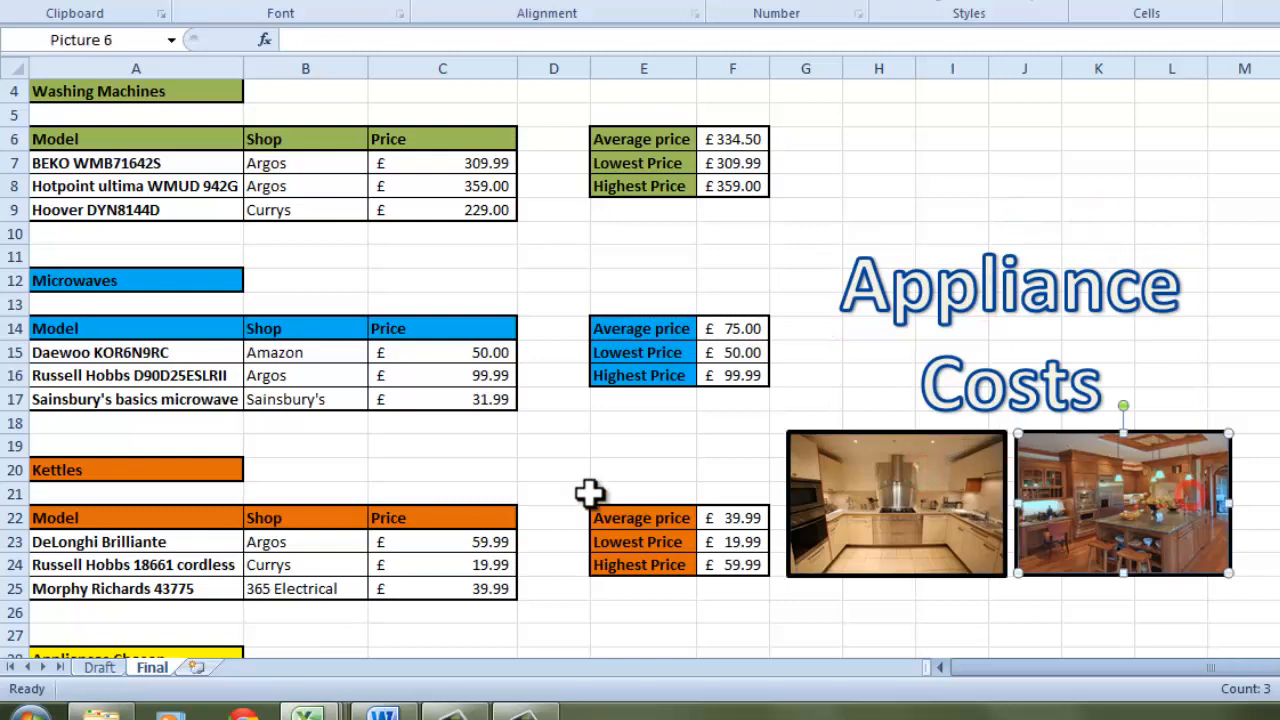
pyautogui.scroll(-2, 580, 483)
pyautogui.scroll(3, 580, 483)
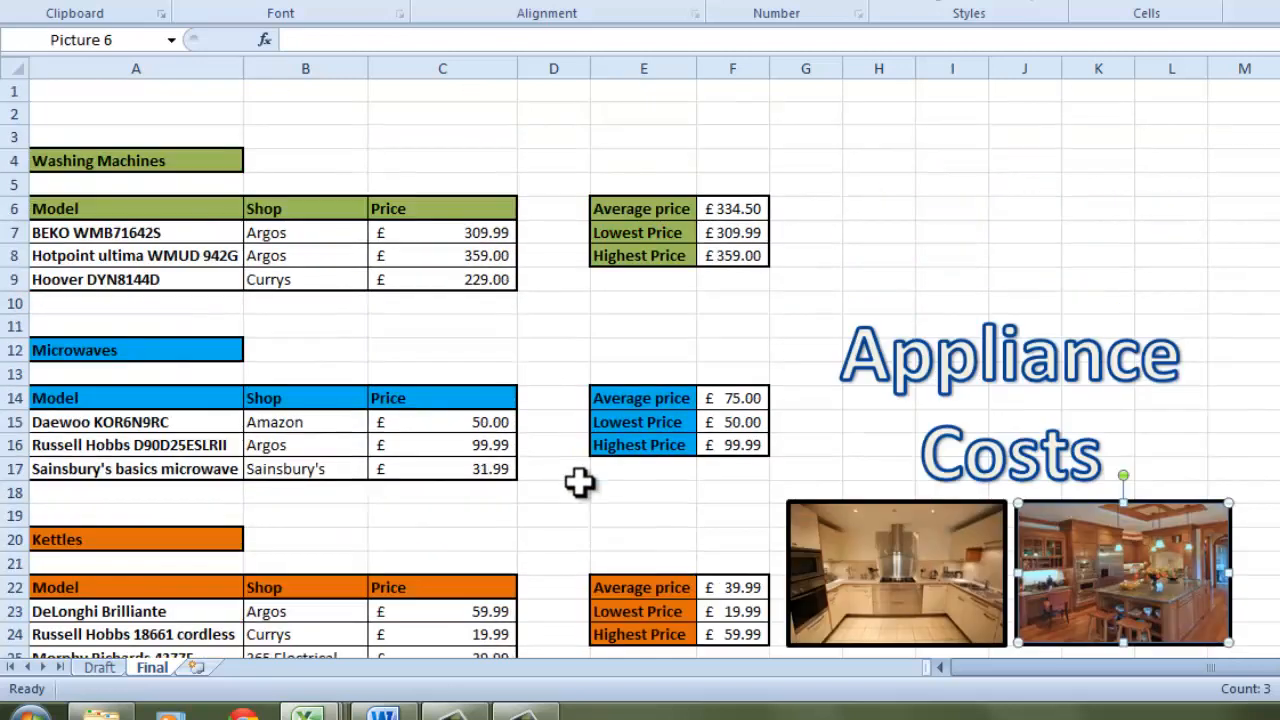
# Return to the Book3 workbook and check its Sheet2 and First Draft sheets.
pyautogui.click(308, 712)
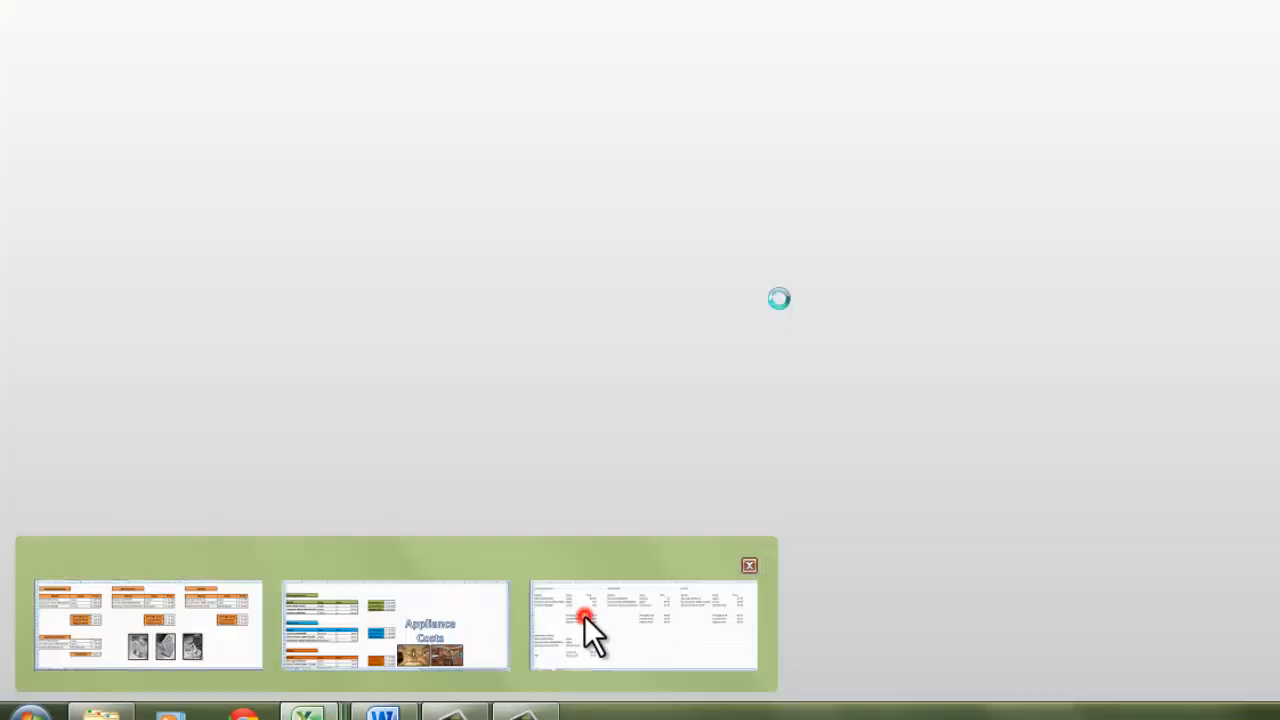
pyautogui.click(584, 615)
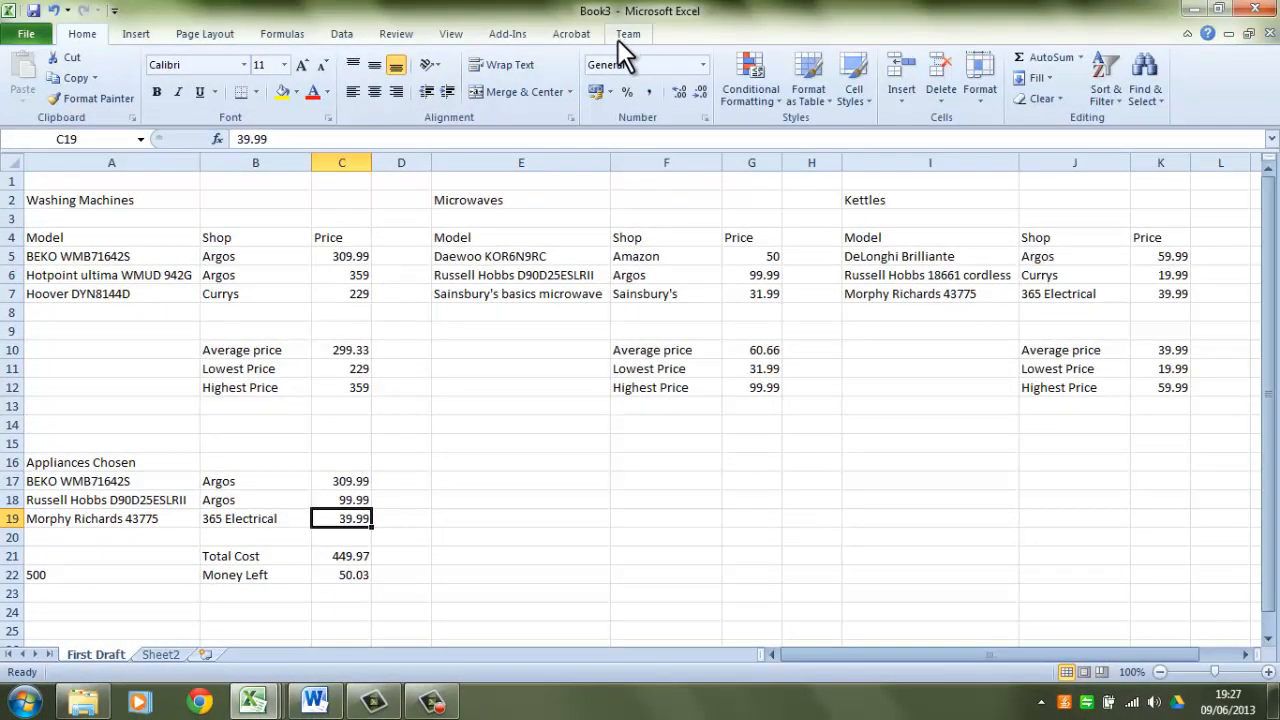
pyautogui.click(158, 655)
pyautogui.click(95, 654)
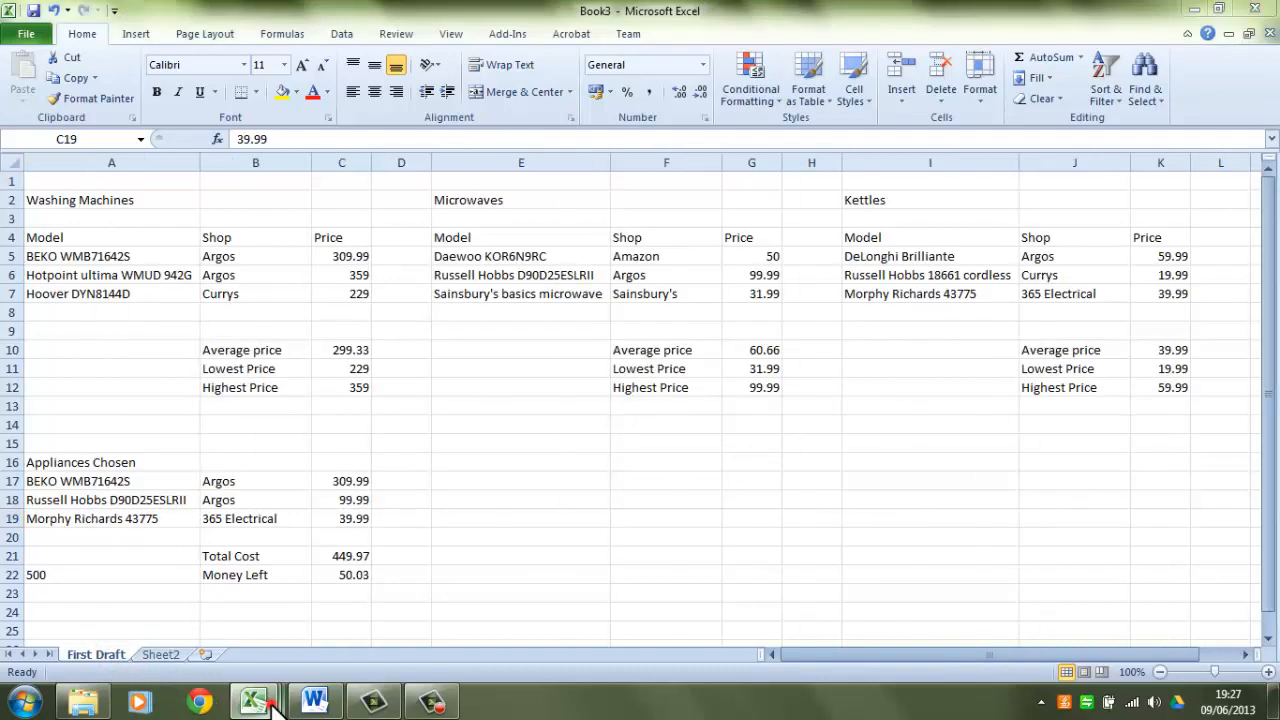
# Look through the Draft, Final, Chart 1 and Chart2 sheets of the Spread sheet workbook.
pyautogui.moveTo(253, 702)
pyautogui.click(164, 620)
pyautogui.click(84, 656)
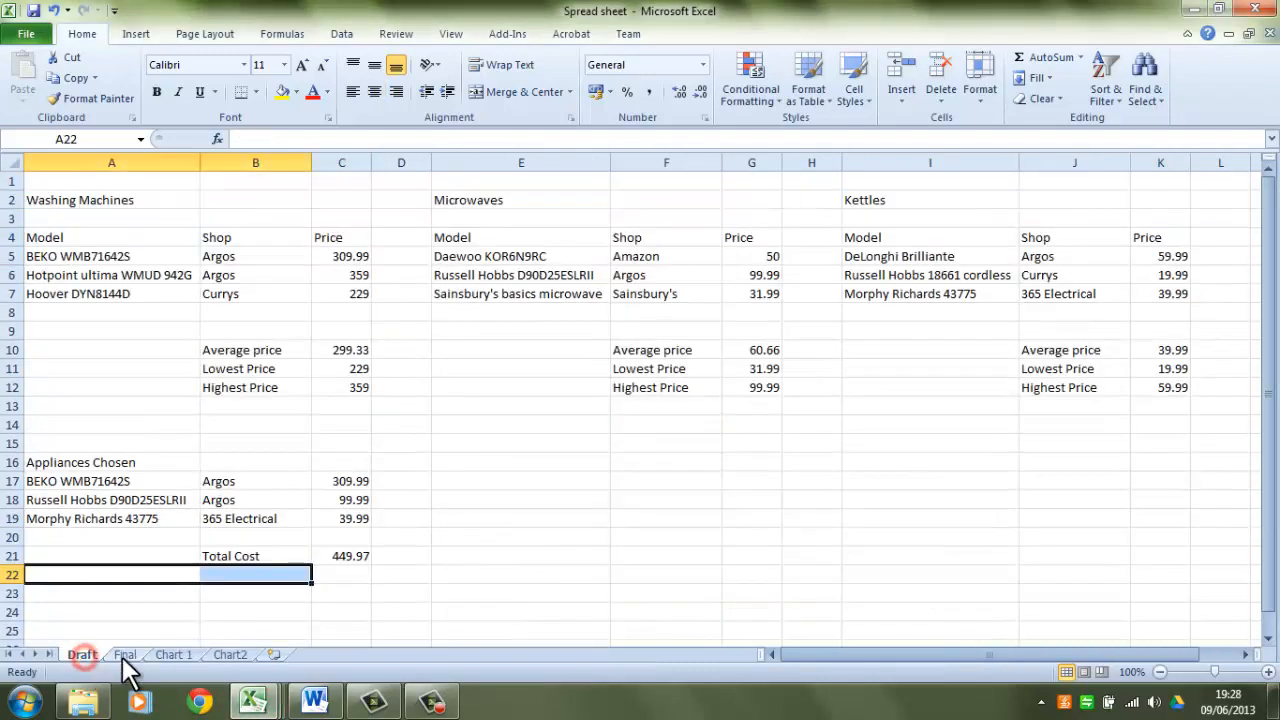
pyautogui.click(123, 655)
pyautogui.click(173, 655)
pyautogui.click(230, 655)
pyautogui.click(172, 655)
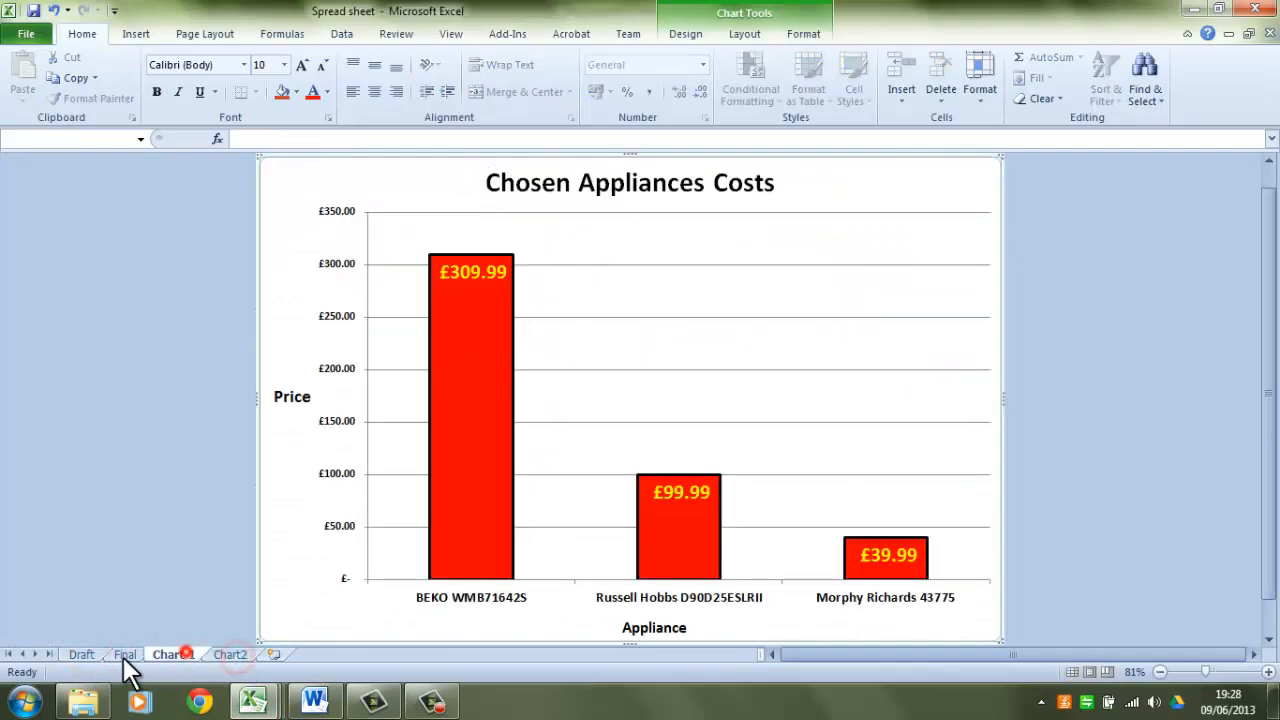
# In the Book3 workbook, create a copy of the First Draft sheet placed before Sheet2.
pyautogui.moveTo(253, 702)
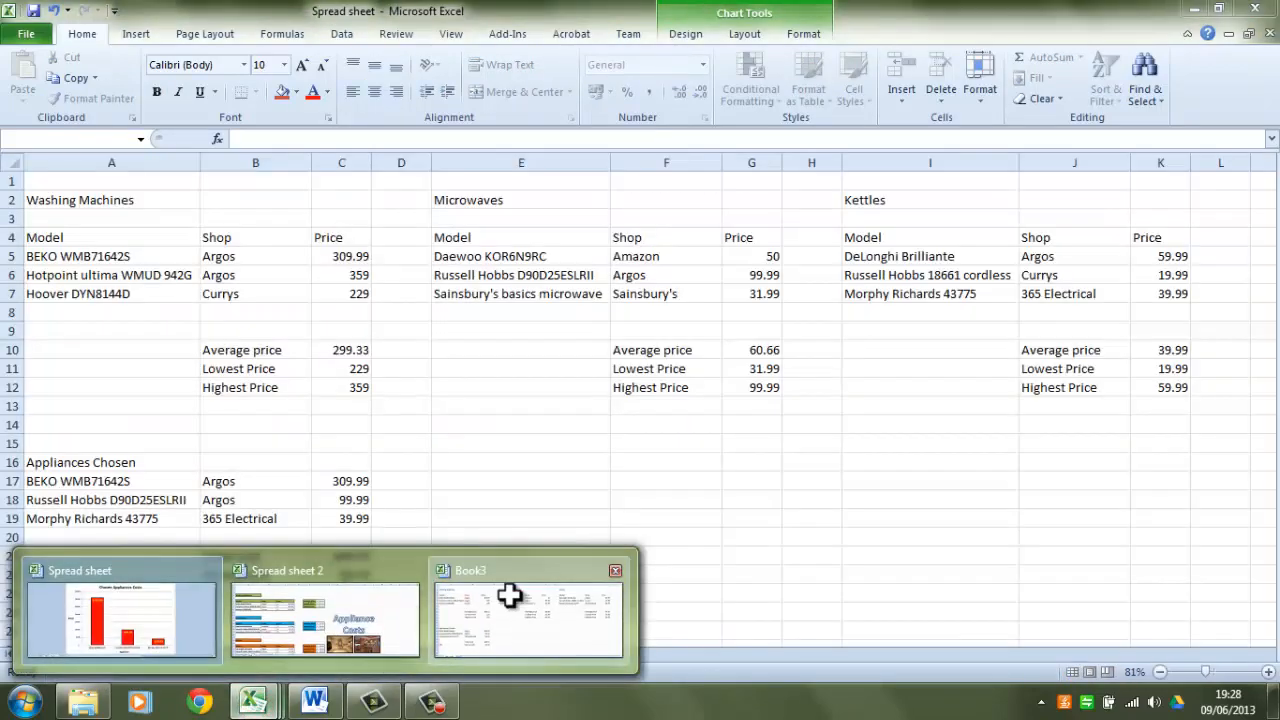
pyautogui.click(507, 590)
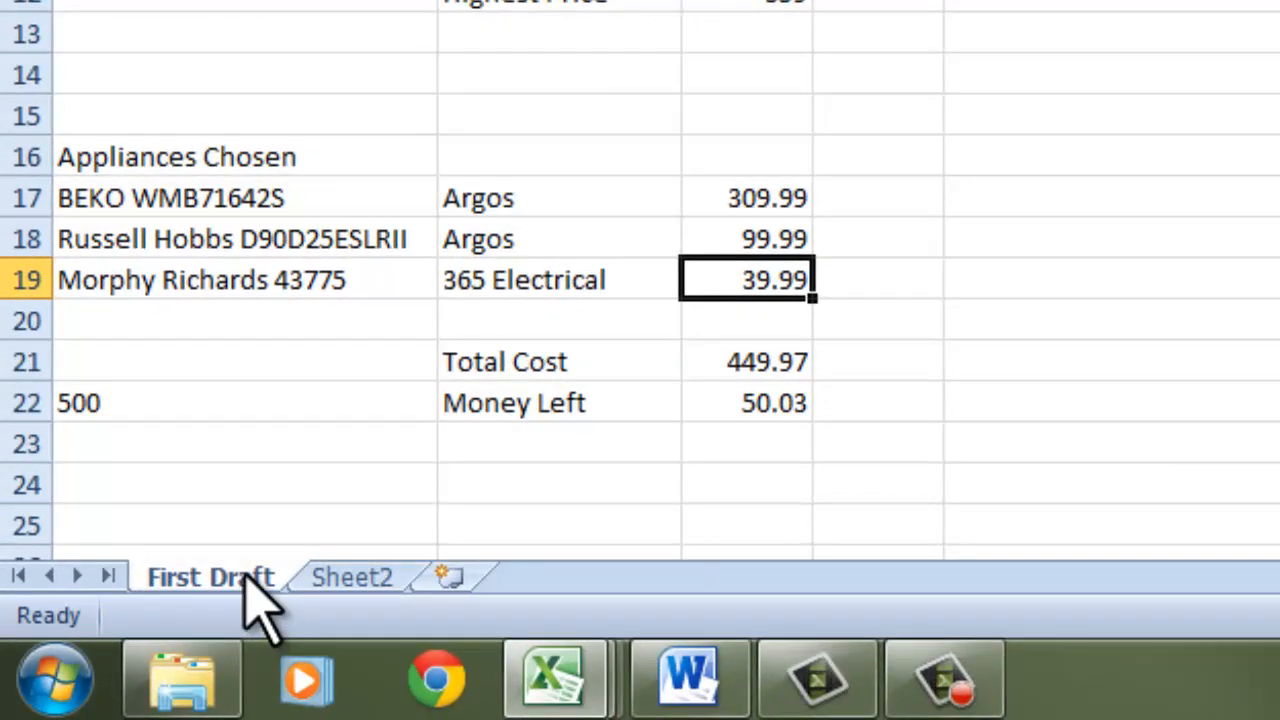
pyautogui.rightClick(222, 594)
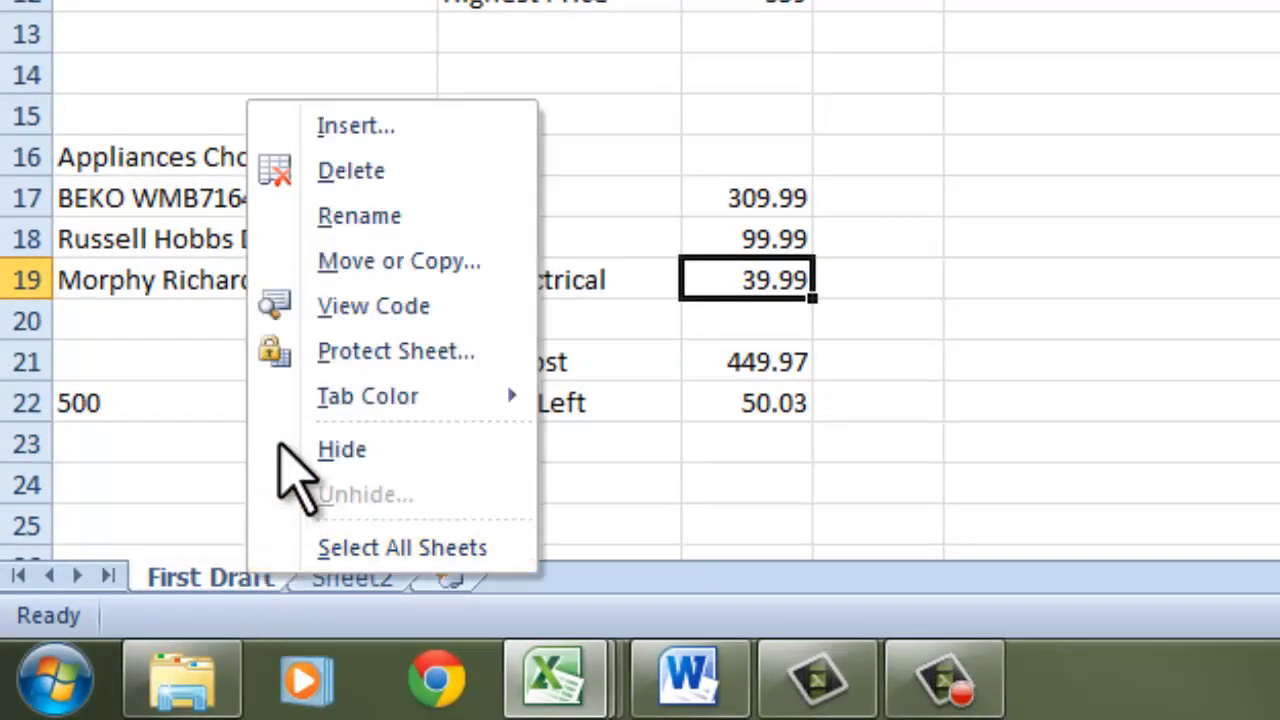
pyautogui.click(400, 262)
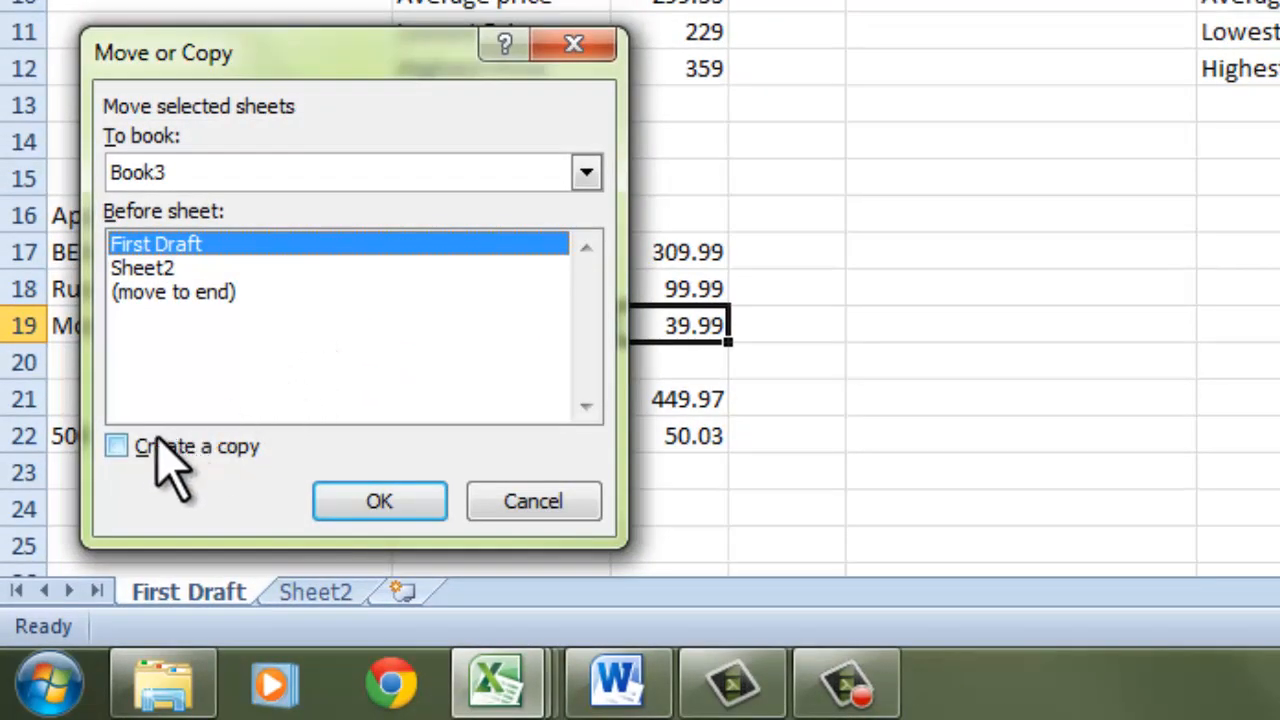
pyautogui.click(118, 447)
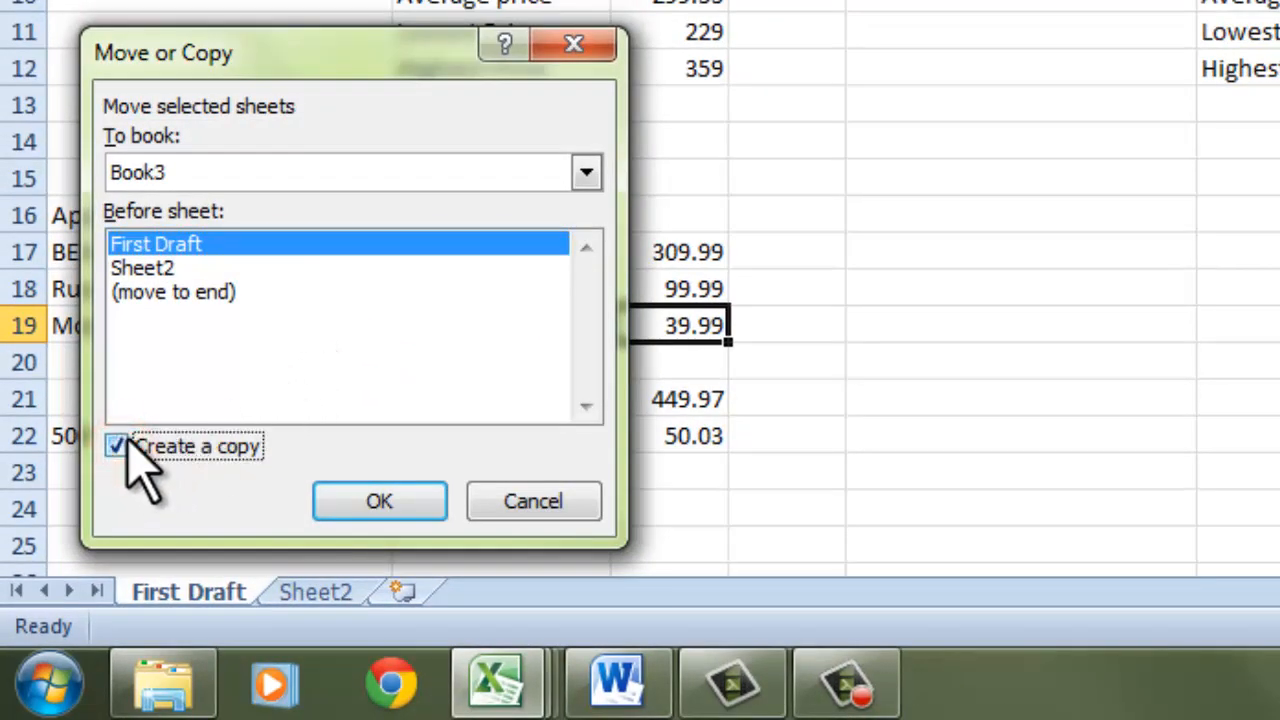
pyautogui.click(160, 275)
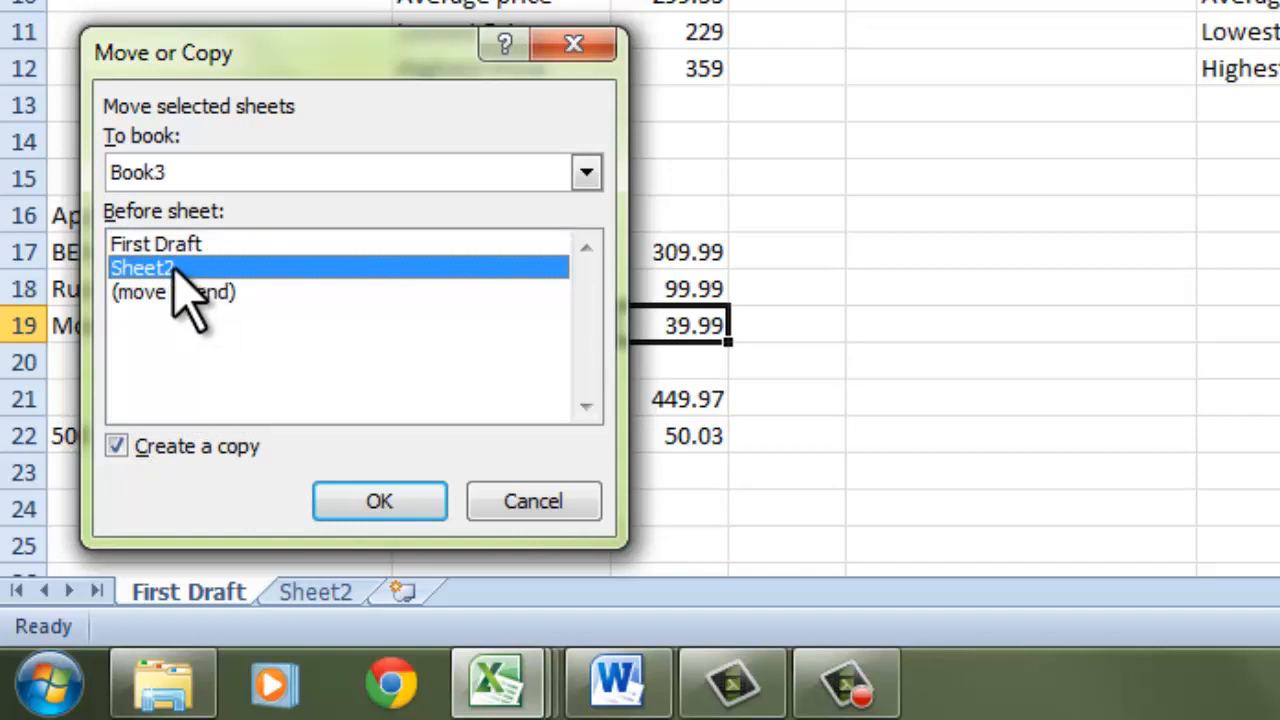
pyautogui.click(380, 502)
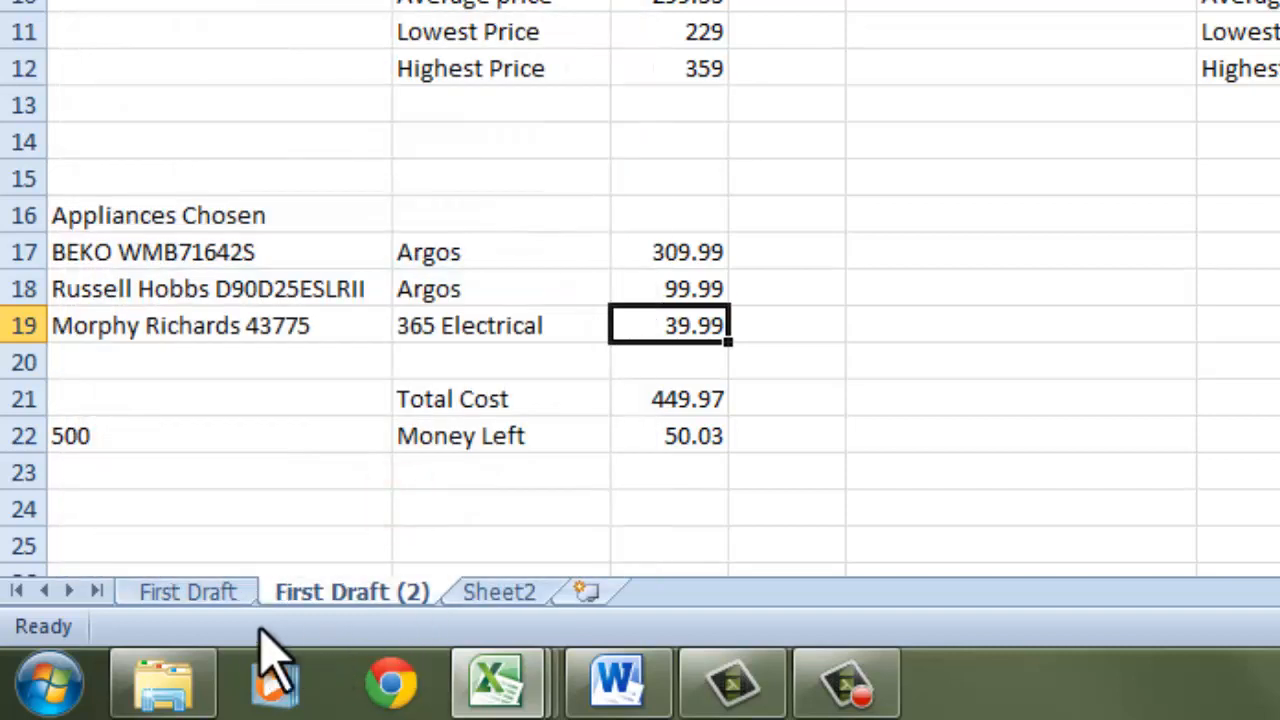
# Rename the copied sheet First Draft (2) as Final Draft.
pyautogui.rightClick(350, 596)
pyautogui.click(505, 276)
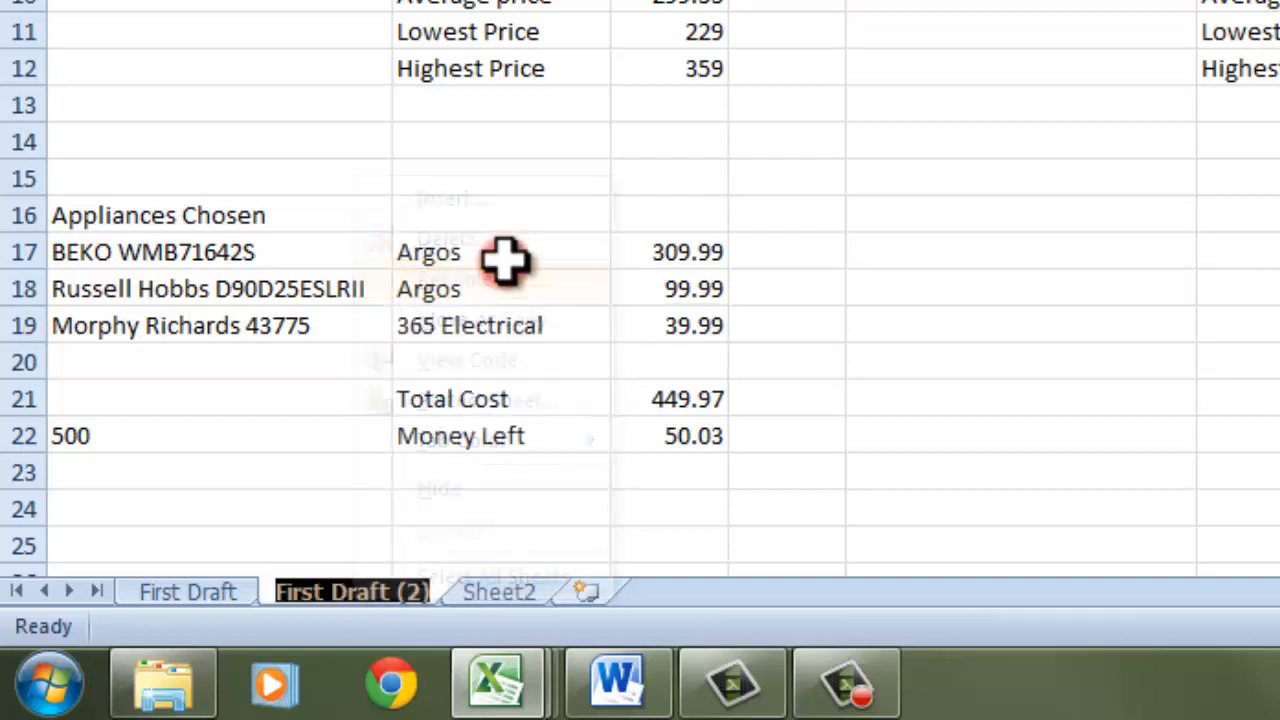
pyautogui.write('Final D')
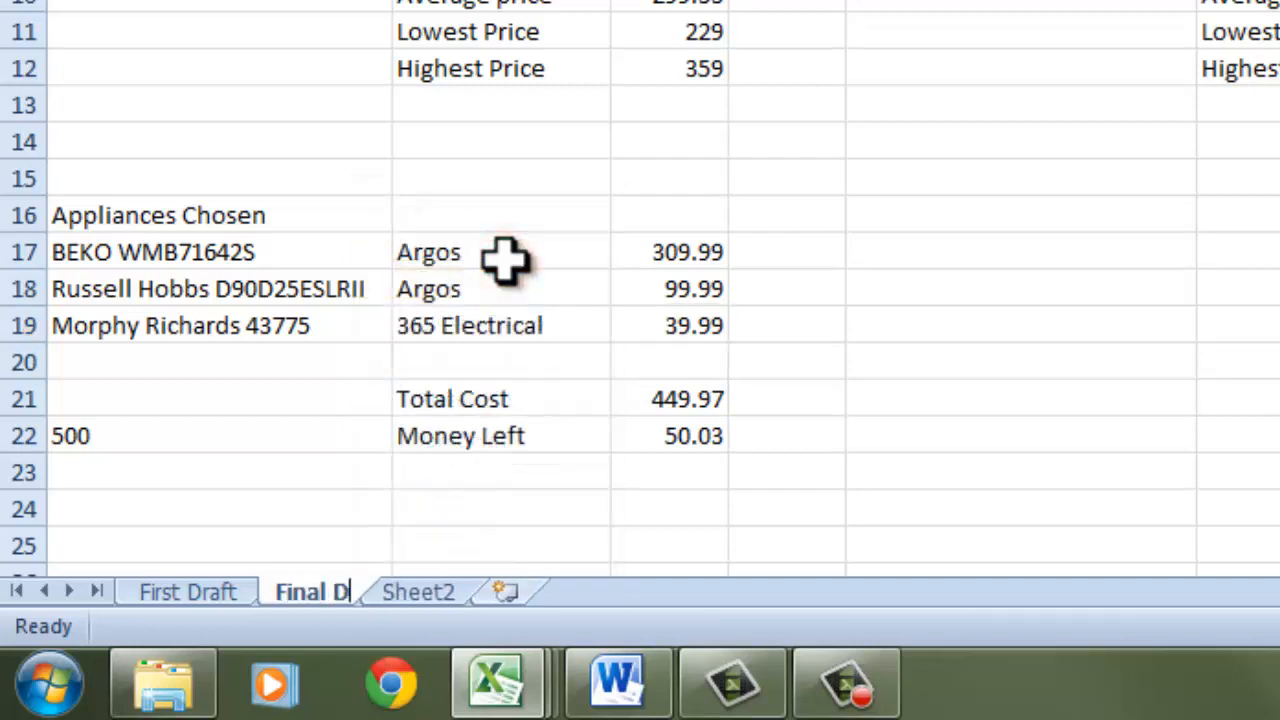
pyautogui.write('raft')
pyautogui.press('Return')
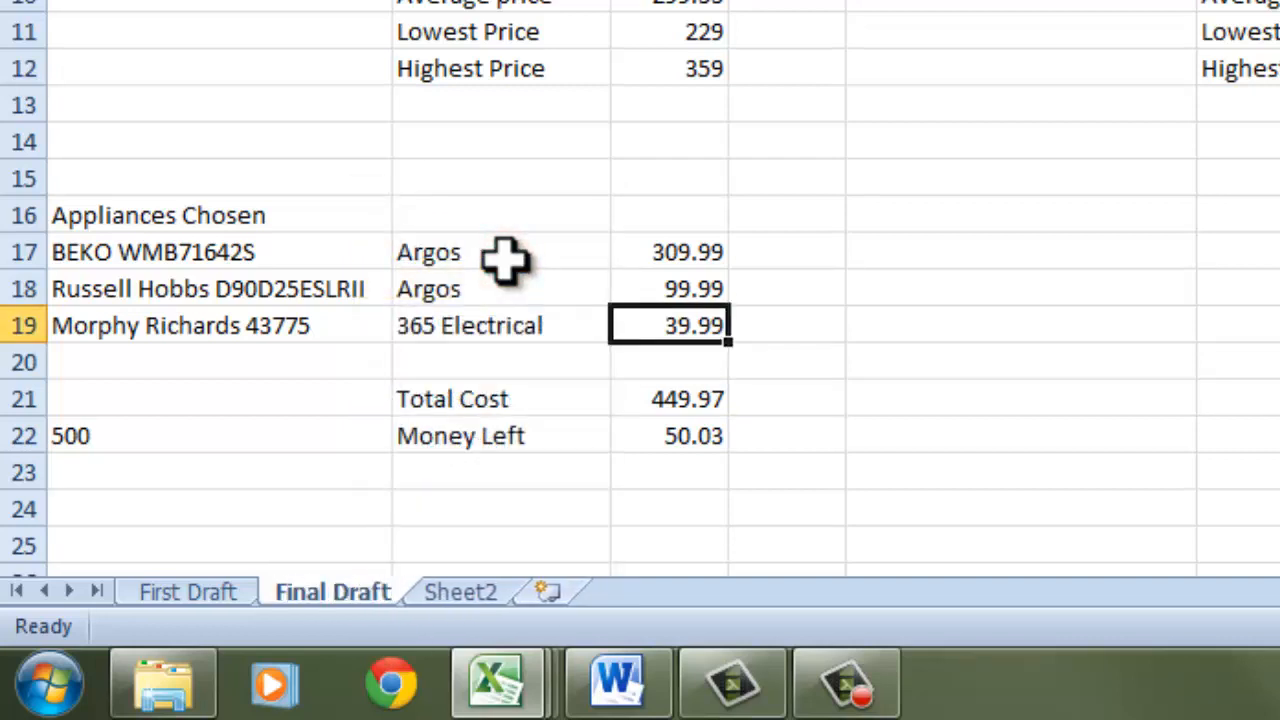
# View the original First Draft sheet and return to the Final Draft sheet.
pyautogui.click(188, 592)
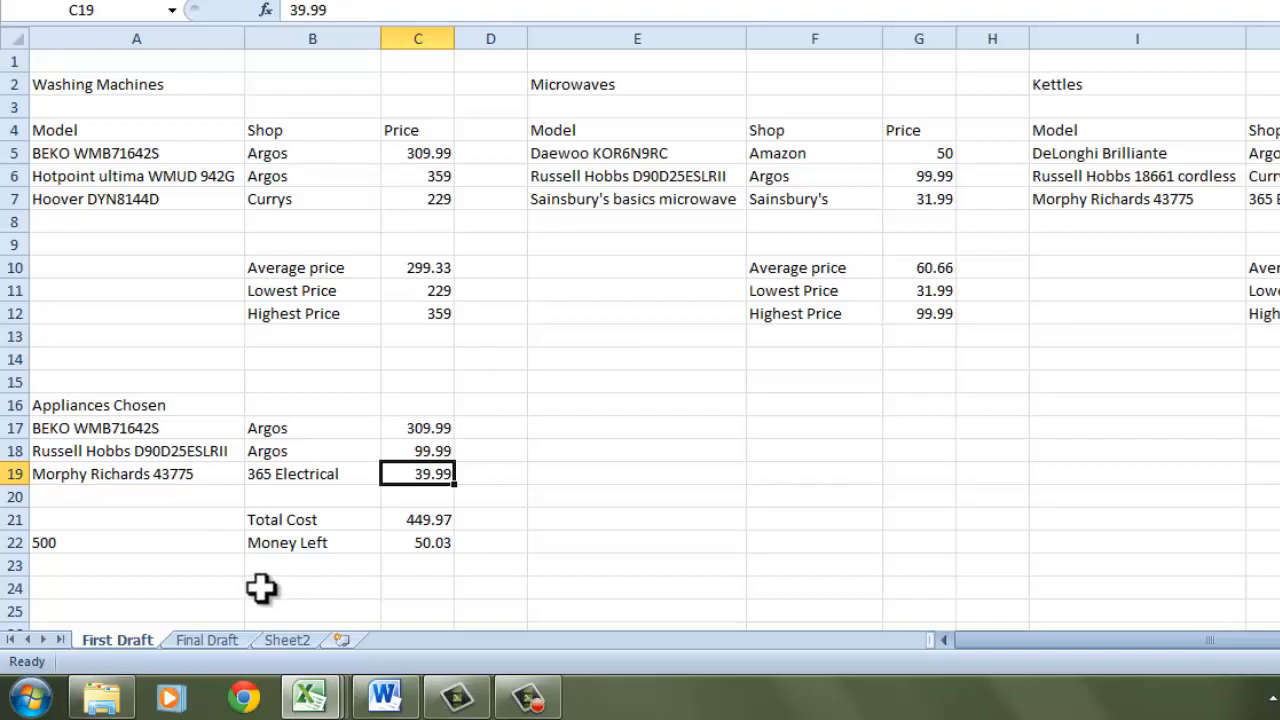
pyautogui.click(229, 638)
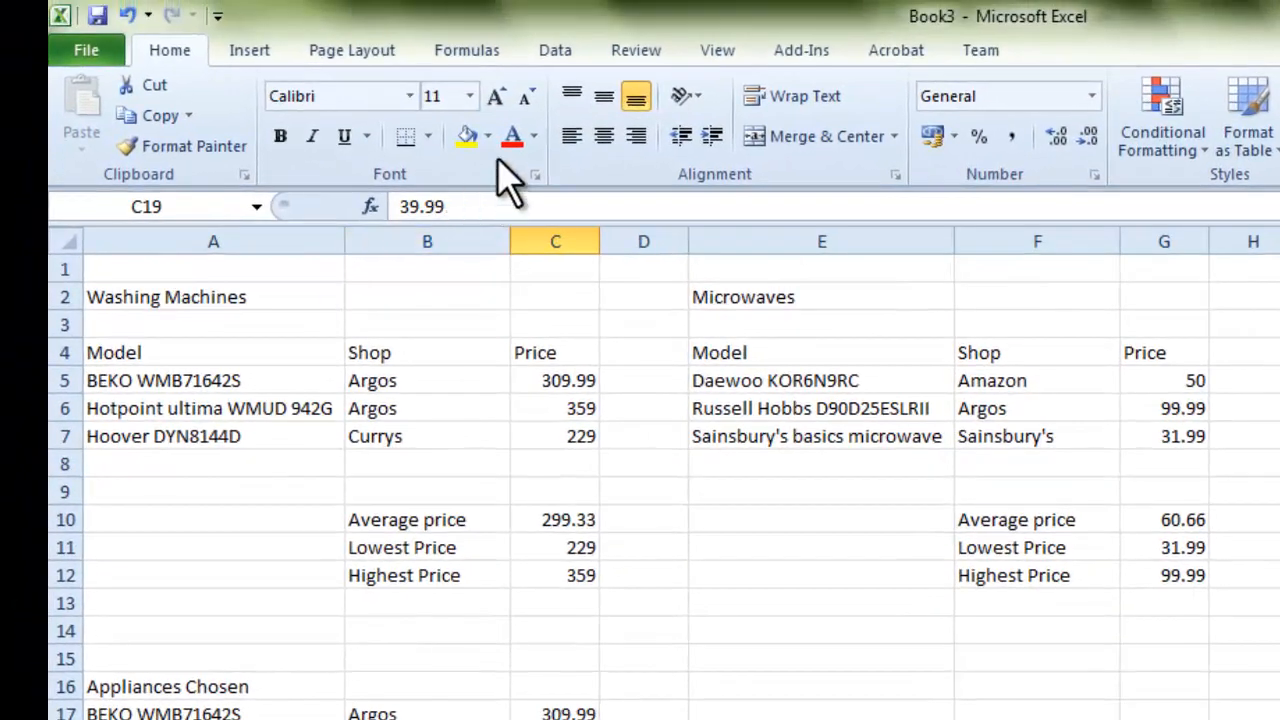
pyautogui.click(487, 136)
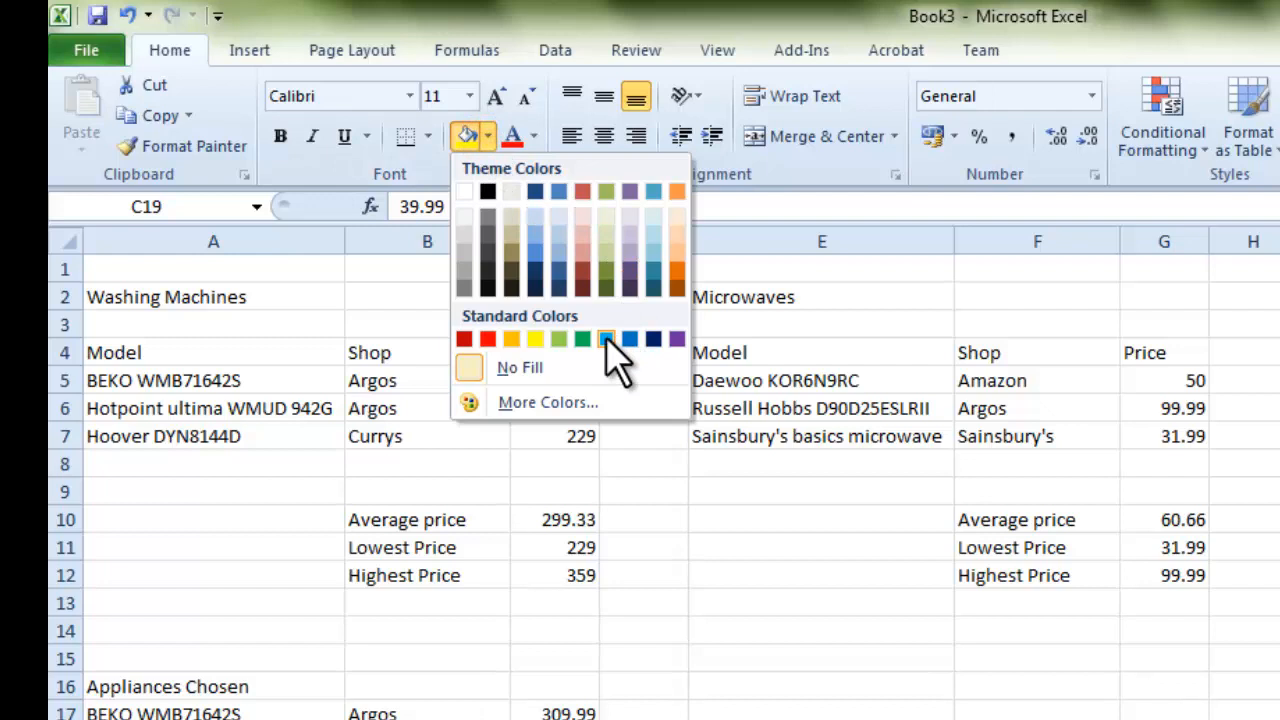
pyautogui.click(717, 603)
pyautogui.click(723, 574)
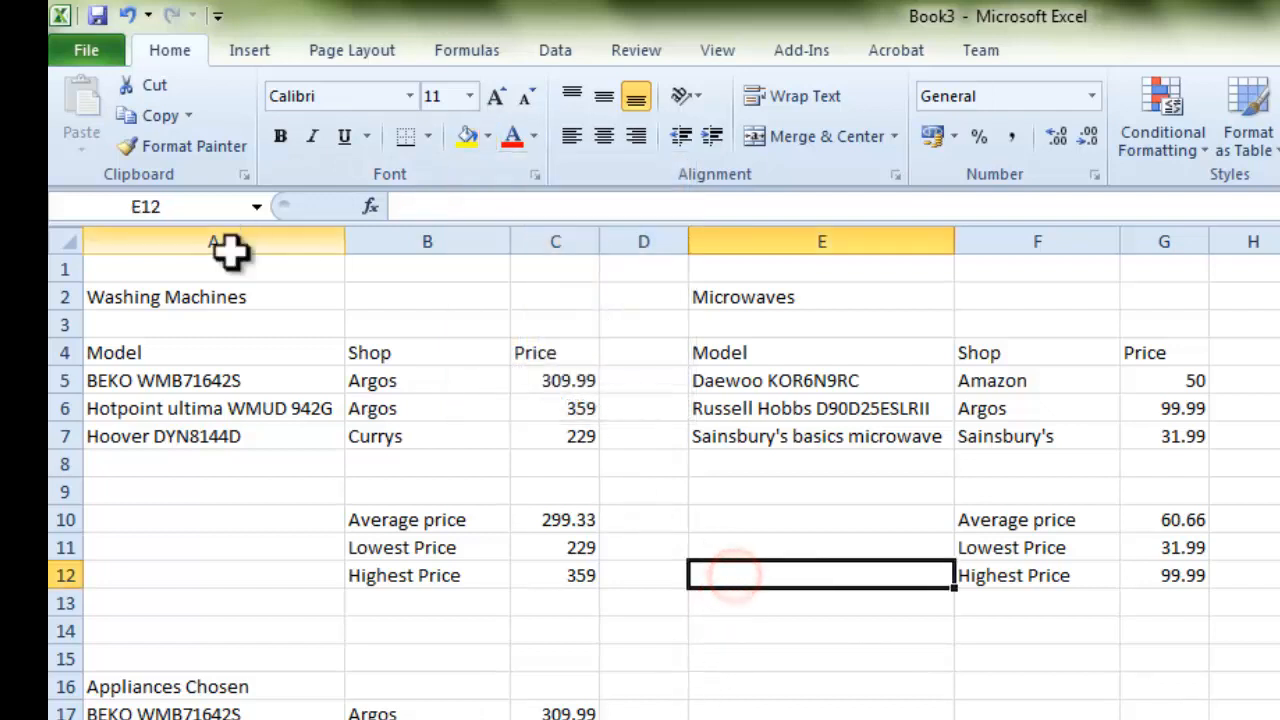
# Fill the Washing Machines heading in cell A2 with the standard light blue colour.
pyautogui.click(175, 295)
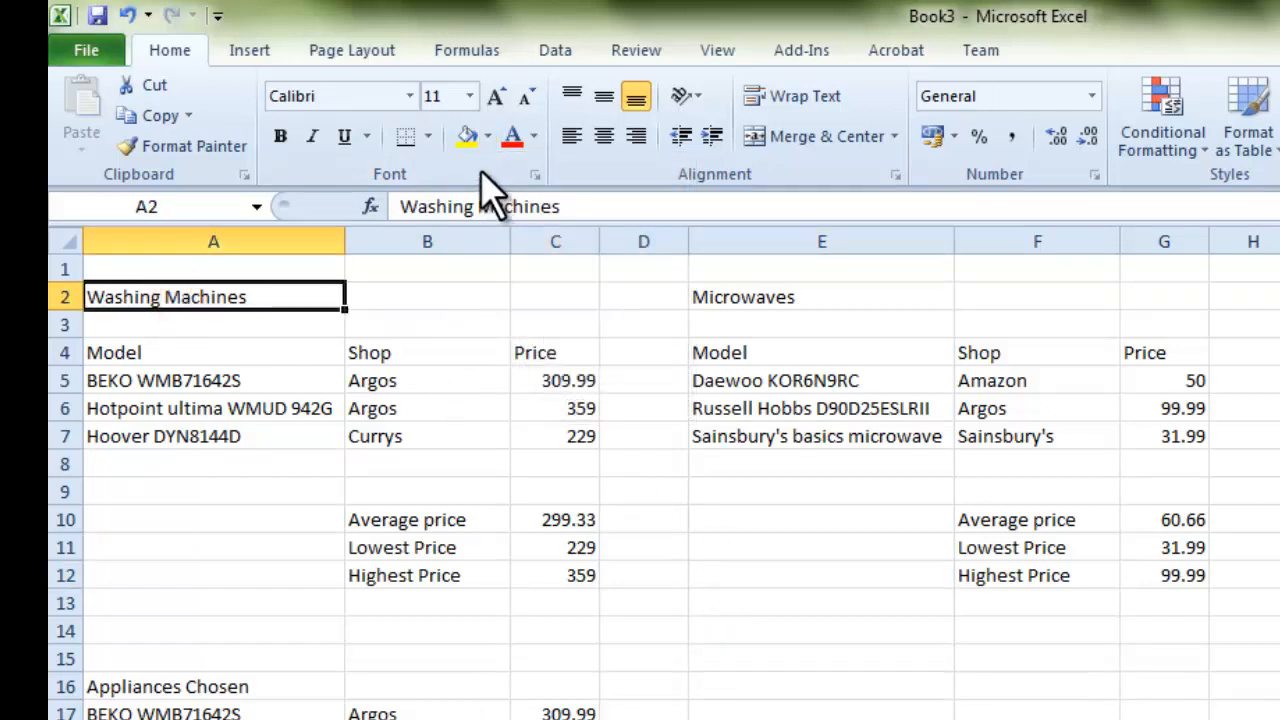
pyautogui.click(487, 136)
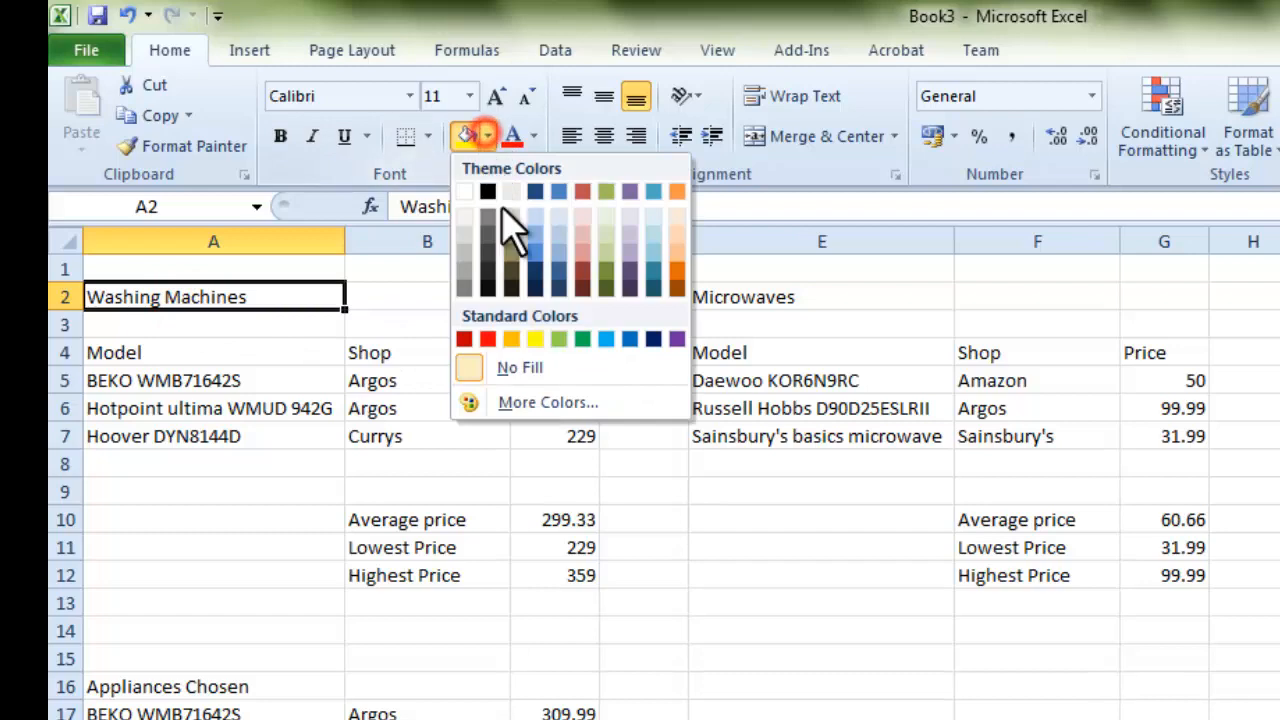
pyautogui.click(607, 340)
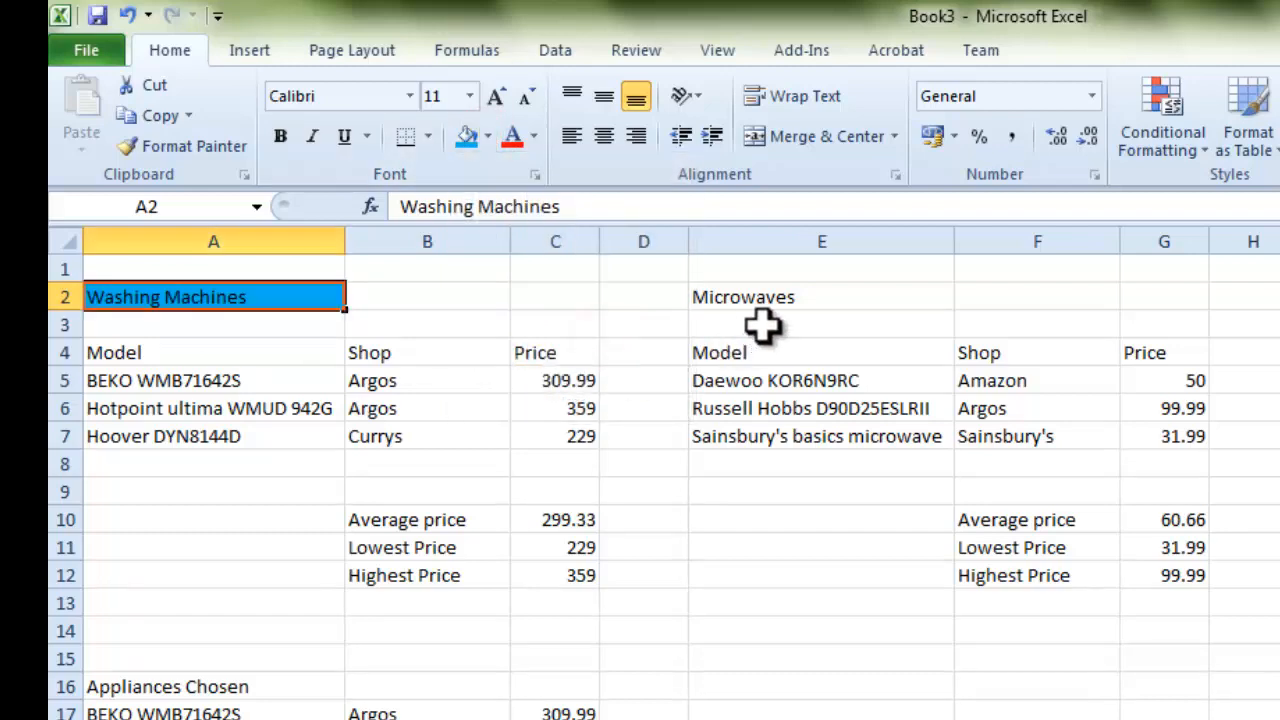
# Fill the Microwaves heading in E2 and the Kettles heading in I2 with the same light blue.
pyautogui.click(820, 297)
pyautogui.click(467, 136)
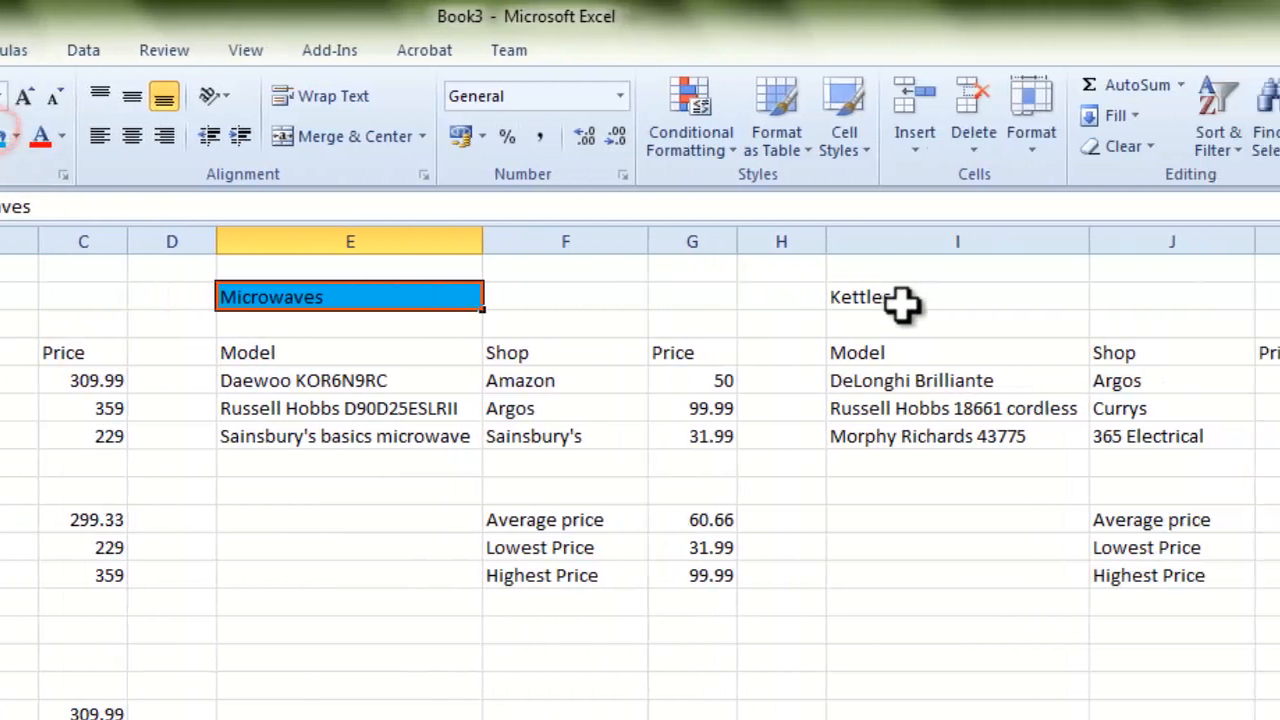
pyautogui.click(740, 297)
pyautogui.press('F4')
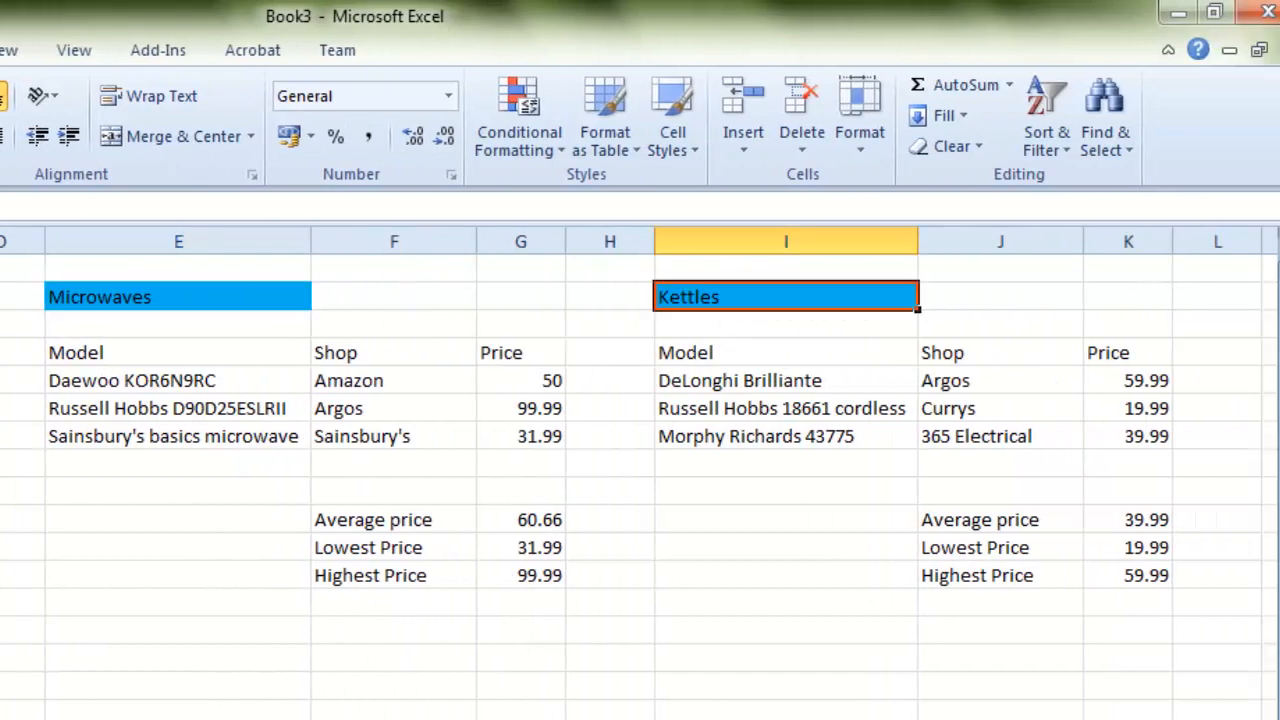
# Undo the light blue fills on the Kettles, Microwaves and Washing Machines headings.
pyautogui.hotkey('ctrl', 'z')
pyautogui.hotkey('ctrl', 'z')
pyautogui.hotkey('ctrl', 'z')
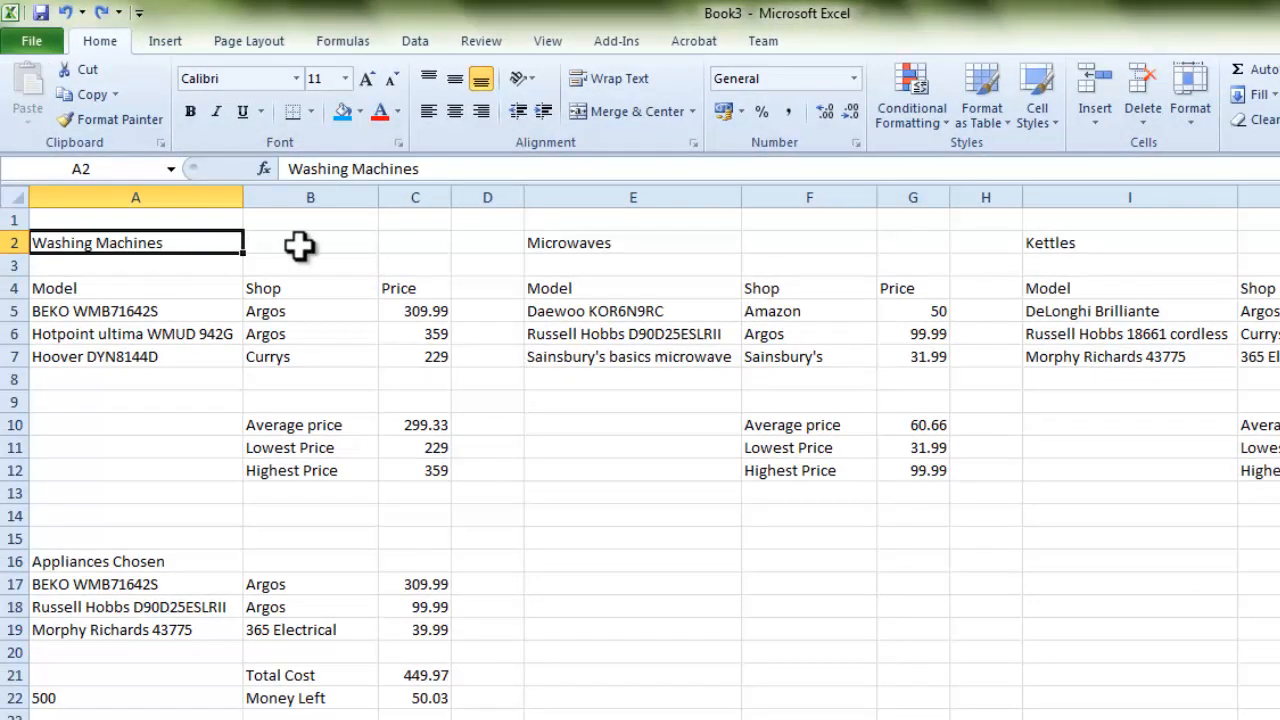
# Fill the headings in A2, E2, I2, A4:C4, E4:G4, I4:K4 and A16 with light blue all at once.
pyautogui.keyDown('ctrl'); pyautogui.click(632, 242); pyautogui.keyUp('ctrl')
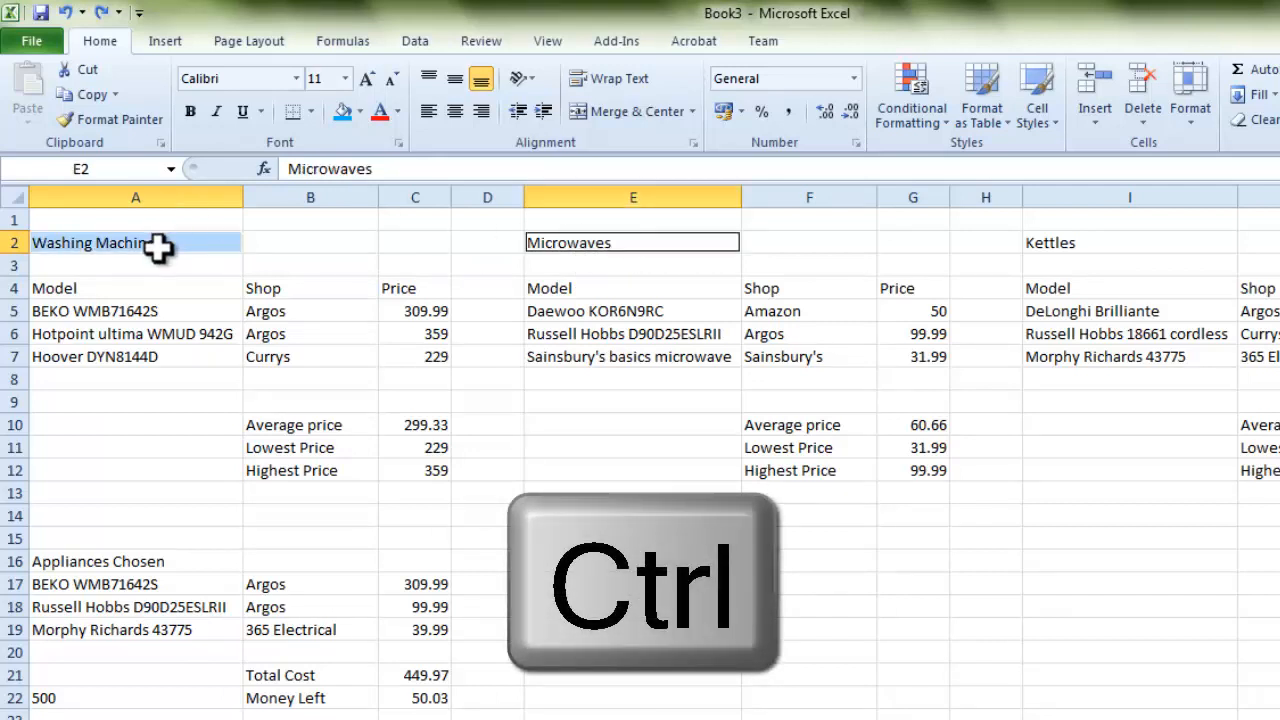
pyautogui.keyDown('ctrl'); pyautogui.click(1050, 243); pyautogui.keyUp('ctrl')
pyautogui.keyDown('ctrl'); pyautogui.click(158, 286); pyautogui.keyUp('ctrl')
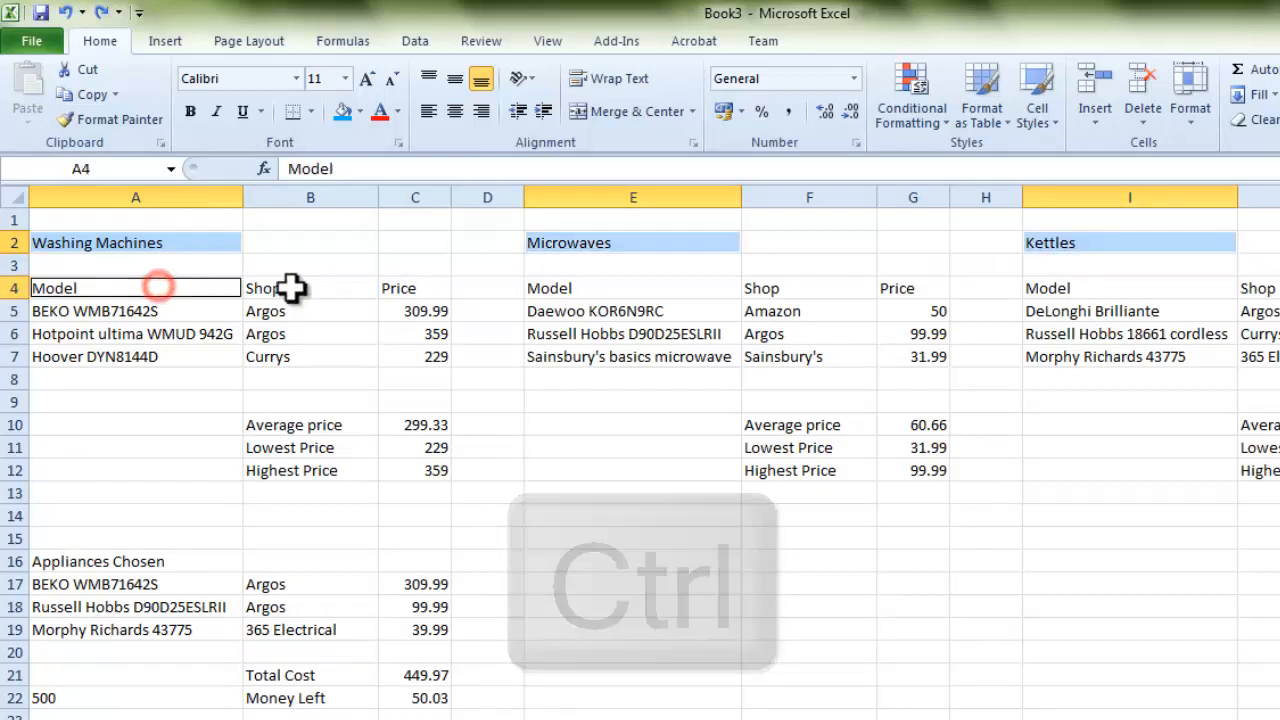
pyautogui.keyDown('ctrl'); pyautogui.click(291, 286); pyautogui.keyUp('ctrl')
pyautogui.keyDown('ctrl'); pyautogui.click(418, 288); pyautogui.keyUp('ctrl')
pyautogui.keyDown('ctrl'); pyautogui.click(600, 288); pyautogui.keyUp('ctrl')
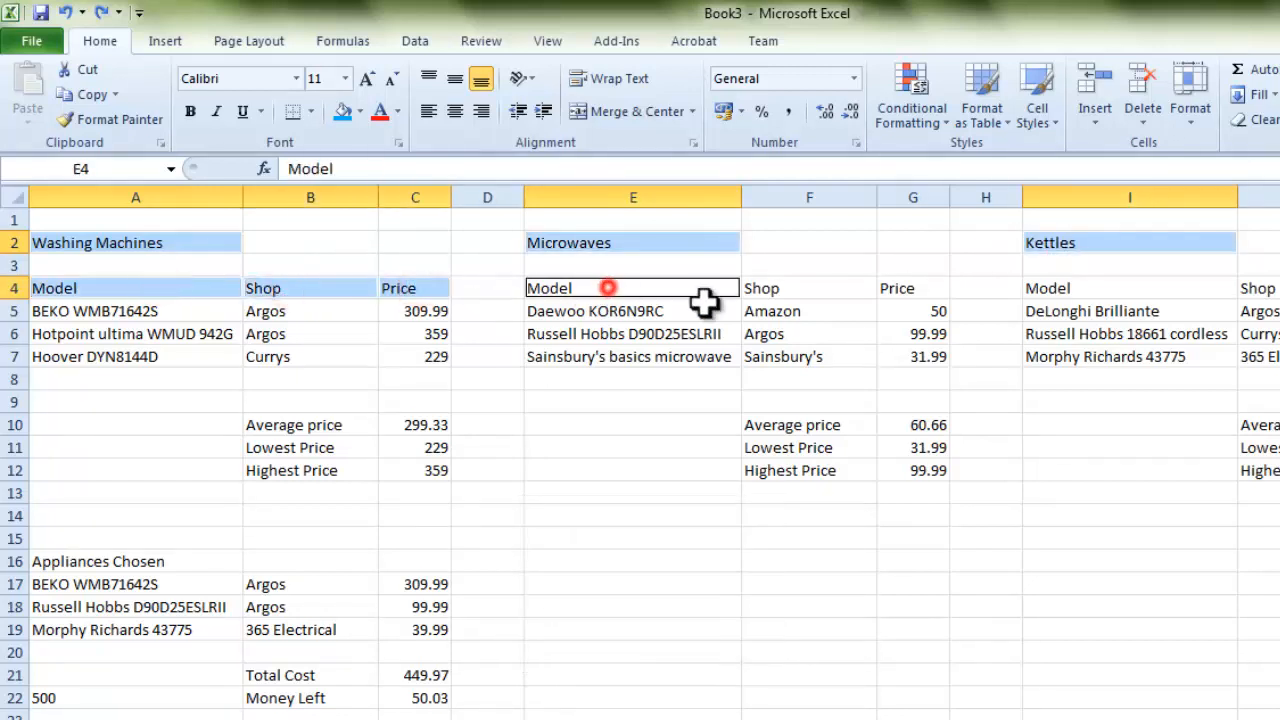
pyautogui.keyDown('ctrl'); pyautogui.click(777, 288); pyautogui.keyUp('ctrl')
pyautogui.keyDown('ctrl'); pyautogui.click(905, 290); pyautogui.keyUp('ctrl')
pyautogui.moveTo(1057, 289); pyautogui.dragTo(1279, 288)
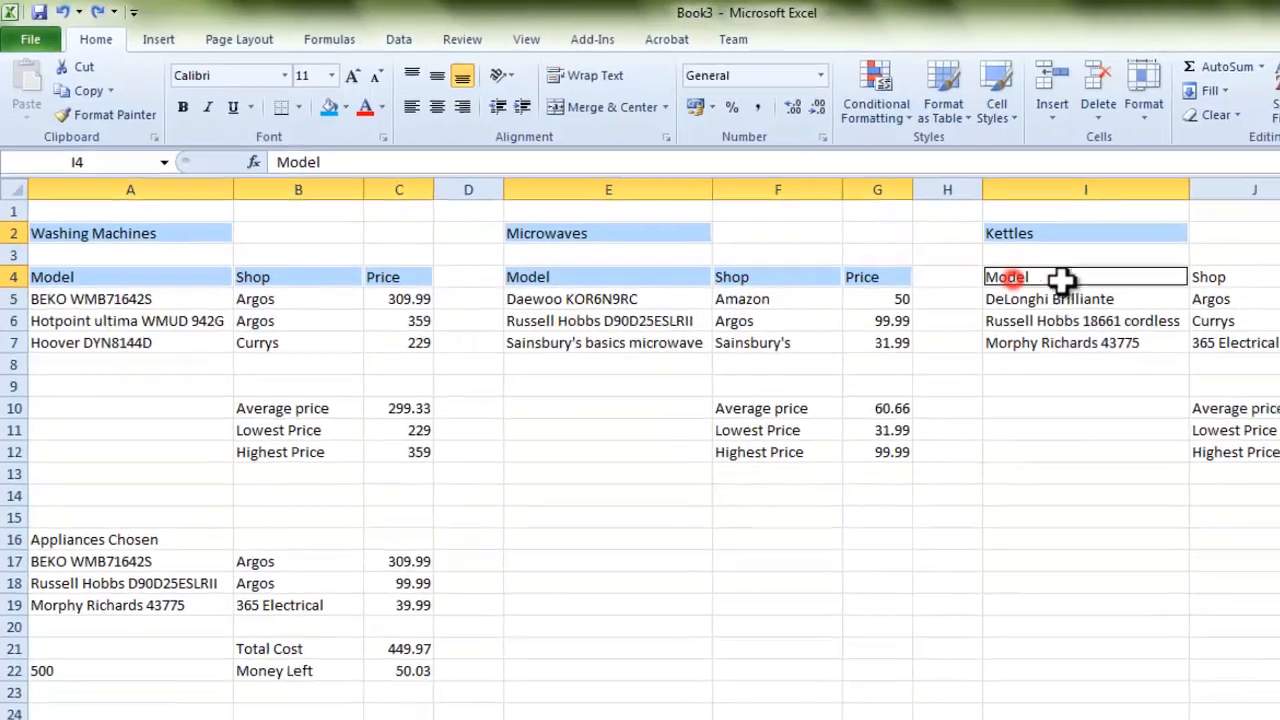
pyautogui.moveTo(1231, 254); pyautogui.dragTo(1231, 254)
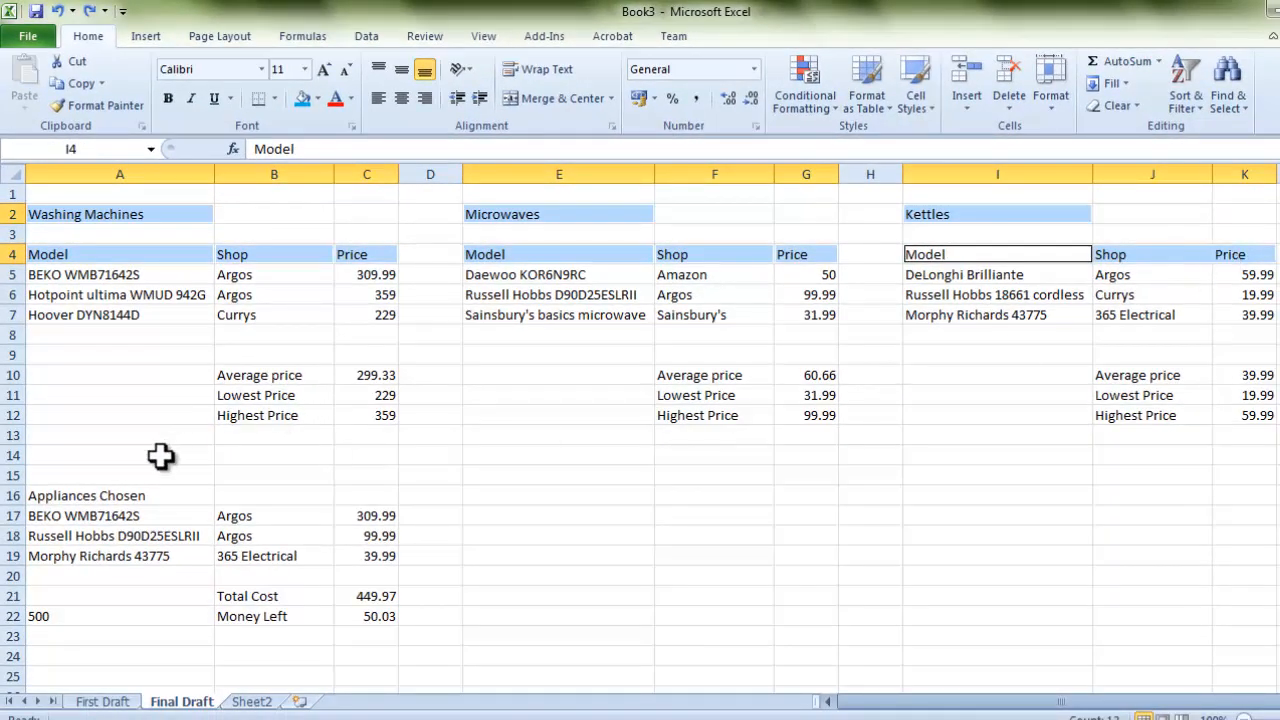
pyautogui.click(86, 495)
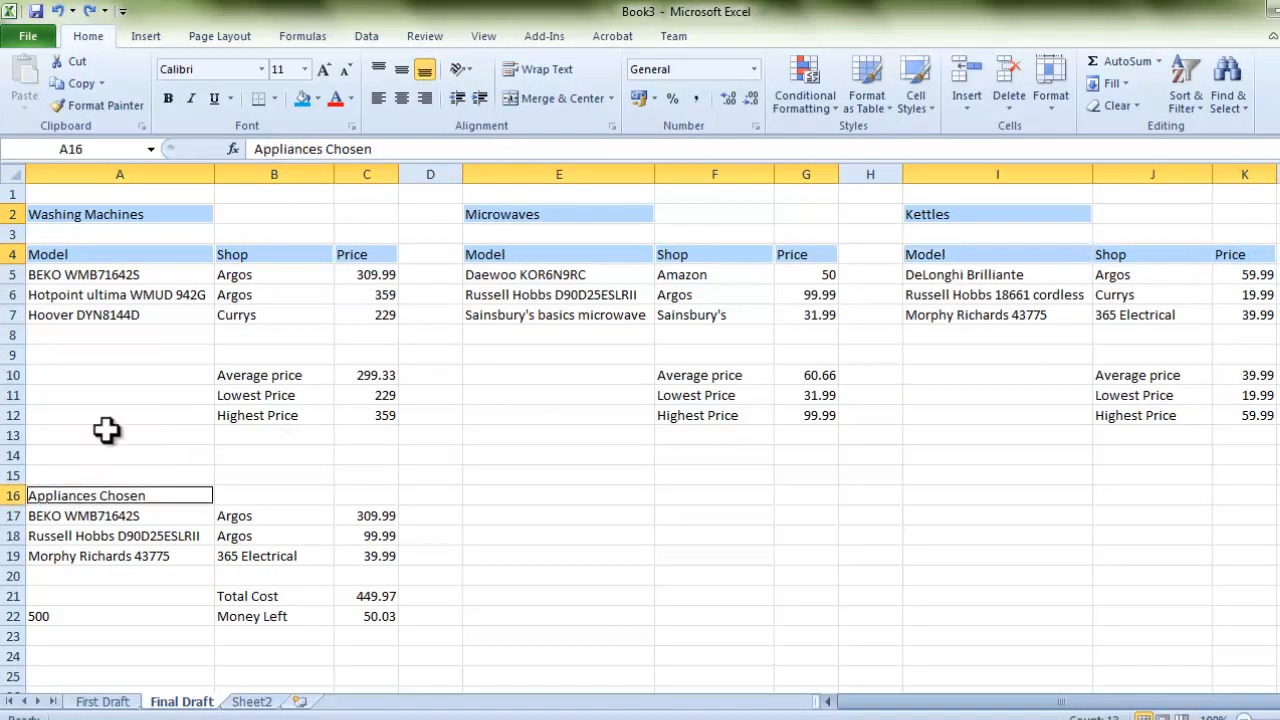
pyautogui.click(300, 97)
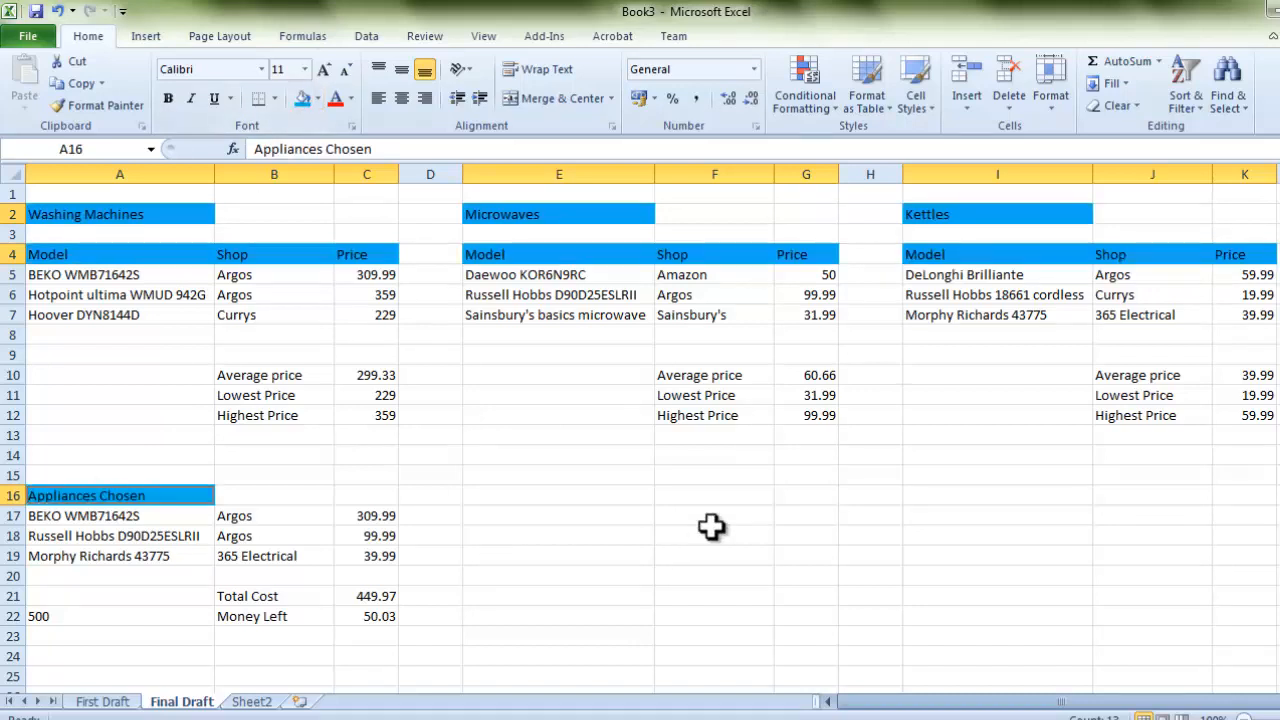
pyautogui.click(316, 98)
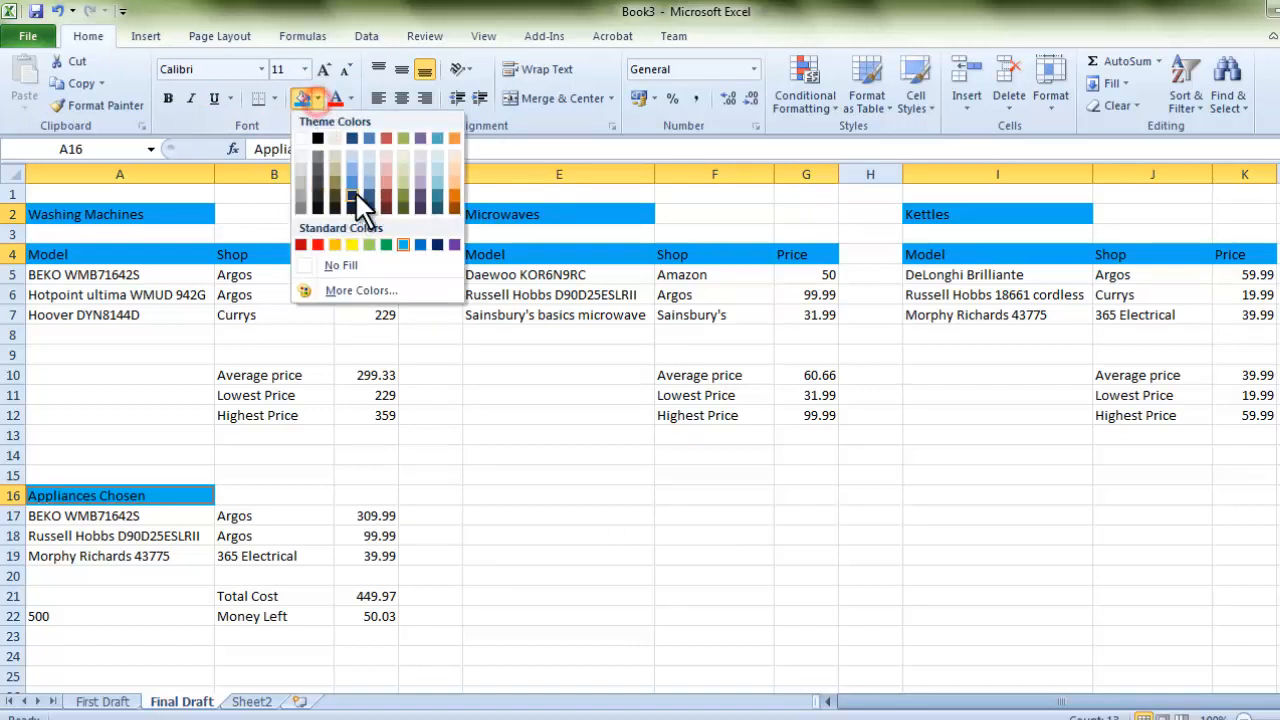
pyautogui.click(318, 95)
pyautogui.click(986, 512)
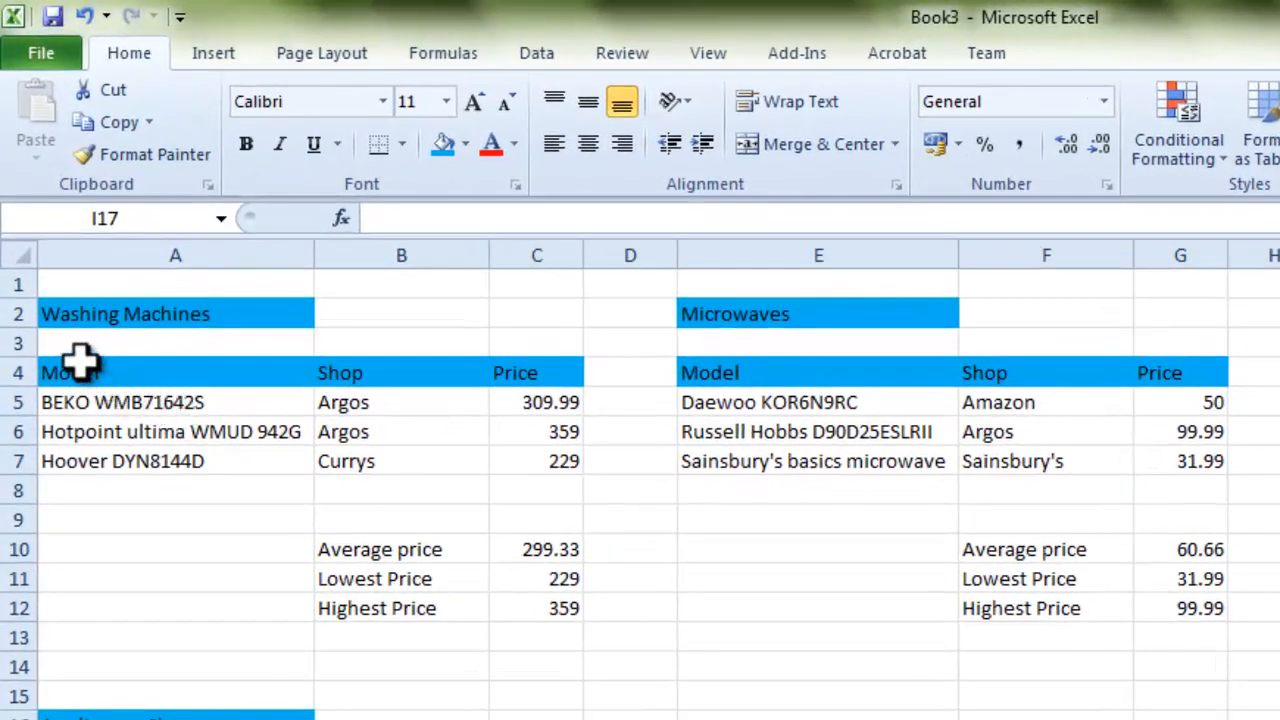
# Apply All Borders to the Washing Machines table in A4:C7.
pyautogui.moveTo(77, 366); pyautogui.dragTo(566, 455)
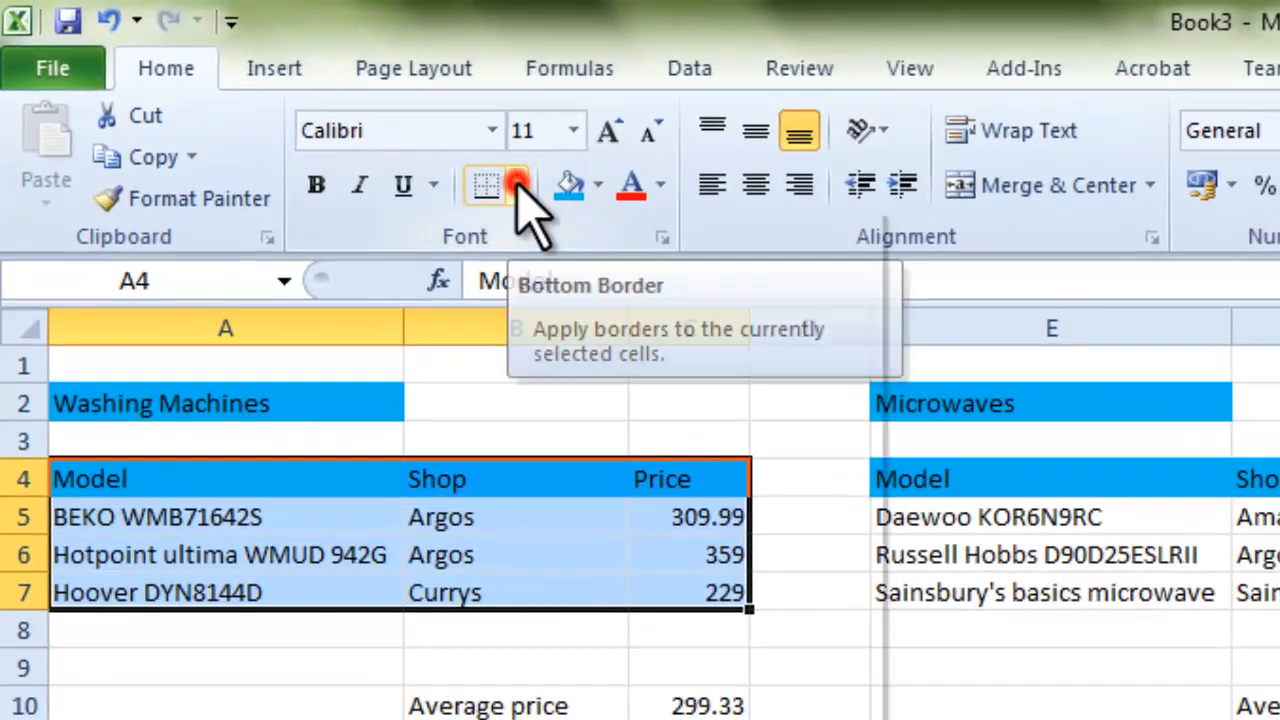
pyautogui.click(519, 187)
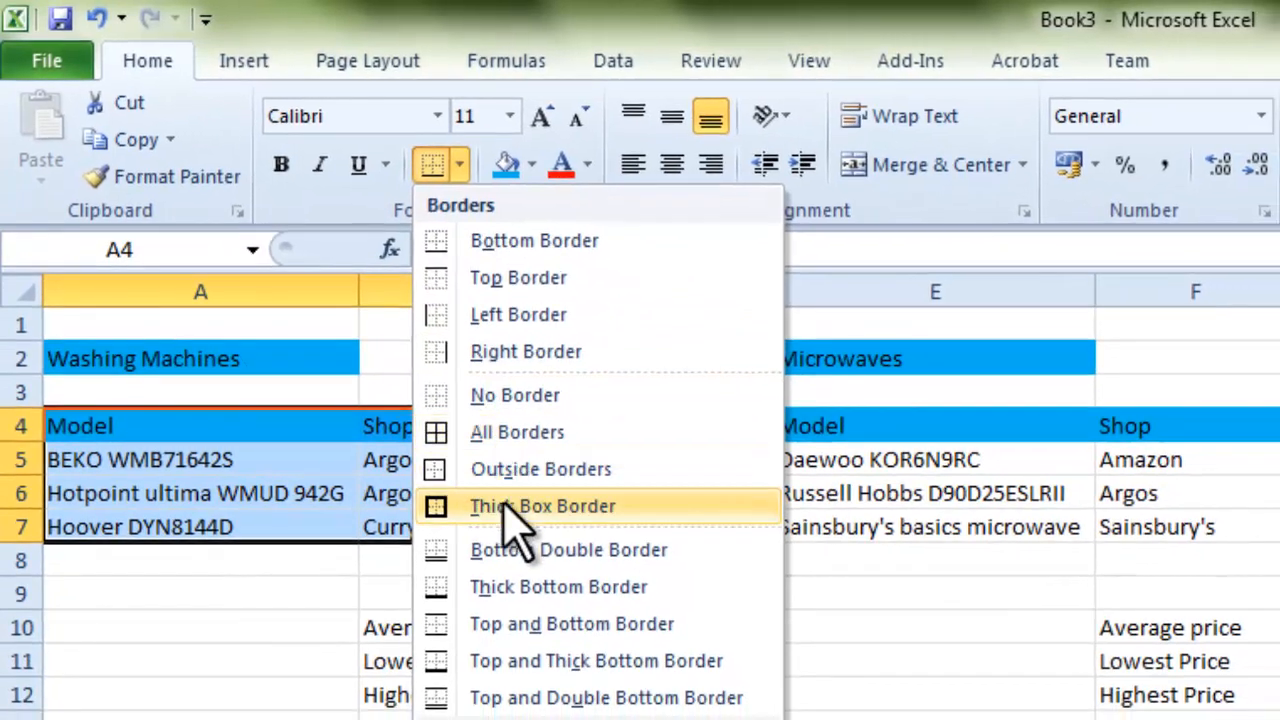
pyautogui.click(584, 436)
pyautogui.click(757, 660)
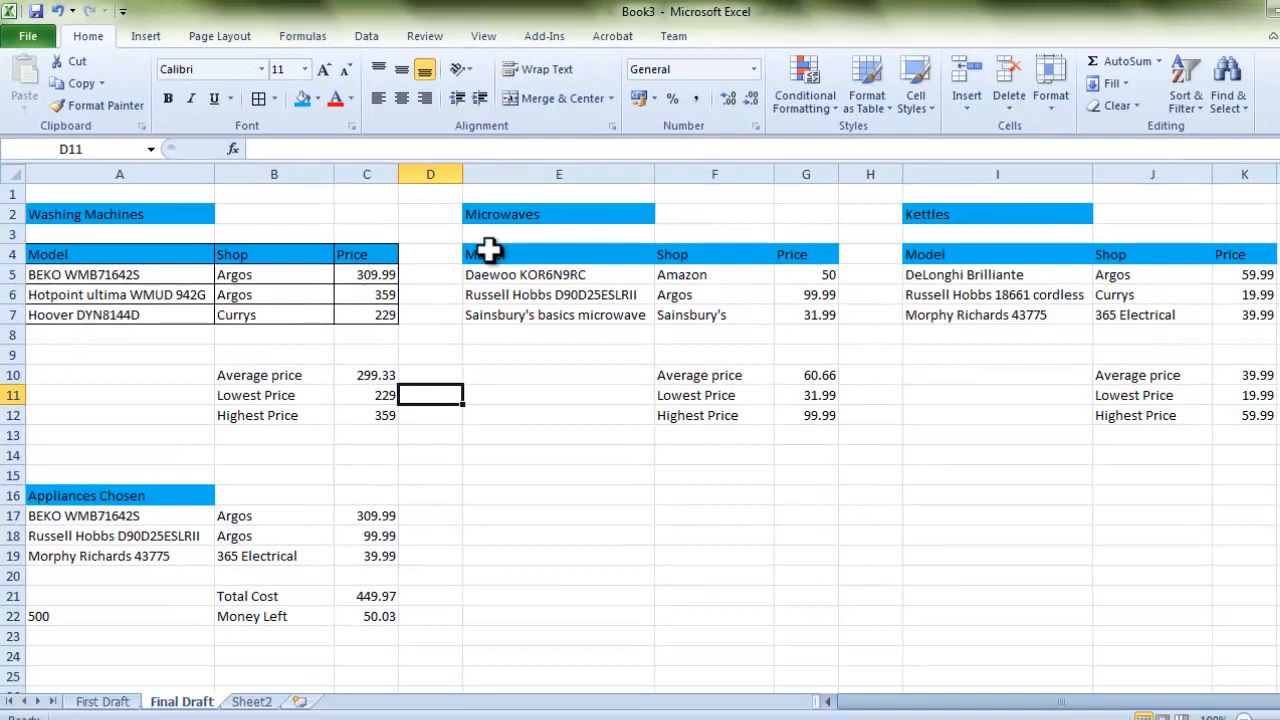
# Apply All Borders to the Microwaves and Kettles tables, three price summaries, A16:C19, B21:C22, A22 and the headings in A2, E2 and I2.
pyautogui.moveTo(488, 250); pyautogui.dragTo(800, 318)
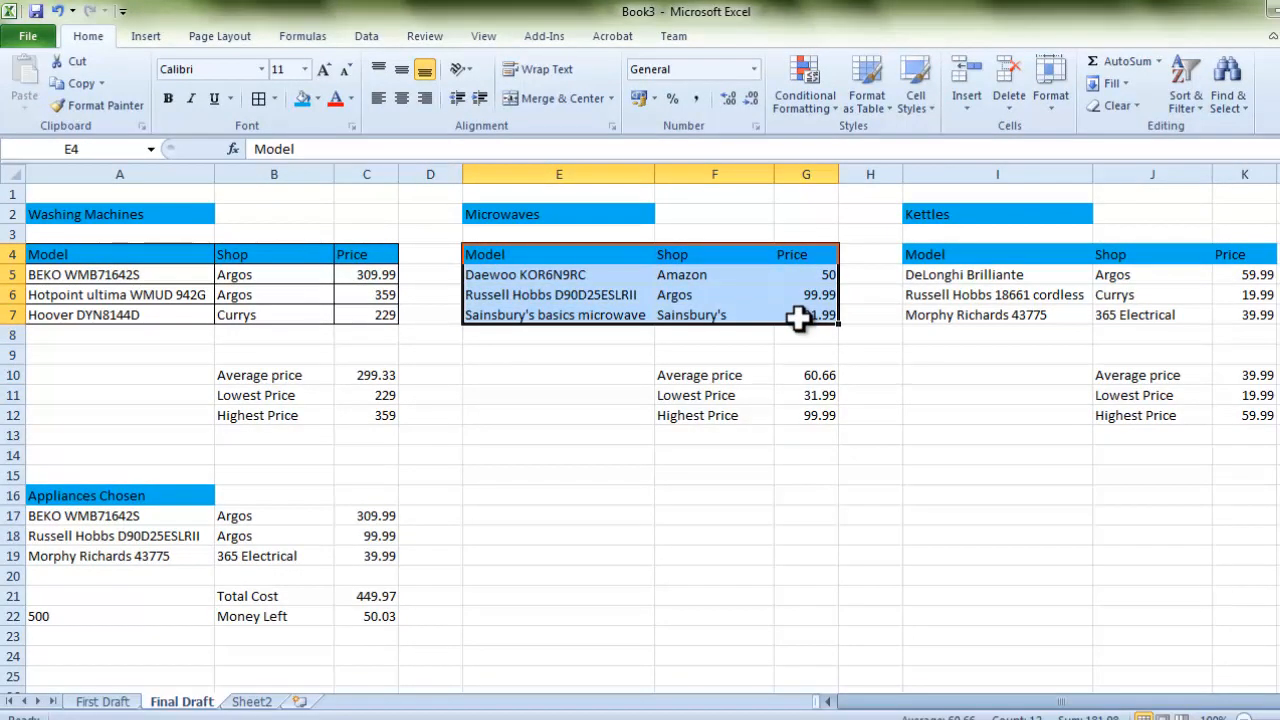
pyautogui.moveTo(977, 250); pyautogui.dragTo(1228, 314)
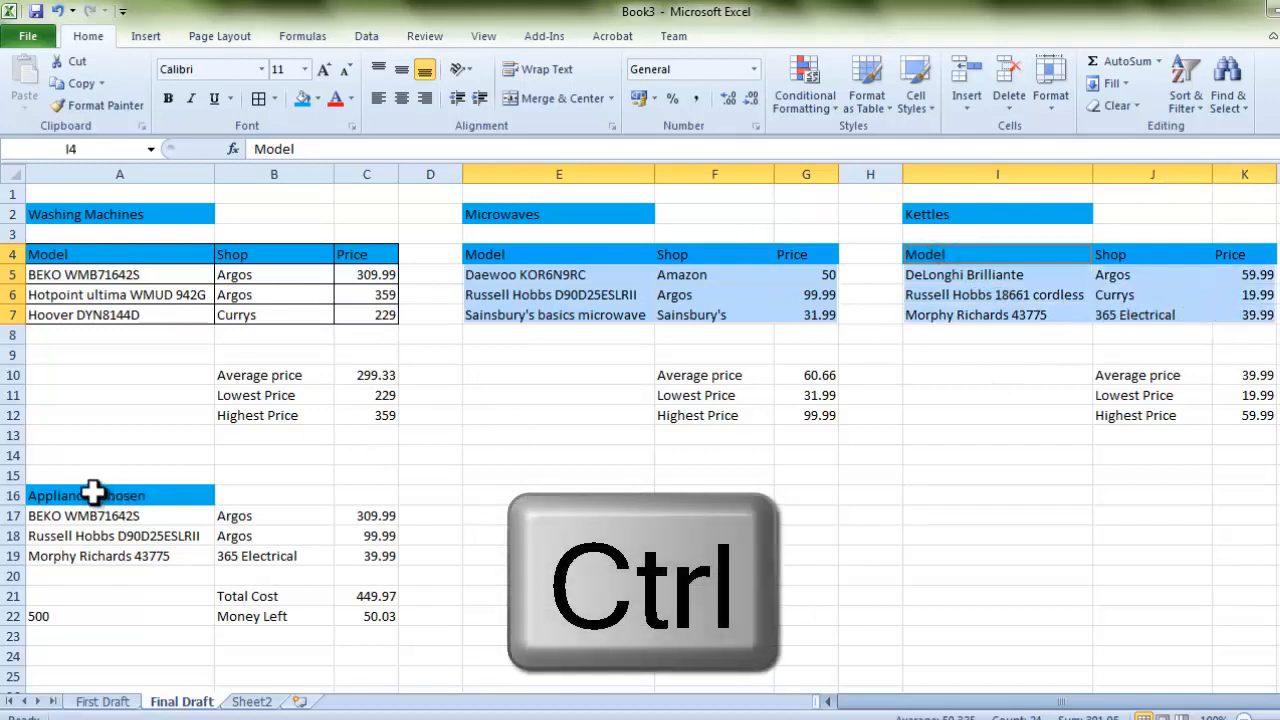
pyautogui.moveTo(92, 492); pyautogui.dragTo(366, 555)
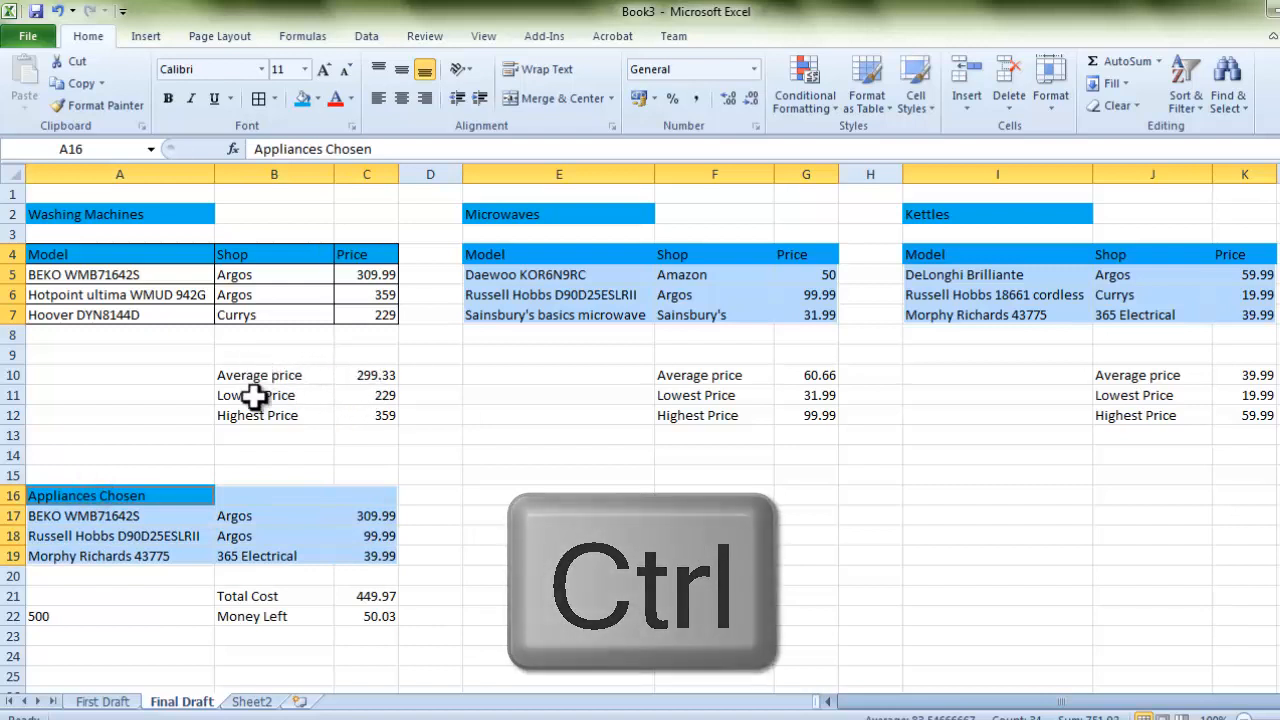
pyautogui.moveTo(237, 372); pyautogui.dragTo(362, 412)
pyautogui.moveTo(686, 374); pyautogui.dragTo(797, 414)
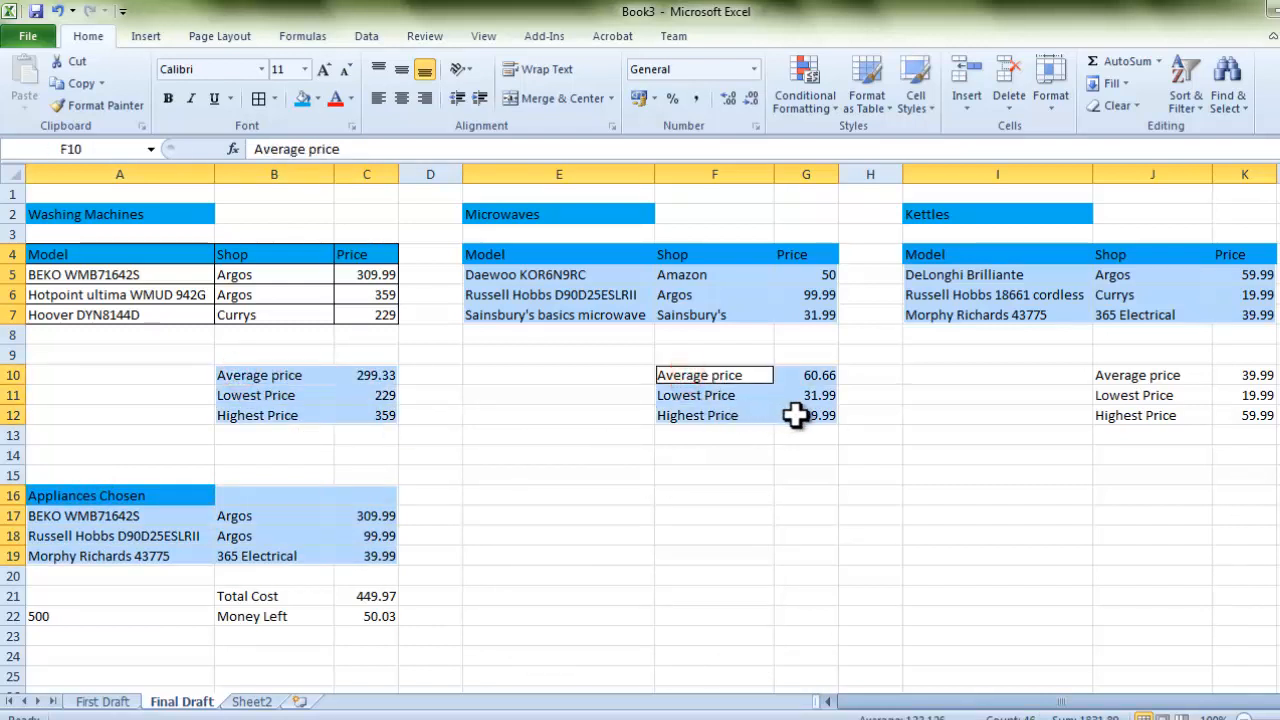
pyautogui.moveTo(1113, 373); pyautogui.dragTo(1249, 415)
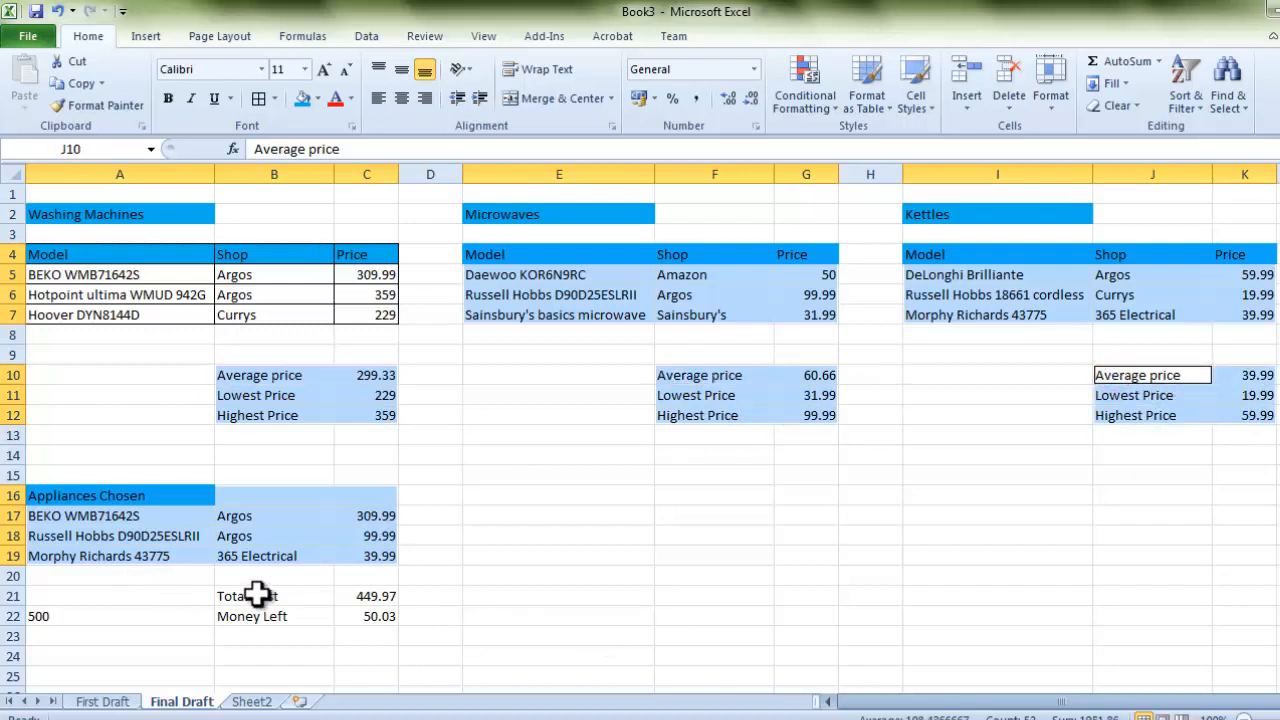
pyautogui.moveTo(257, 594); pyautogui.dragTo(355, 614)
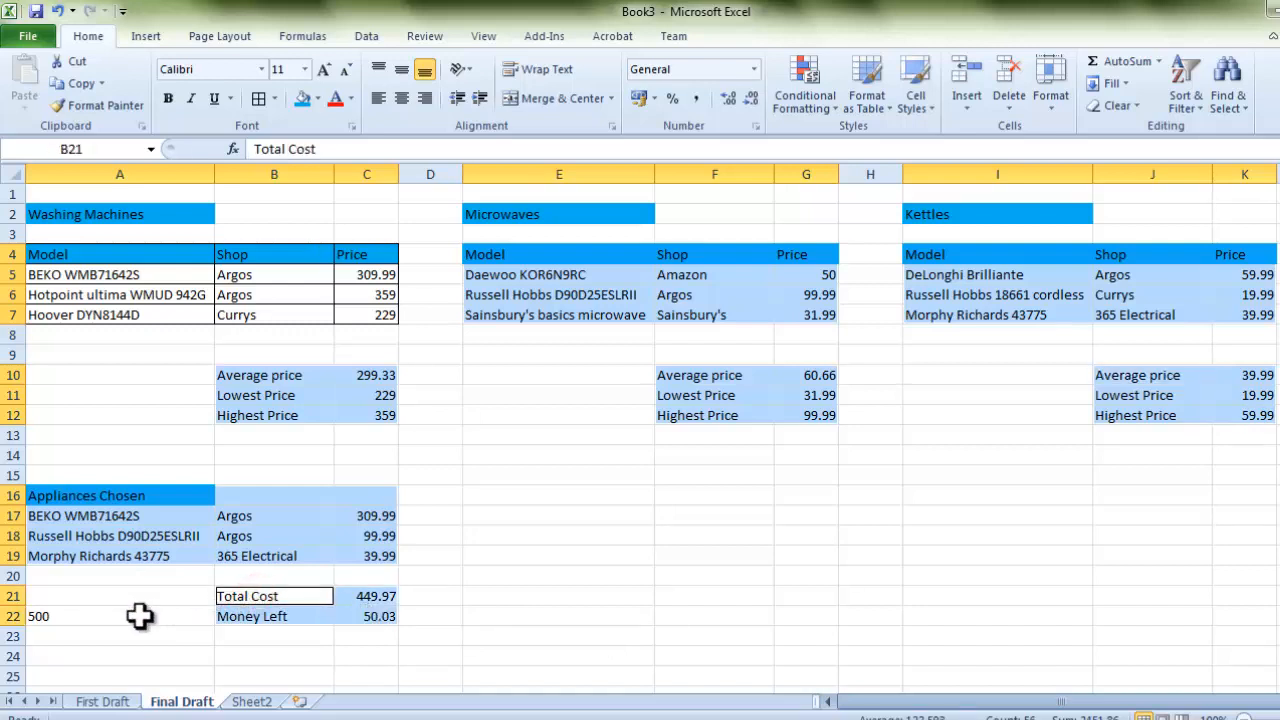
pyautogui.click(139, 616)
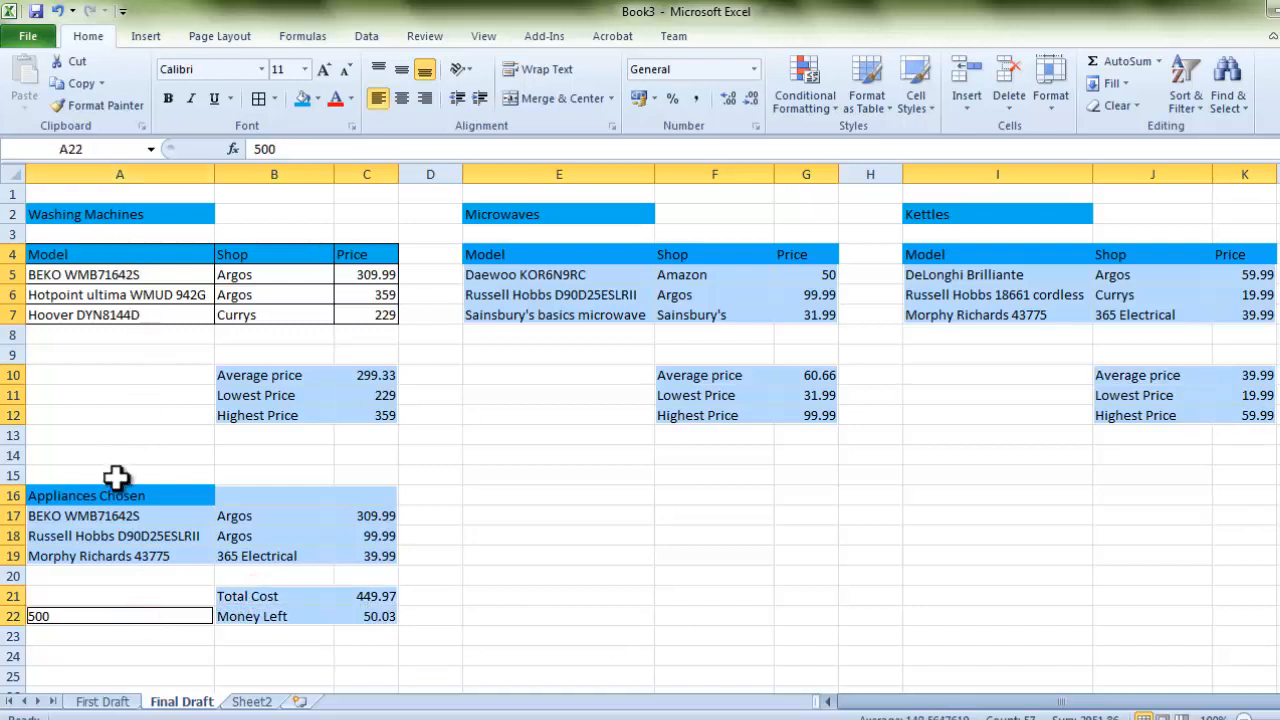
pyautogui.keyDown('ctrl'); pyautogui.click(100, 212); pyautogui.keyUp('ctrl')
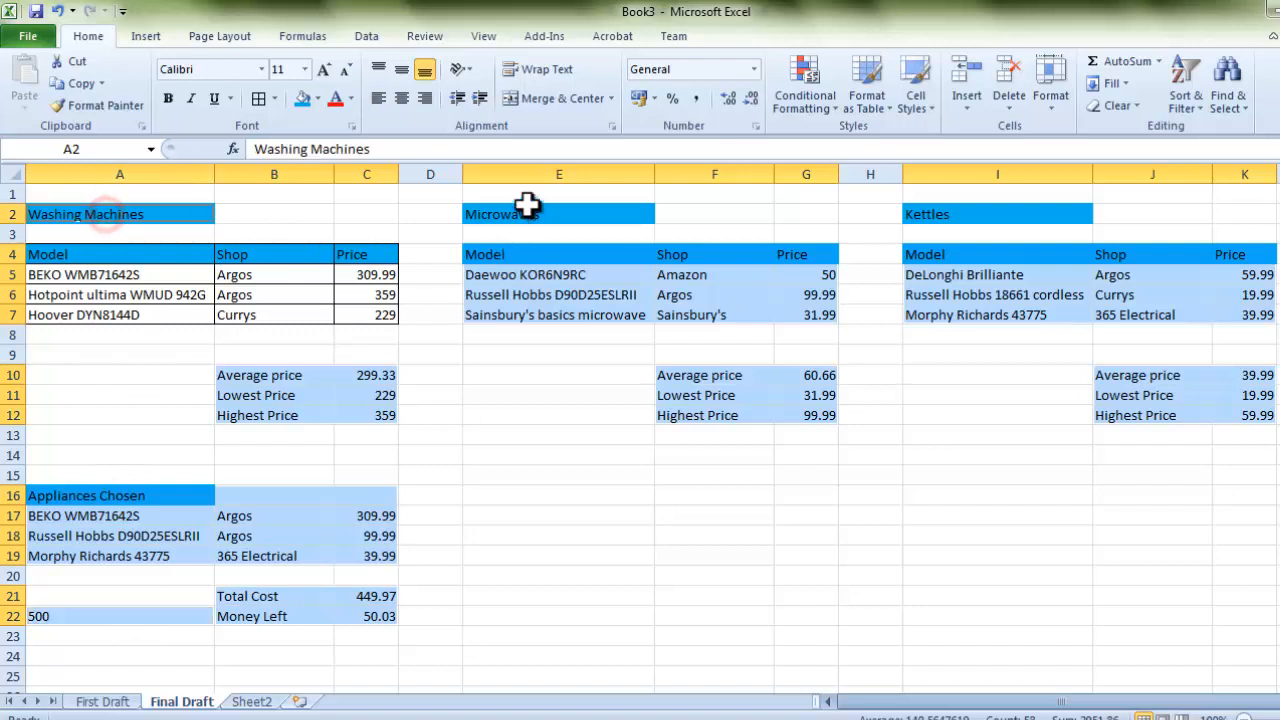
pyautogui.keyDown('ctrl'); pyautogui.click(531, 216); pyautogui.keyUp('ctrl')
pyautogui.keyDown('ctrl'); pyautogui.click(945, 210); pyautogui.keyUp('ctrl')
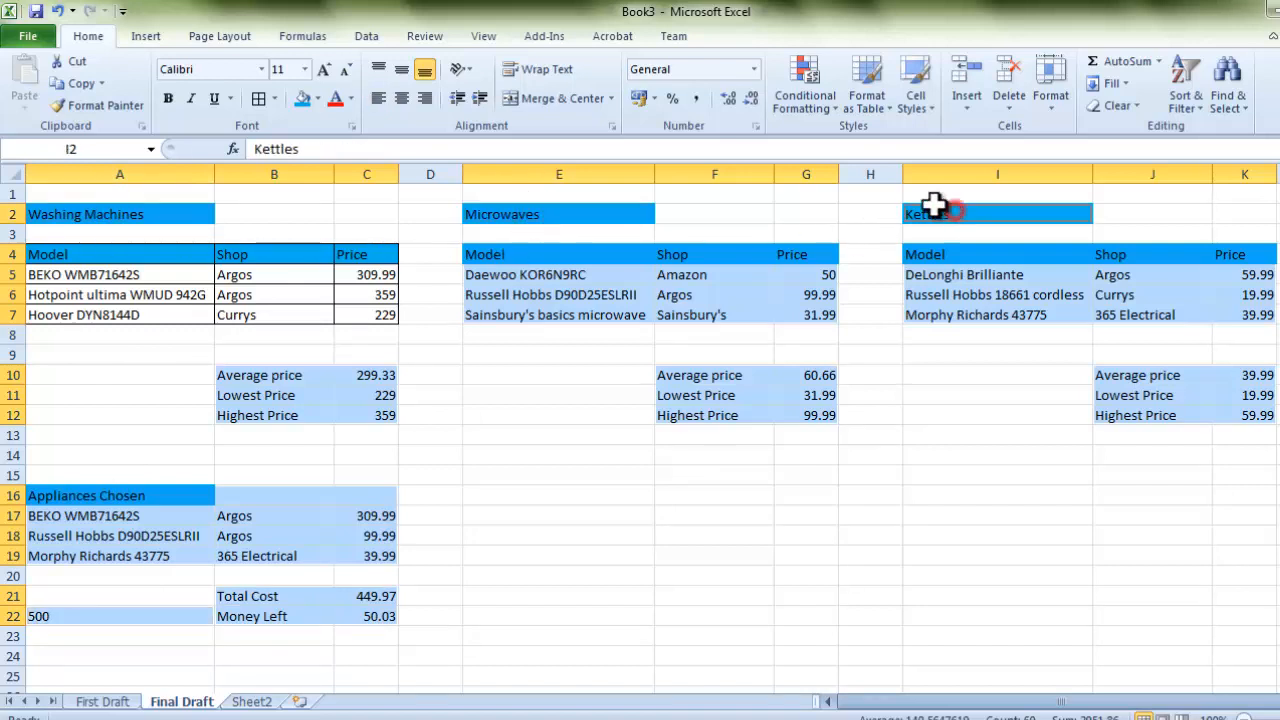
pyautogui.click(273, 98)
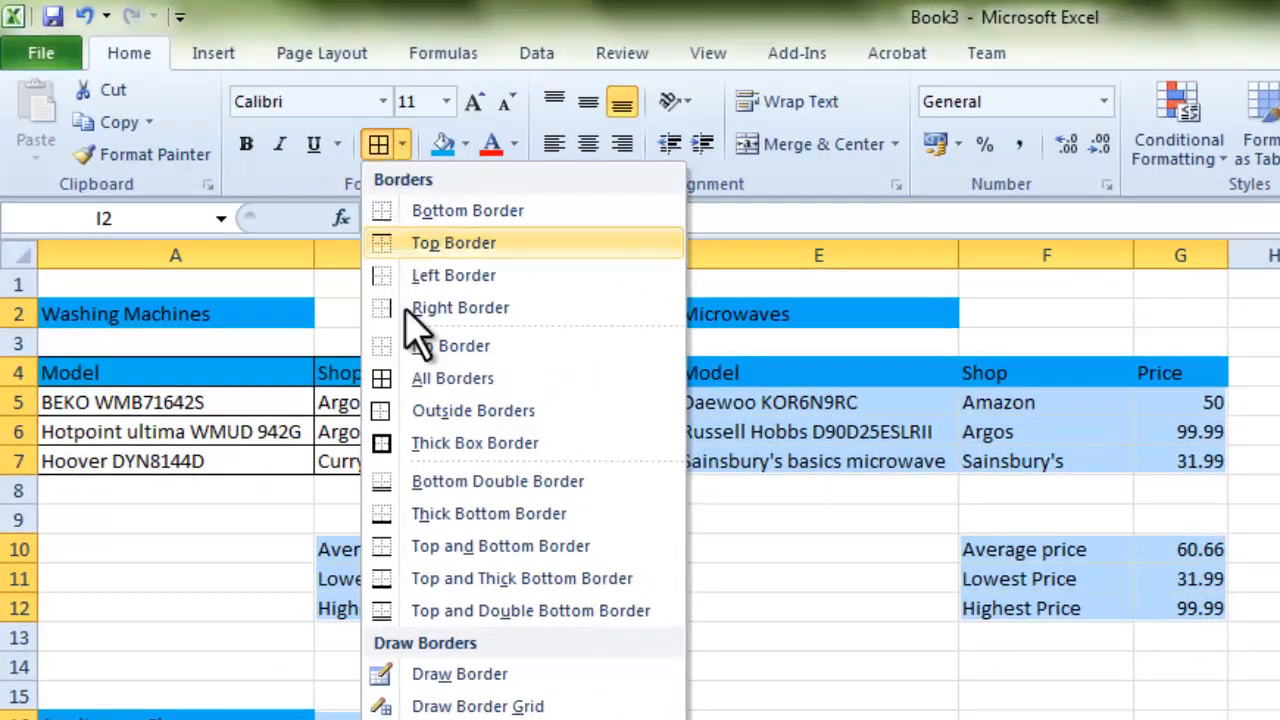
pyautogui.click(371, 302)
pyautogui.click(820, 714)
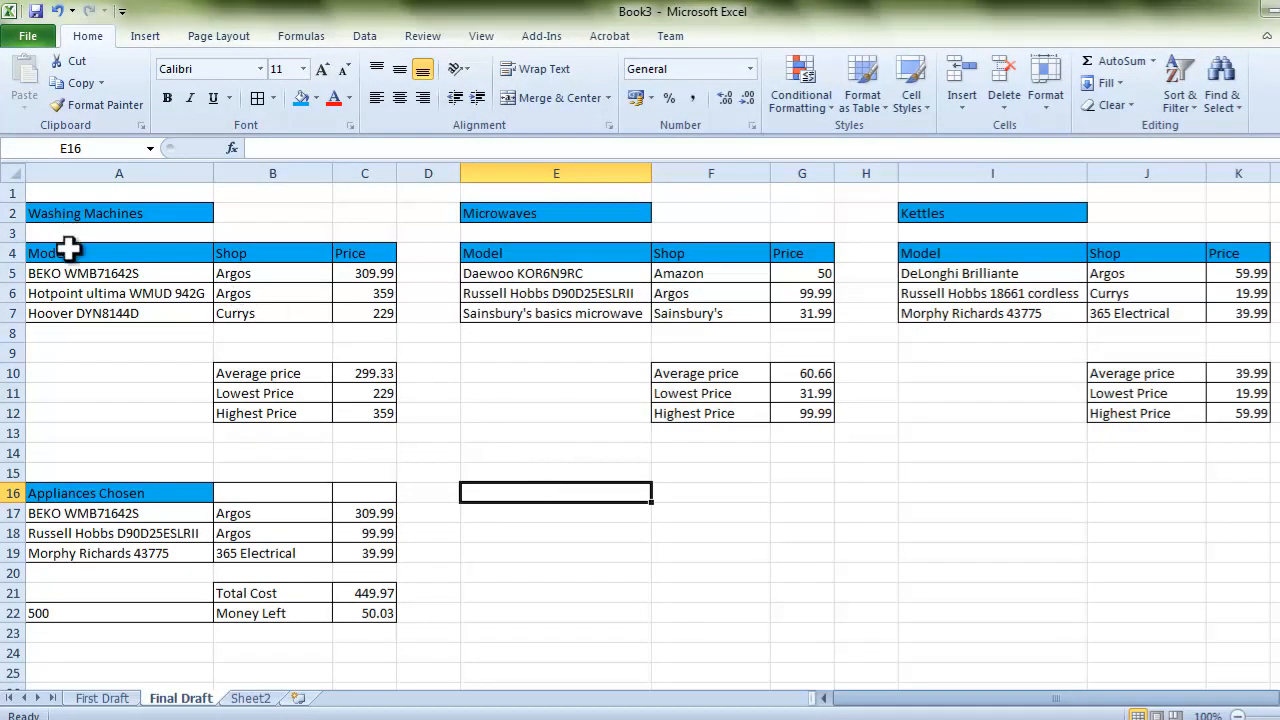
# Add a Thick Box Border around each of the three appliance tables, the three price summaries, A16:C19 and B21:C22.
pyautogui.moveTo(53, 250); pyautogui.dragTo(368, 313)
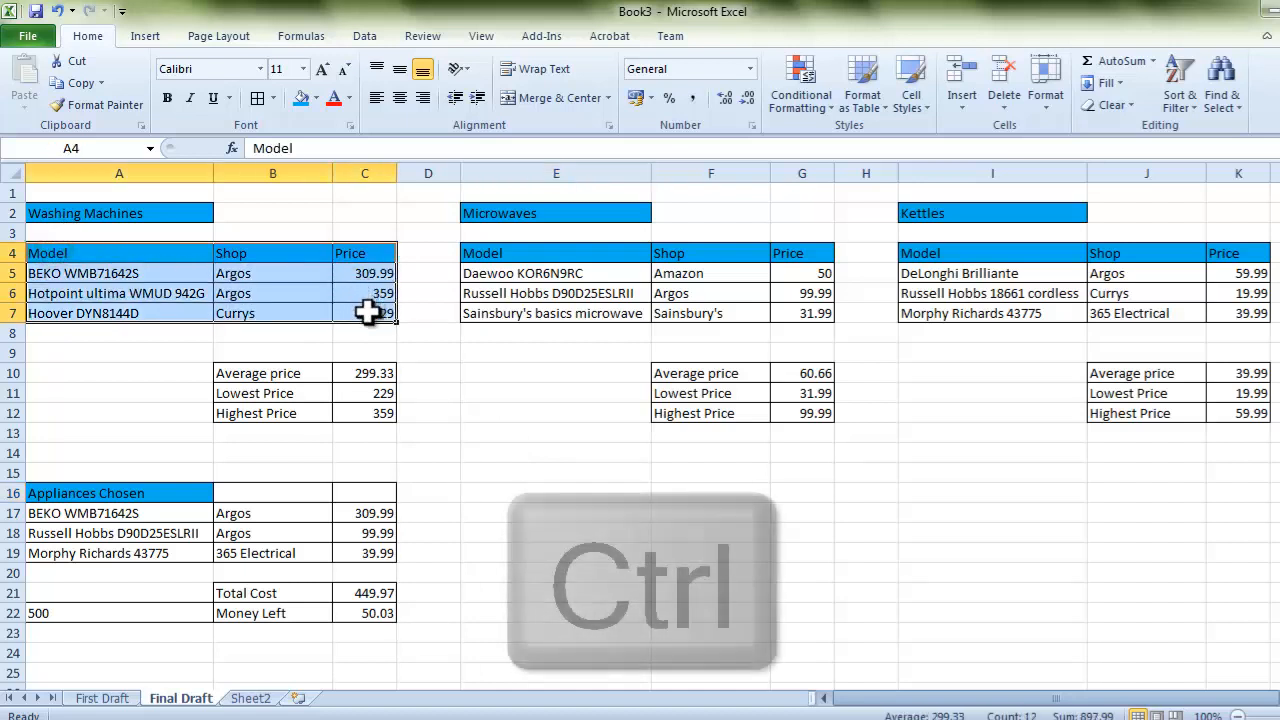
pyautogui.moveTo(485, 253); pyautogui.dragTo(803, 309)
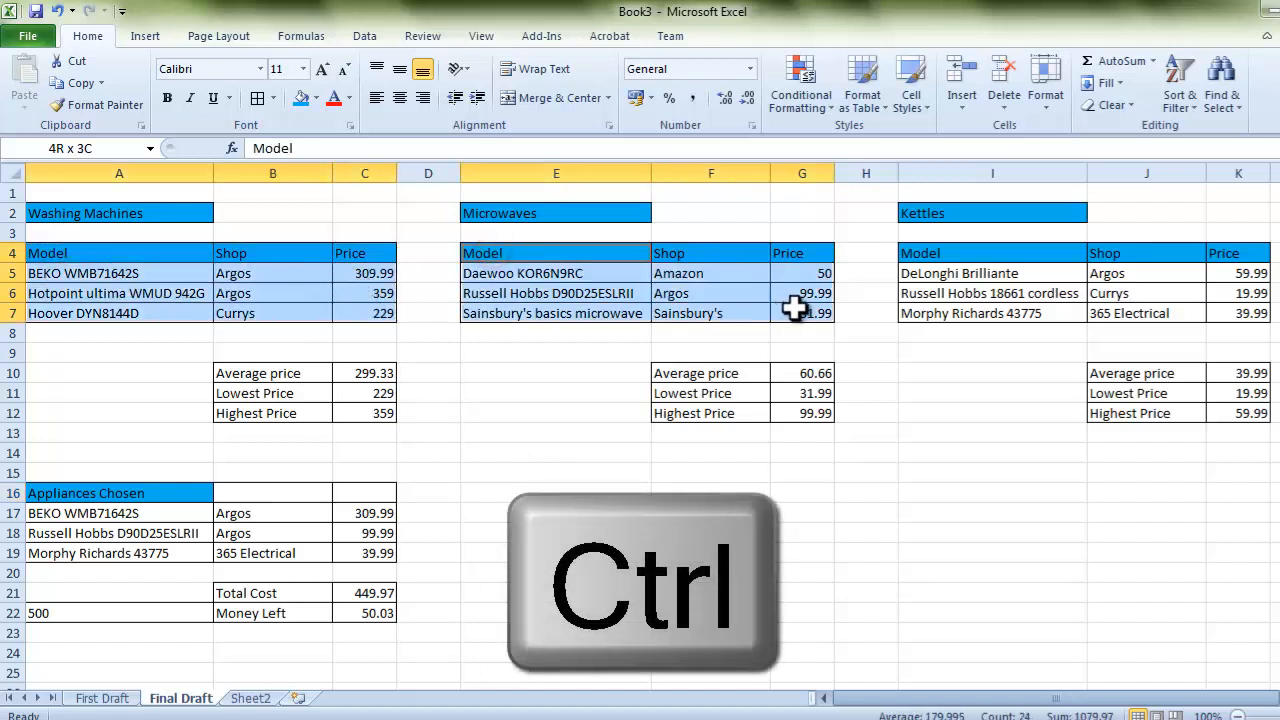
pyautogui.moveTo(928, 253); pyautogui.dragTo(1210, 310)
pyautogui.moveTo(697, 367); pyautogui.dragTo(808, 413)
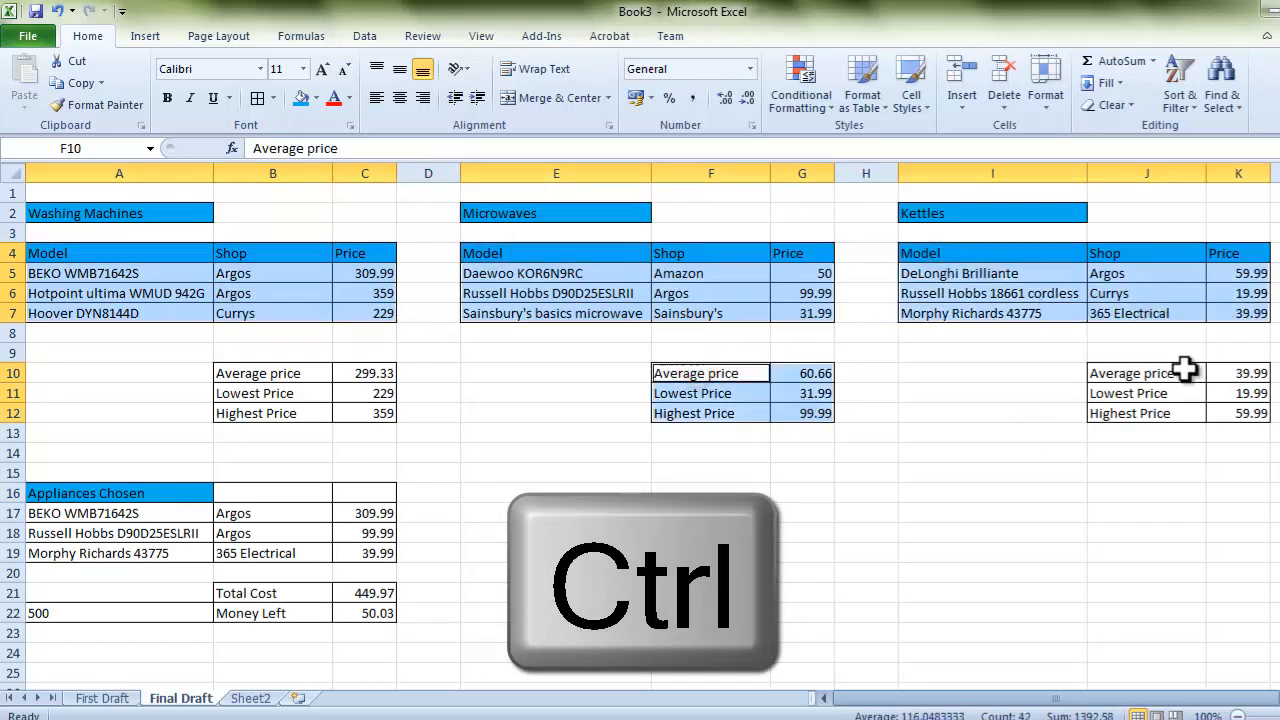
pyautogui.moveTo(1186, 371); pyautogui.dragTo(1240, 413)
pyautogui.moveTo(252, 372); pyautogui.dragTo(368, 412)
pyautogui.moveTo(72, 493); pyautogui.dragTo(350, 552)
pyautogui.moveTo(240, 593); pyautogui.dragTo(345, 614)
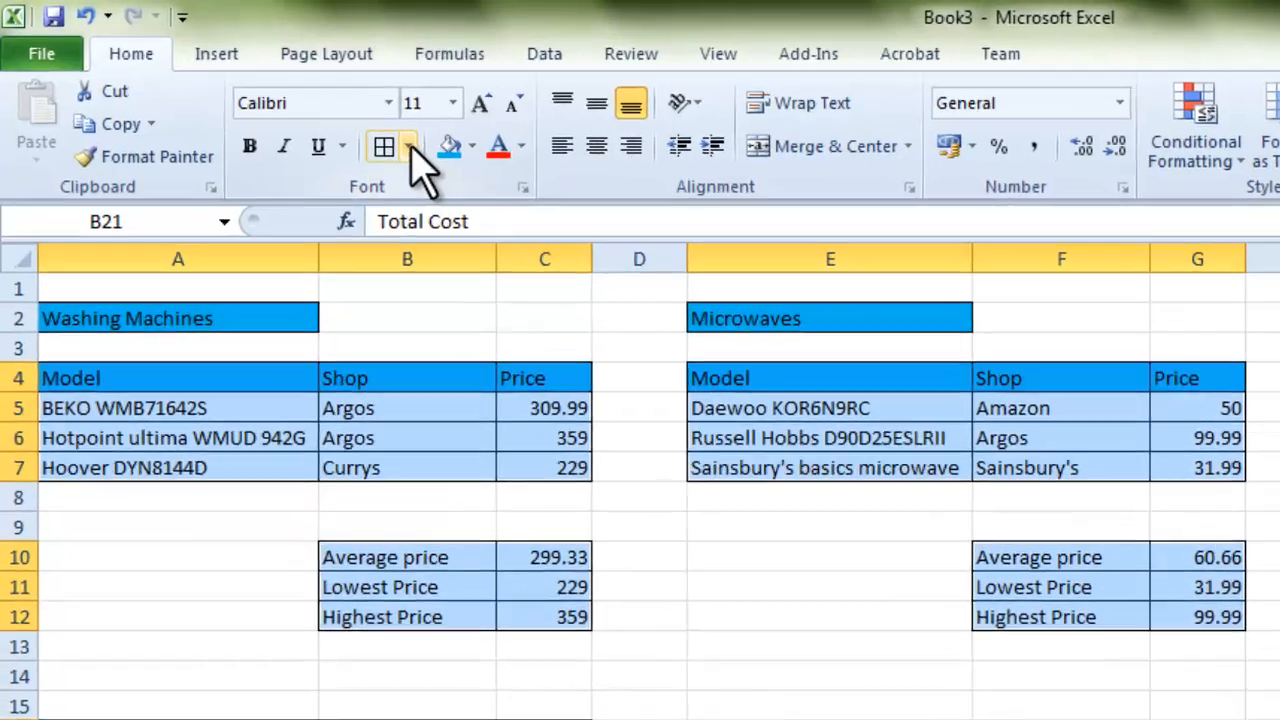
pyautogui.click(410, 148)
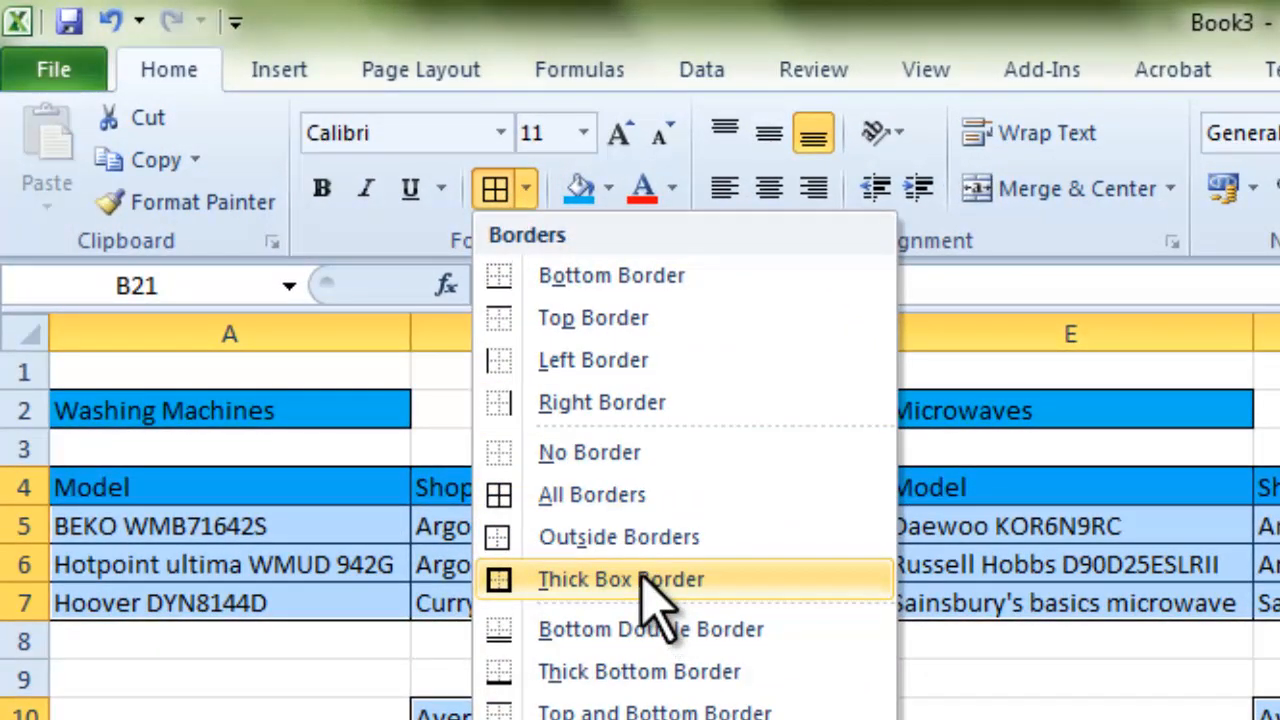
pyautogui.click(650, 580)
pyautogui.click(908, 694)
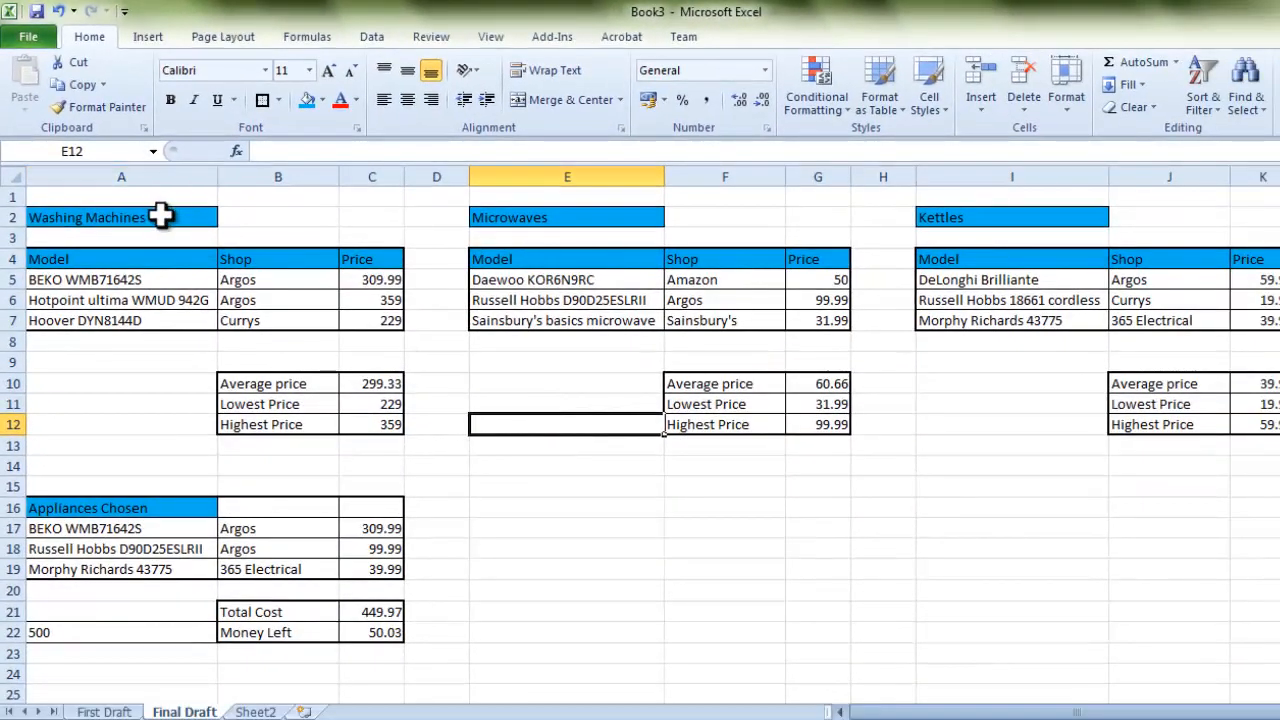
# Add a Thick Box Border to the Washing Machines, Microwaves and Kettles headings in A2, E2 and I2.
pyautogui.click(160, 216)
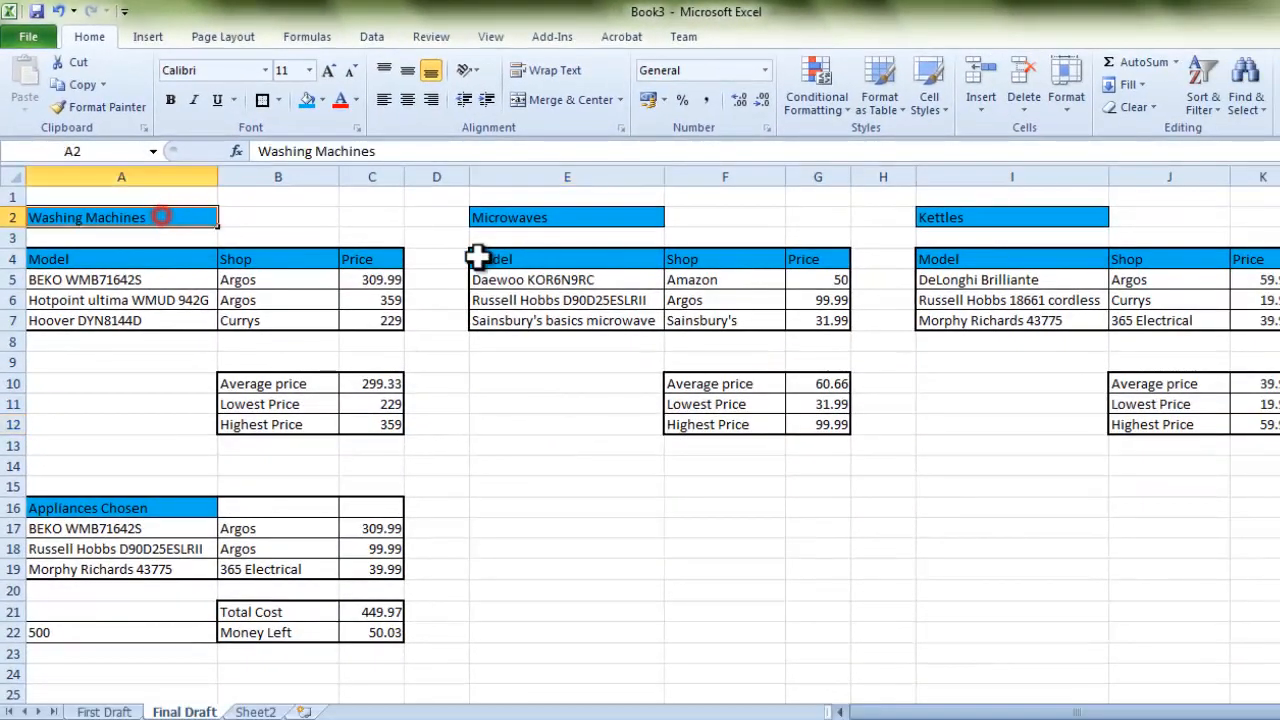
pyautogui.click(547, 217)
pyautogui.click(989, 217)
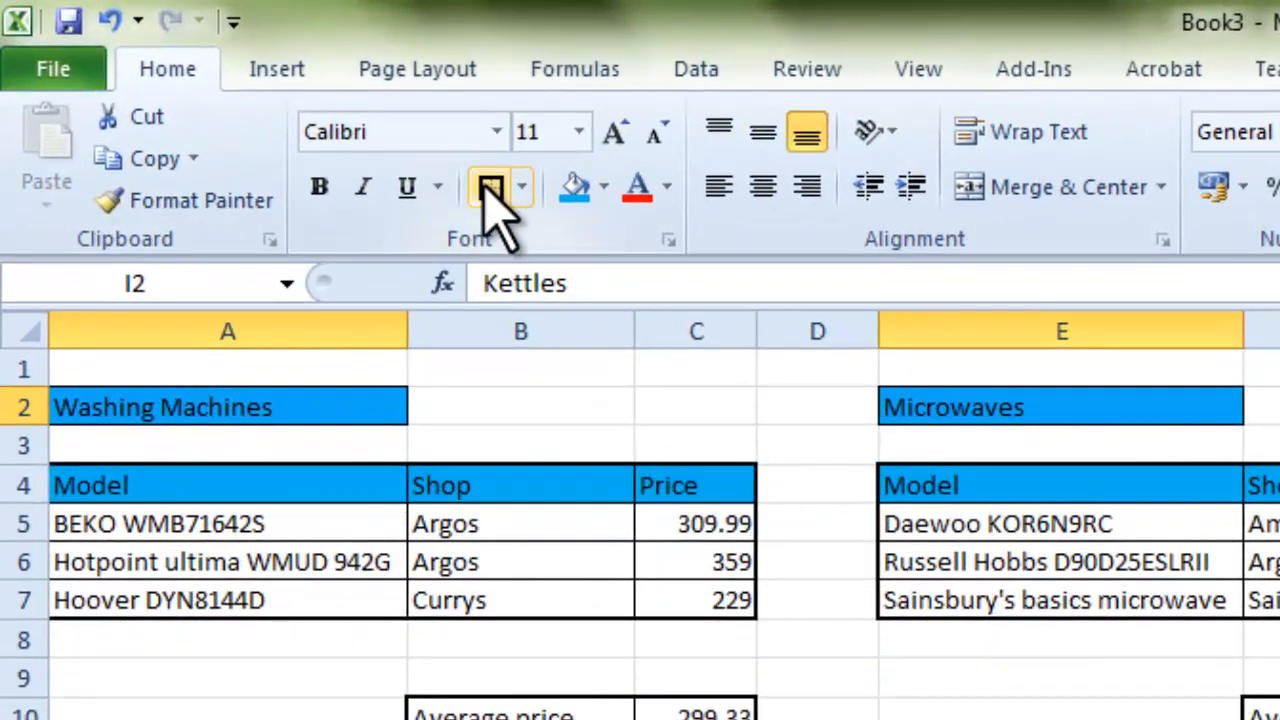
pyautogui.click(336, 128)
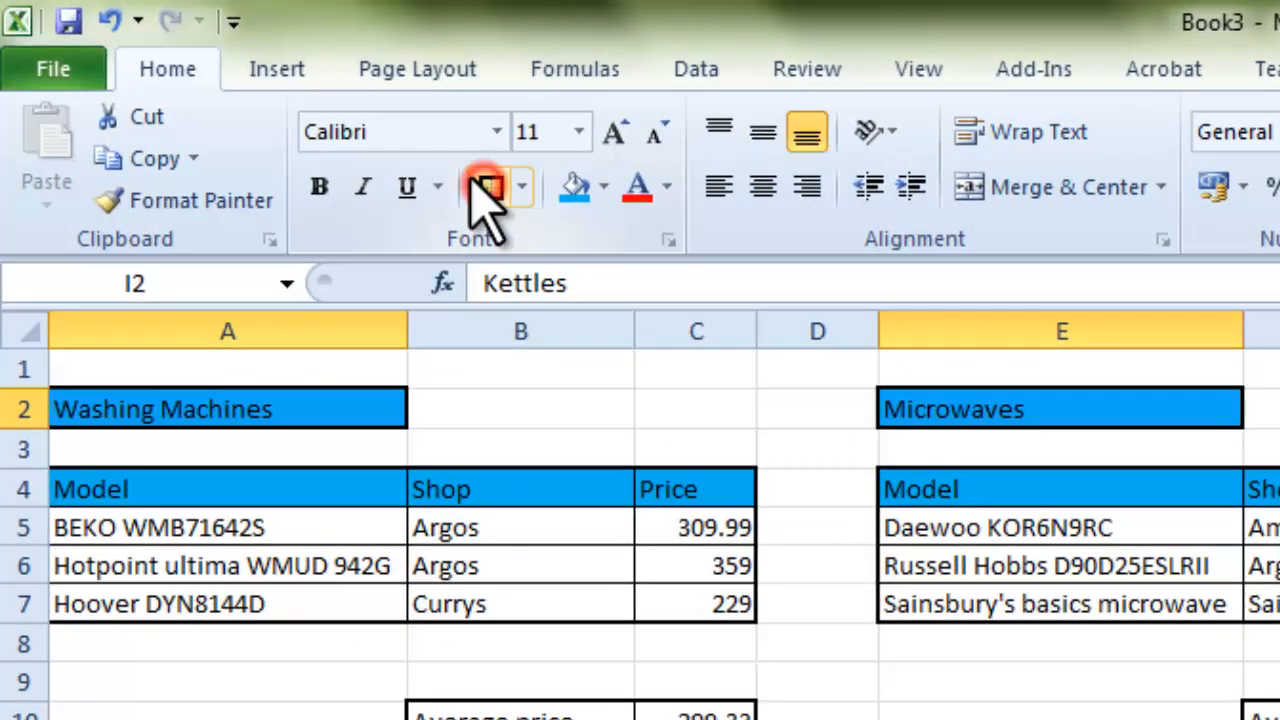
# Add a Thick Box Border around cell A22, which holds 500.
pyautogui.click(1061, 719)
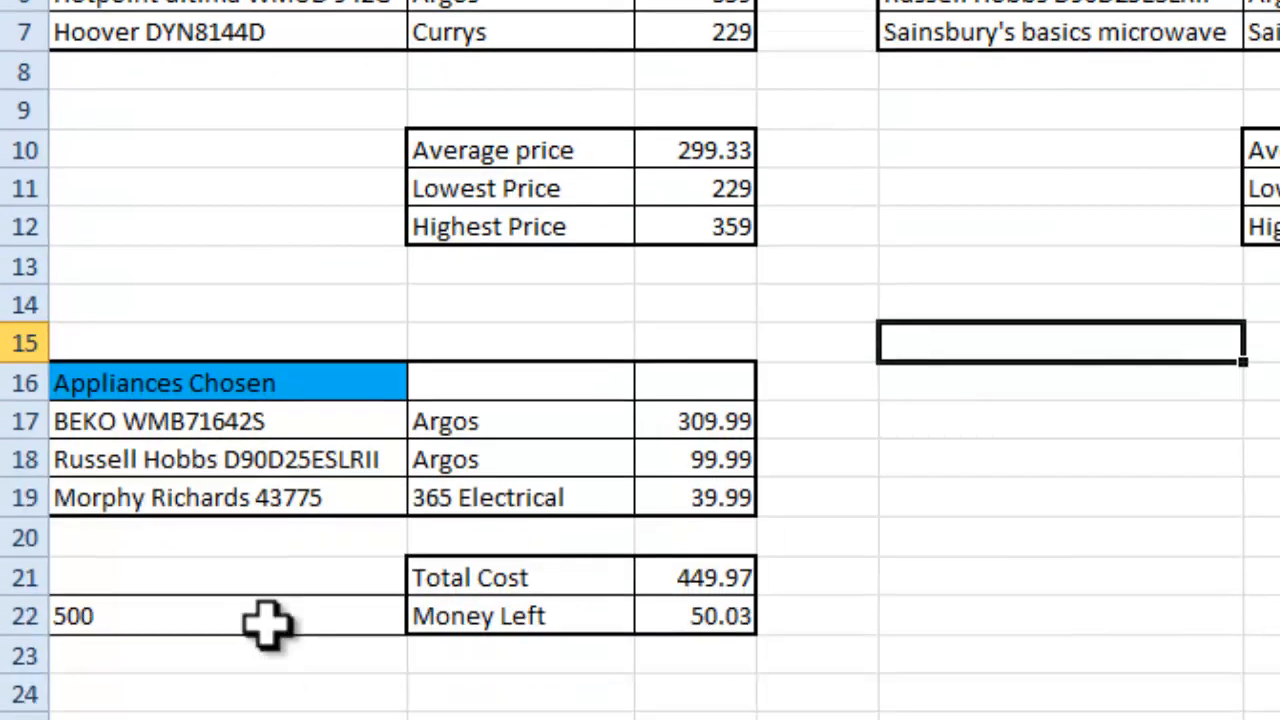
pyautogui.click(266, 657)
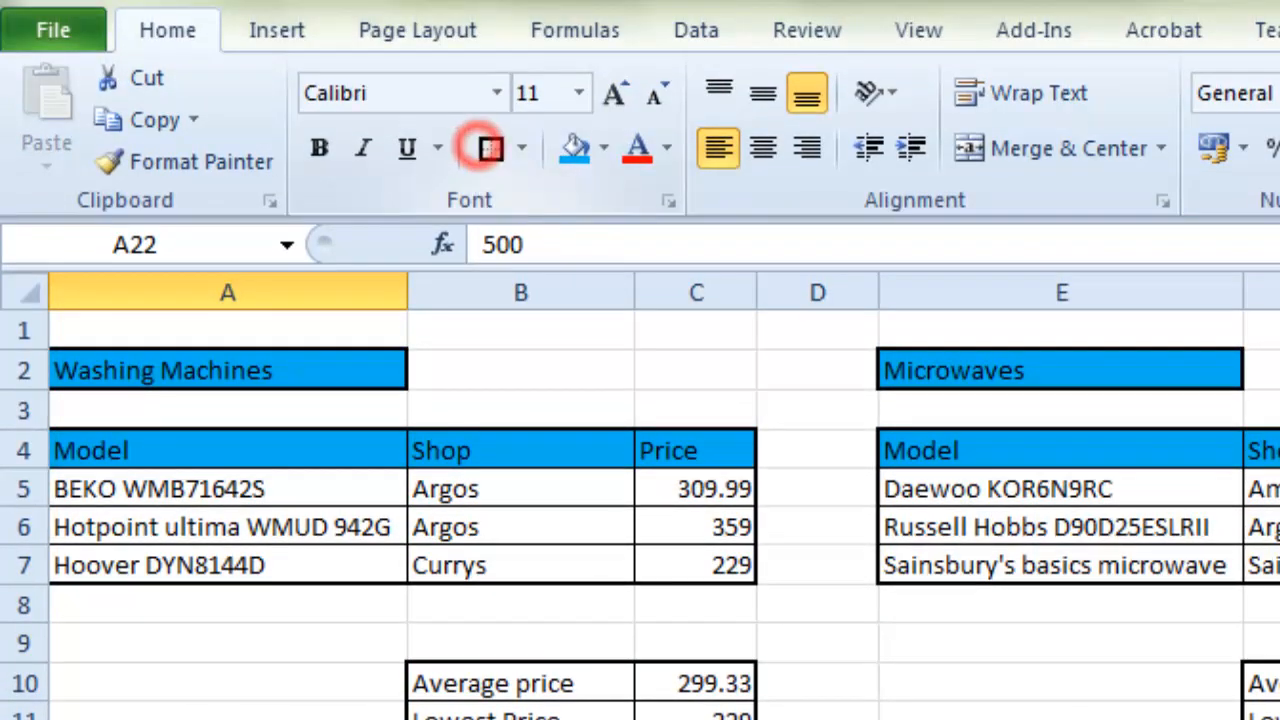
pyautogui.click(1061, 719)
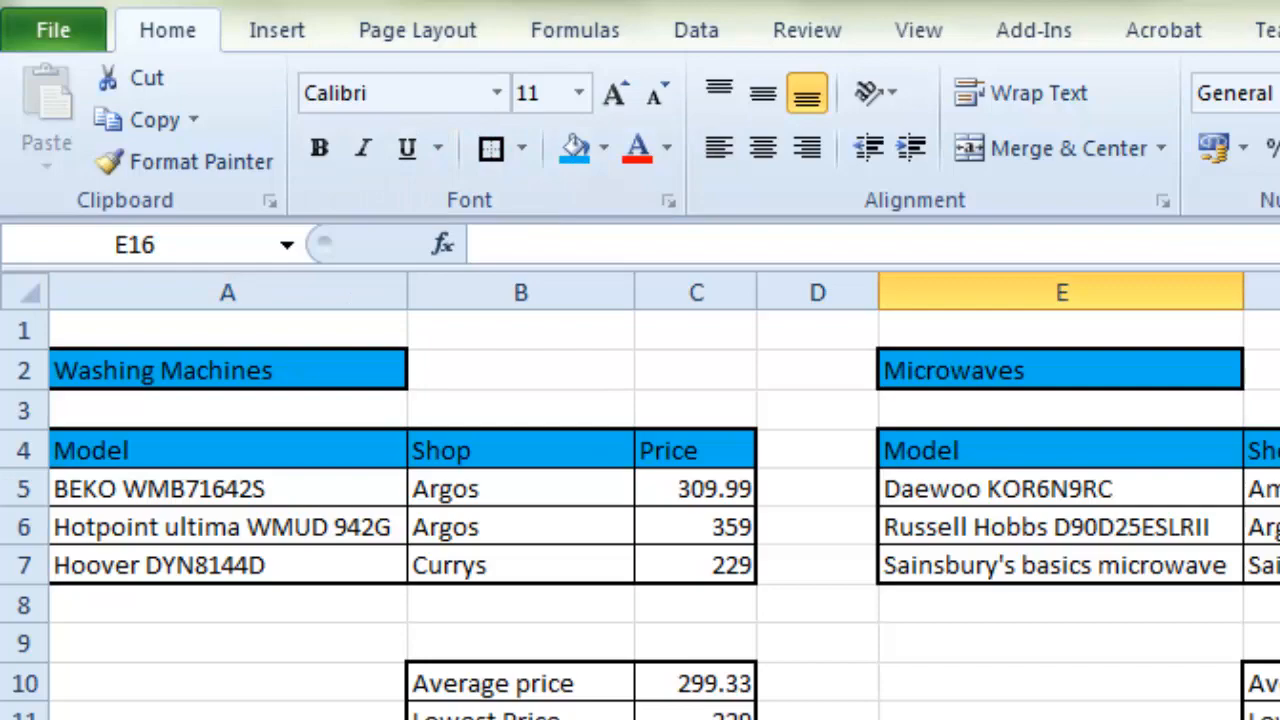
# Check the three appliance headings and the Final Draft sheet's print preview, and return to the sheet.
pyautogui.click(246, 363)
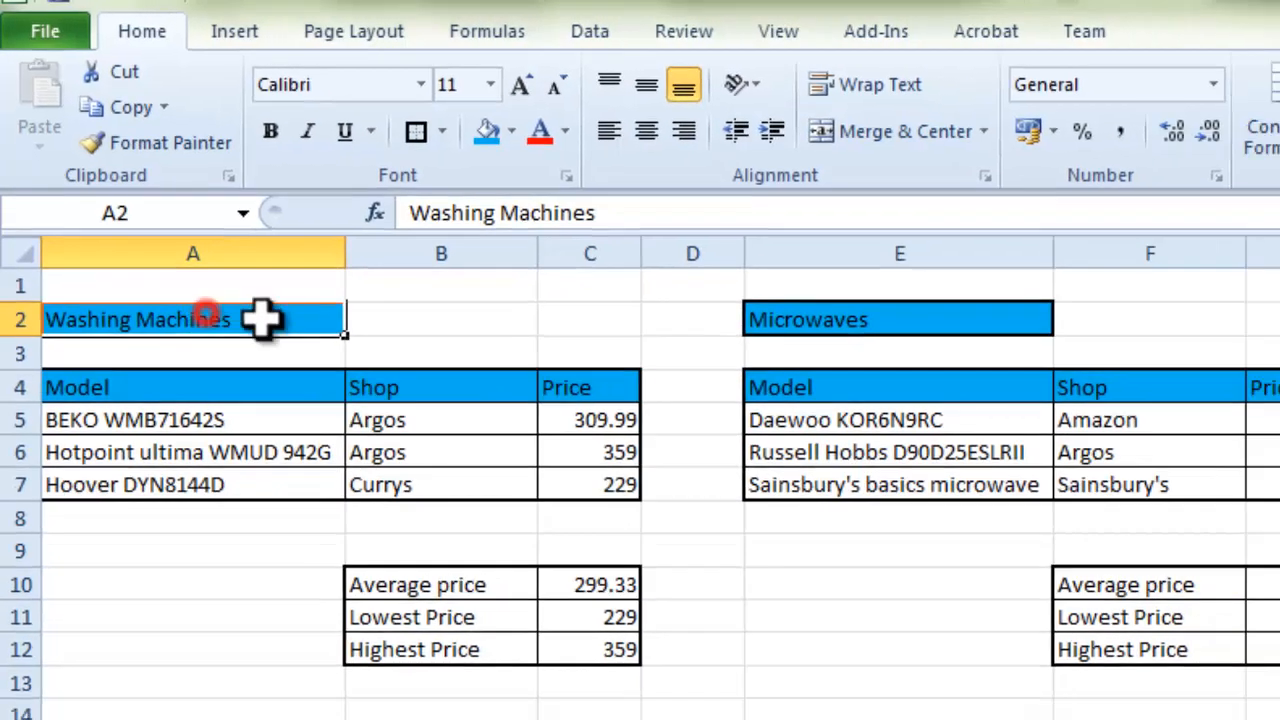
pyautogui.click(1012, 370)
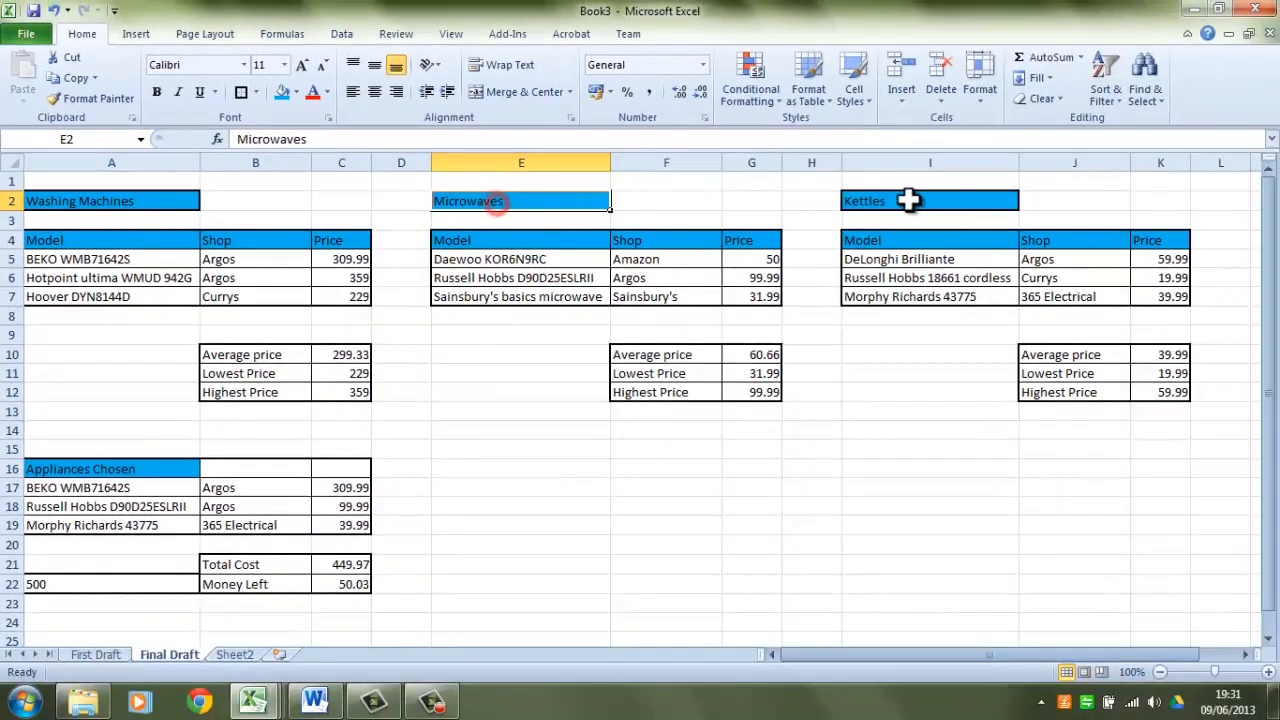
pyautogui.click(908, 200)
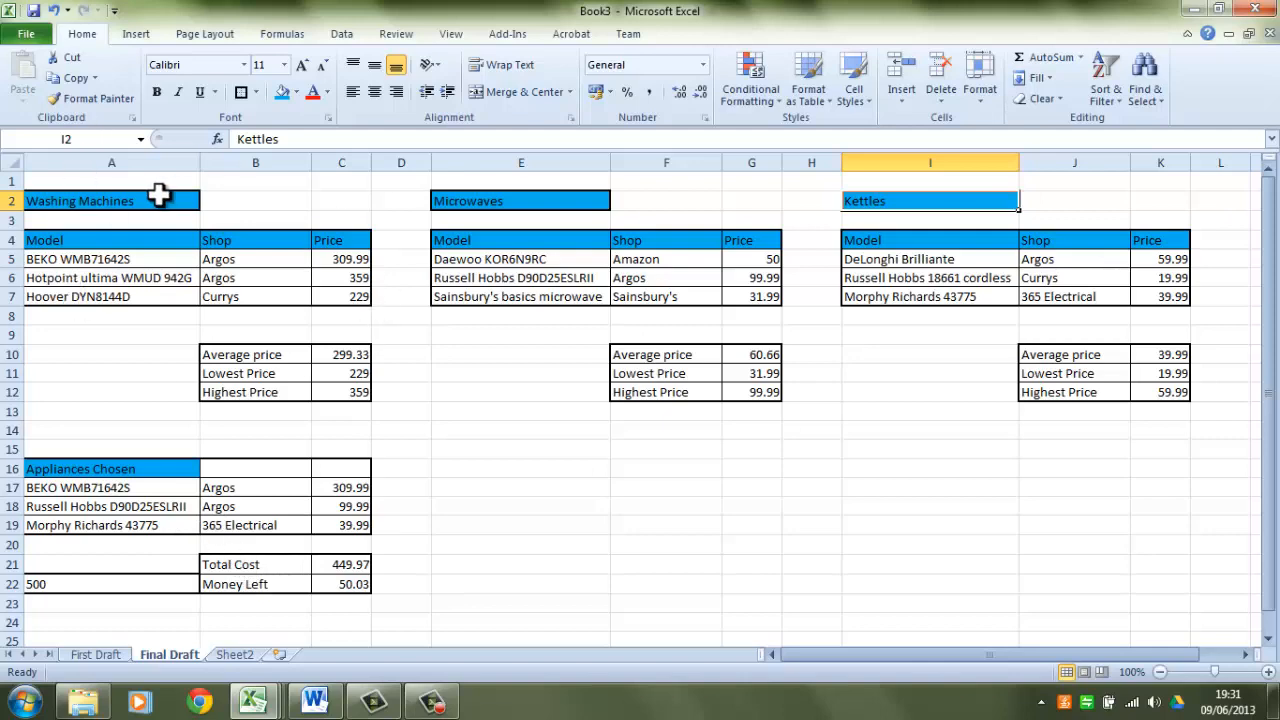
pyautogui.click(27, 34)
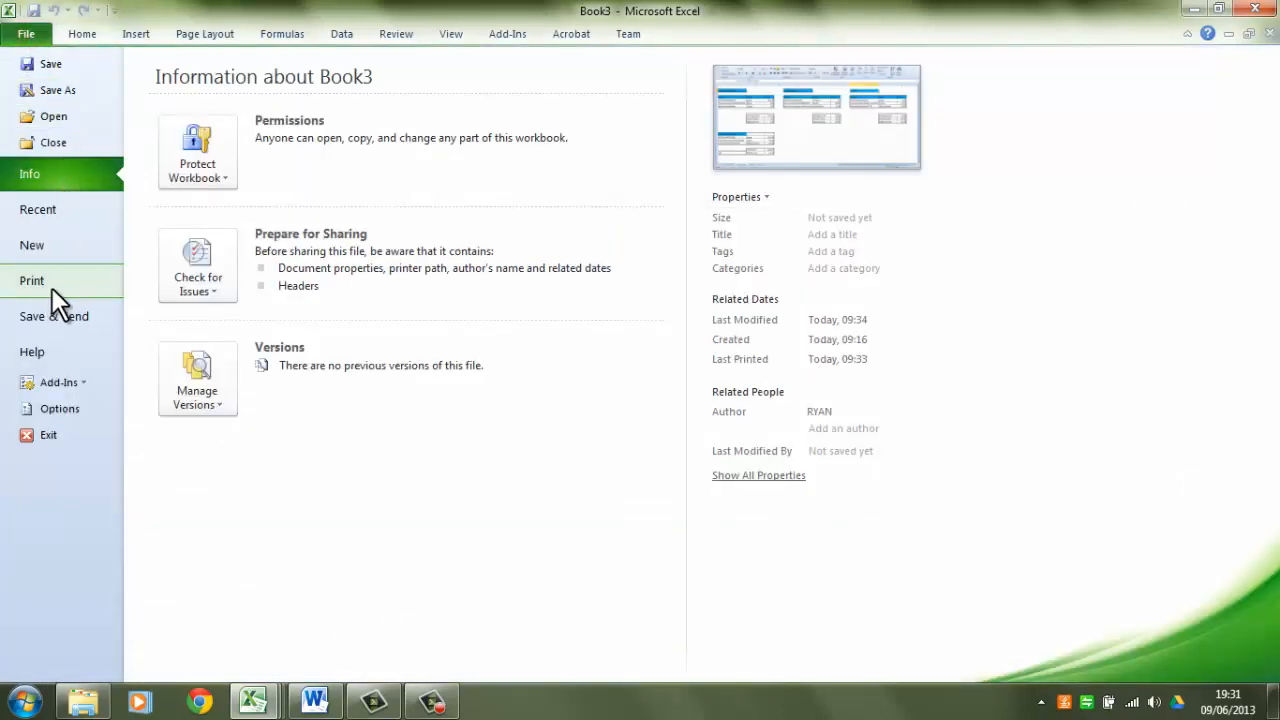
pyautogui.click(52, 286)
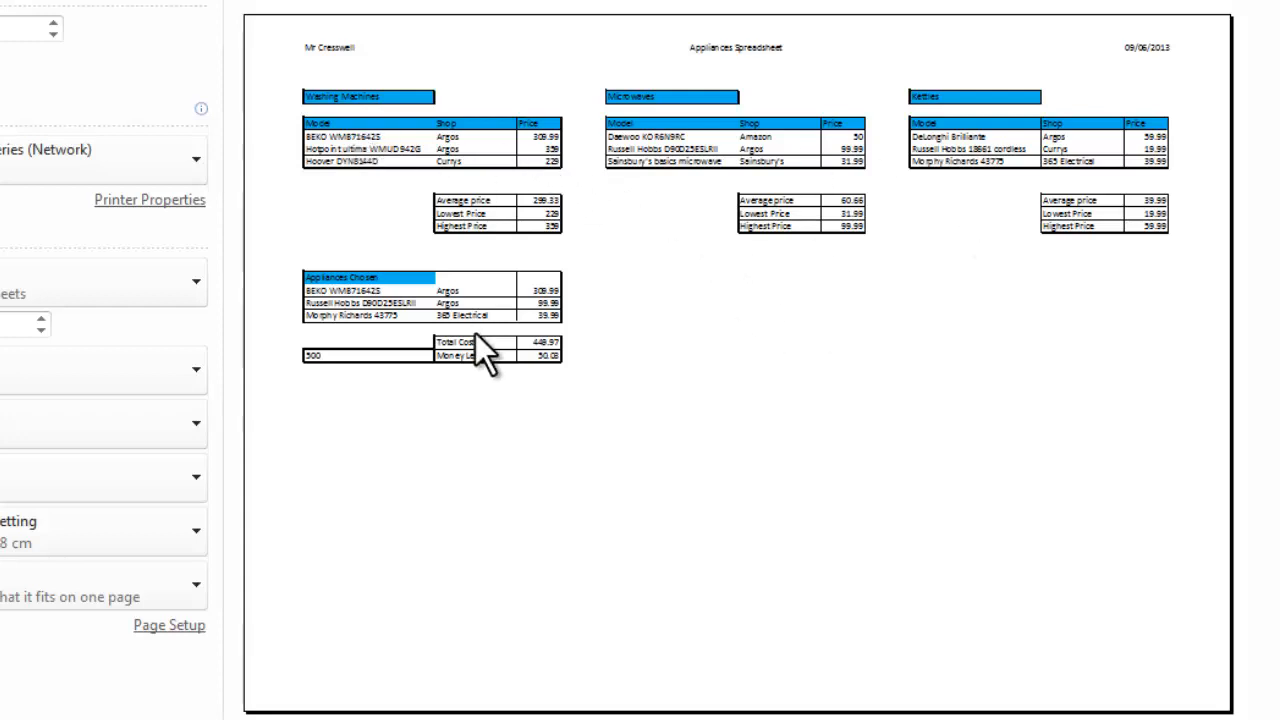
pyautogui.press('Escape')
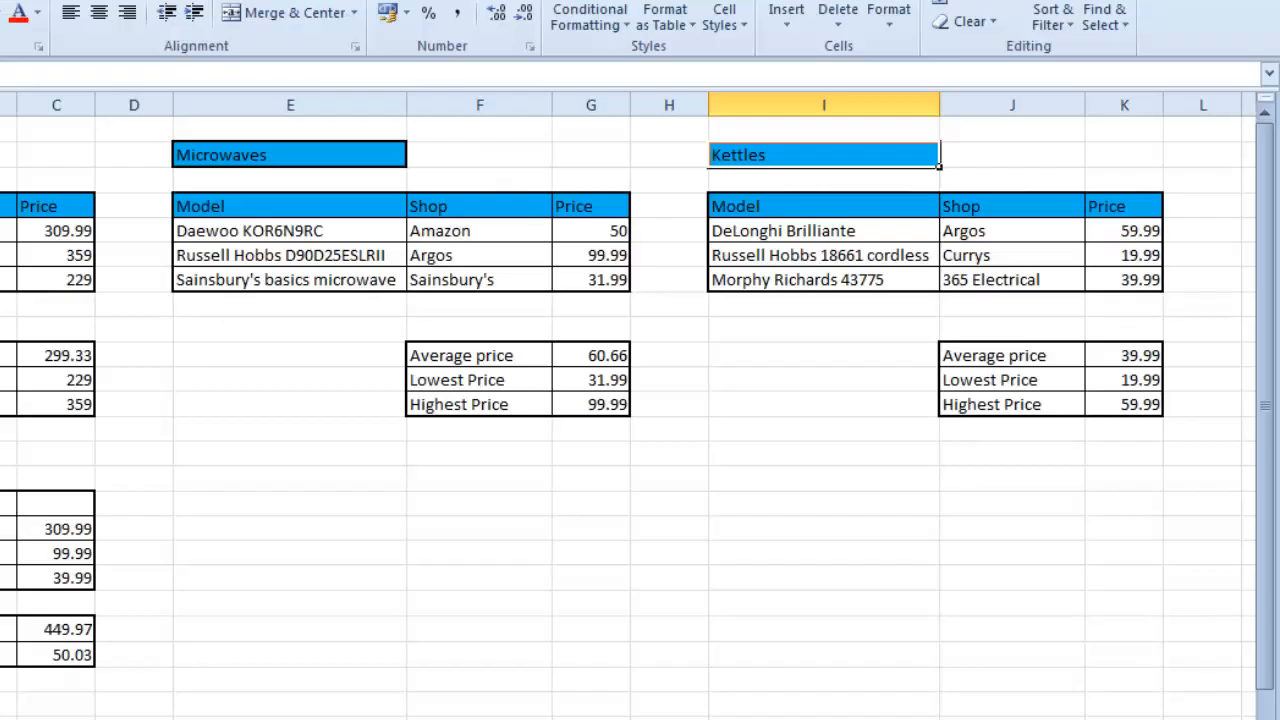
pyautogui.click(627, 467)
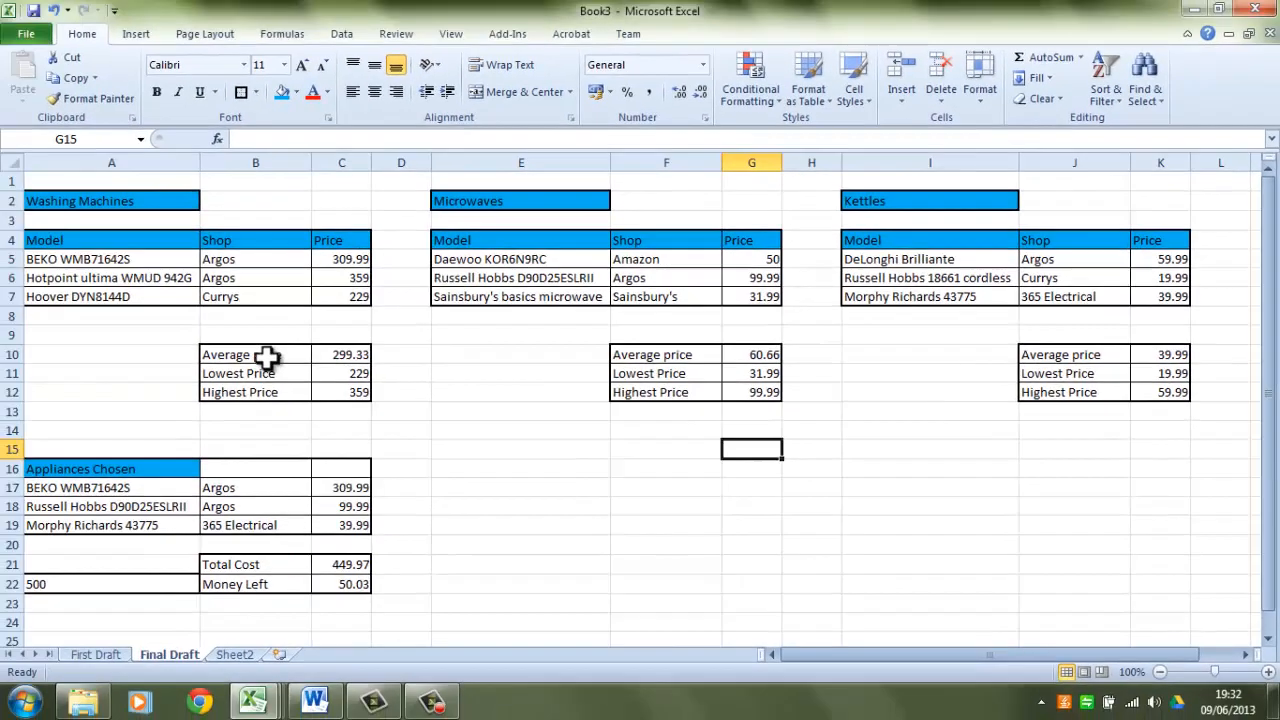
# Fill the price summary labels in B10:B12, F10:F12 and J10:J12 and the cost labels in B21:B22 with the headings' blue.
pyautogui.moveTo(117, 358); pyautogui.dragTo(113, 398)
pyautogui.moveTo(676, 355); pyautogui.dragTo(680, 395)
pyautogui.moveTo(1058, 354); pyautogui.dragTo(1063, 397)
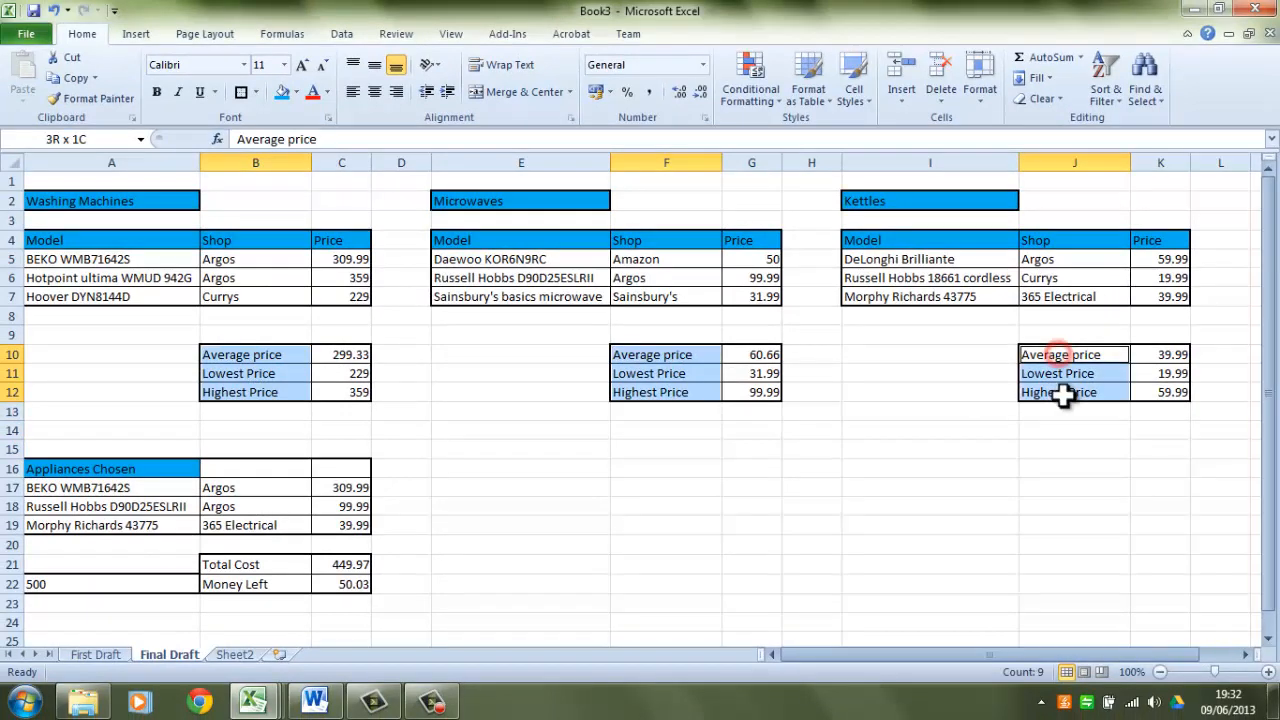
pyautogui.moveTo(229, 570); pyautogui.dragTo(240, 586)
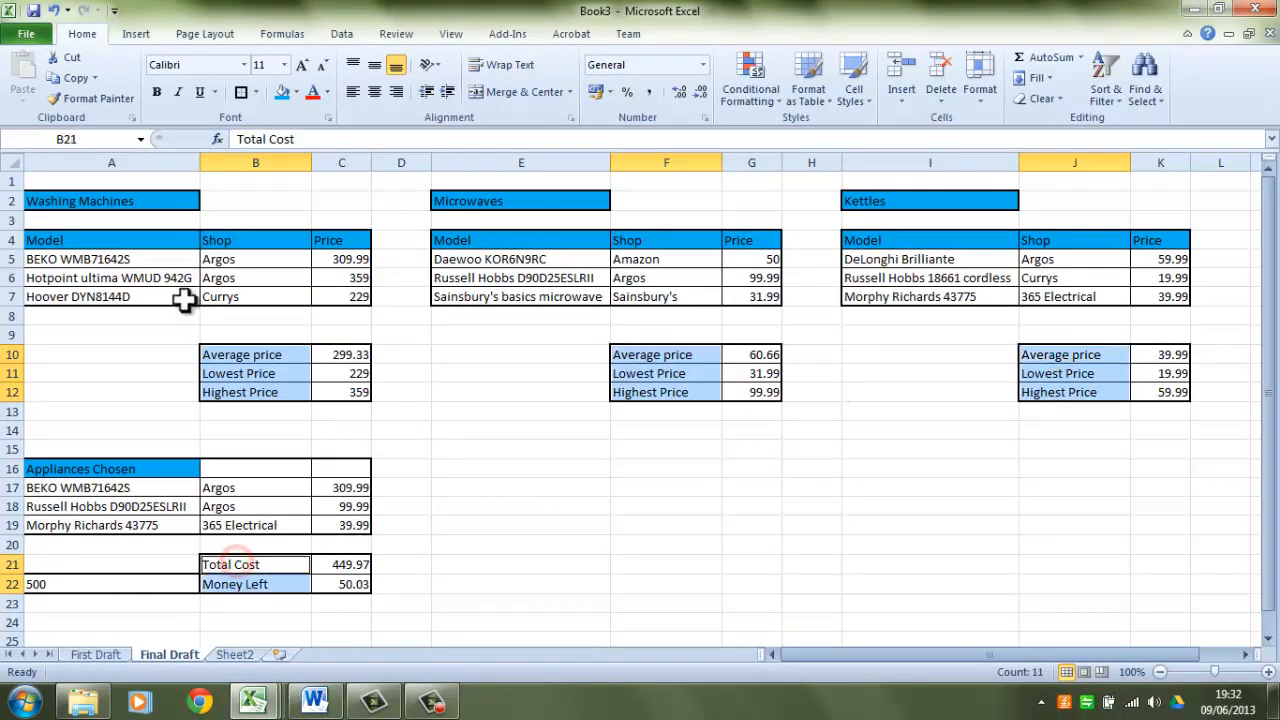
pyautogui.click(282, 91)
pyautogui.click(555, 482)
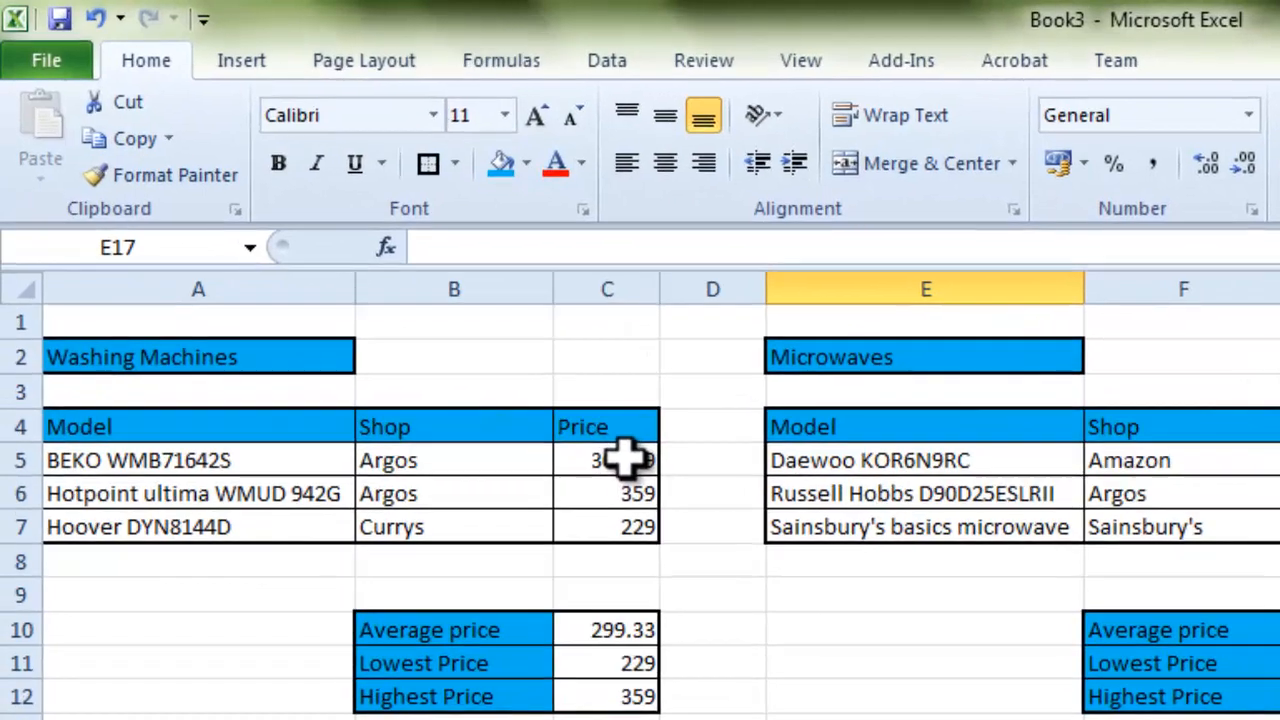
pyautogui.moveTo(350, 257); pyautogui.dragTo(352, 294)
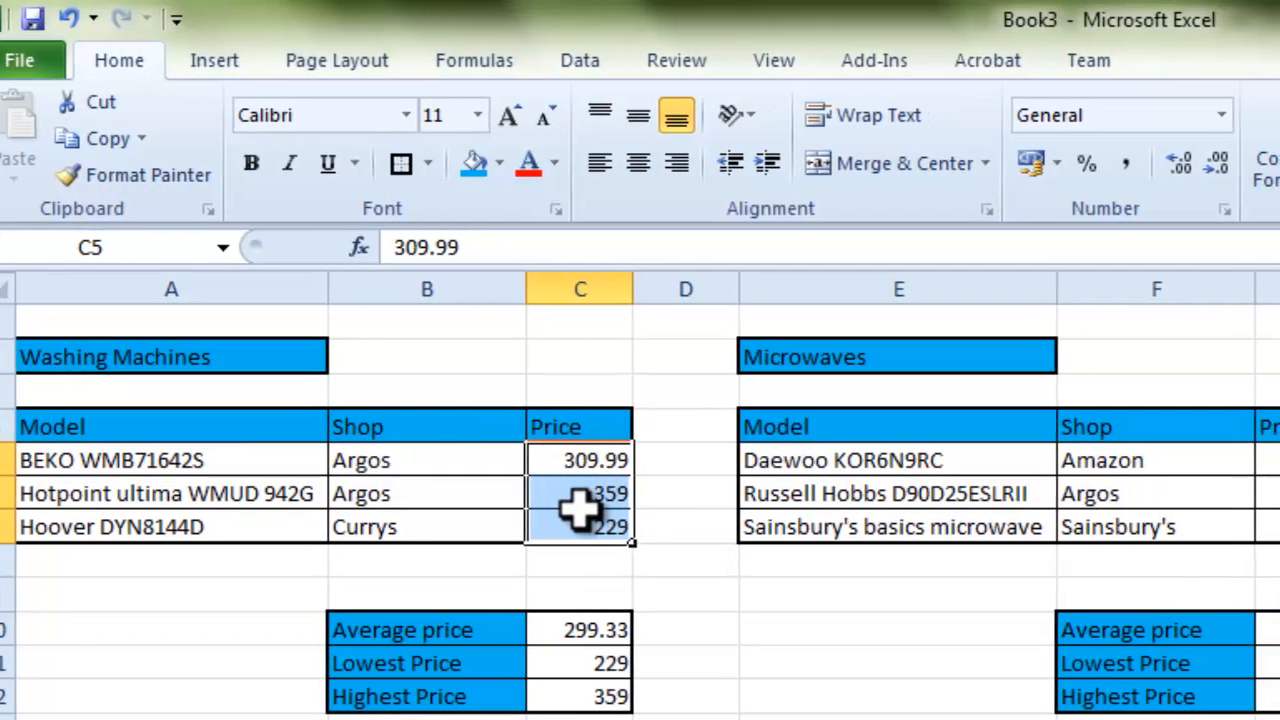
pyautogui.moveTo(1120, 458); pyautogui.dragTo(1115, 517)
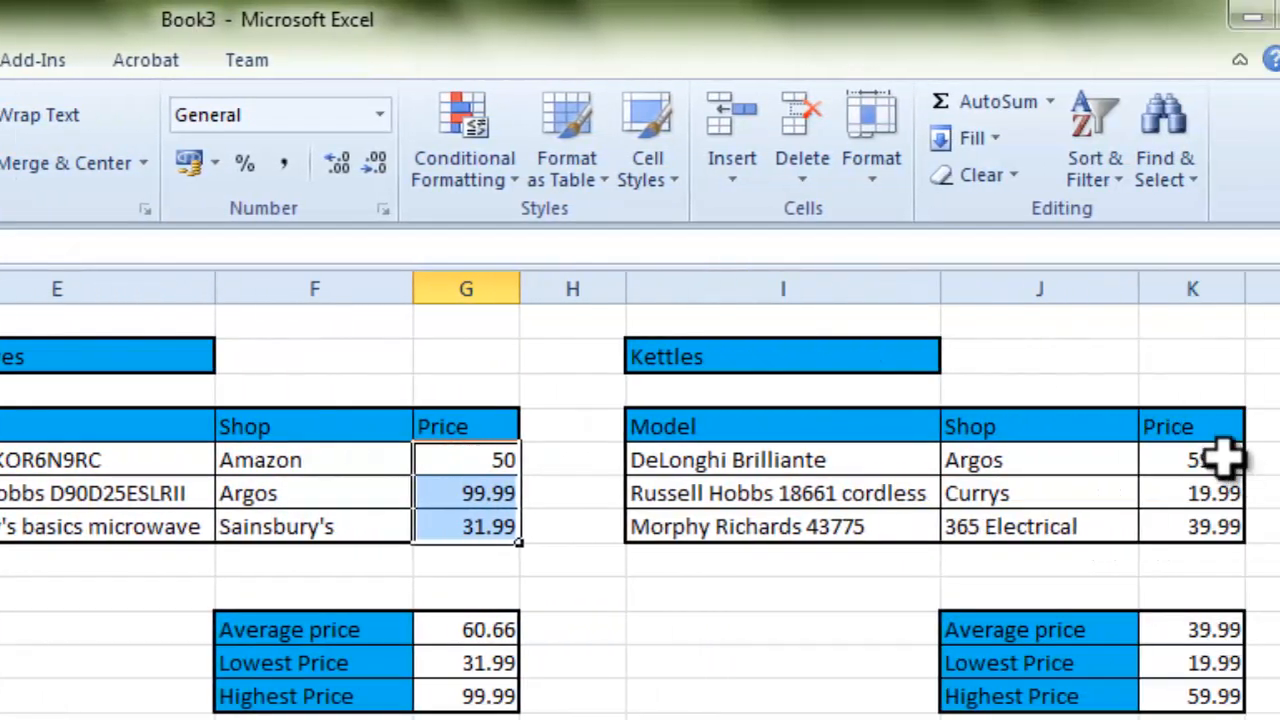
pyautogui.moveTo(1222, 459); pyautogui.dragTo(1220, 527)
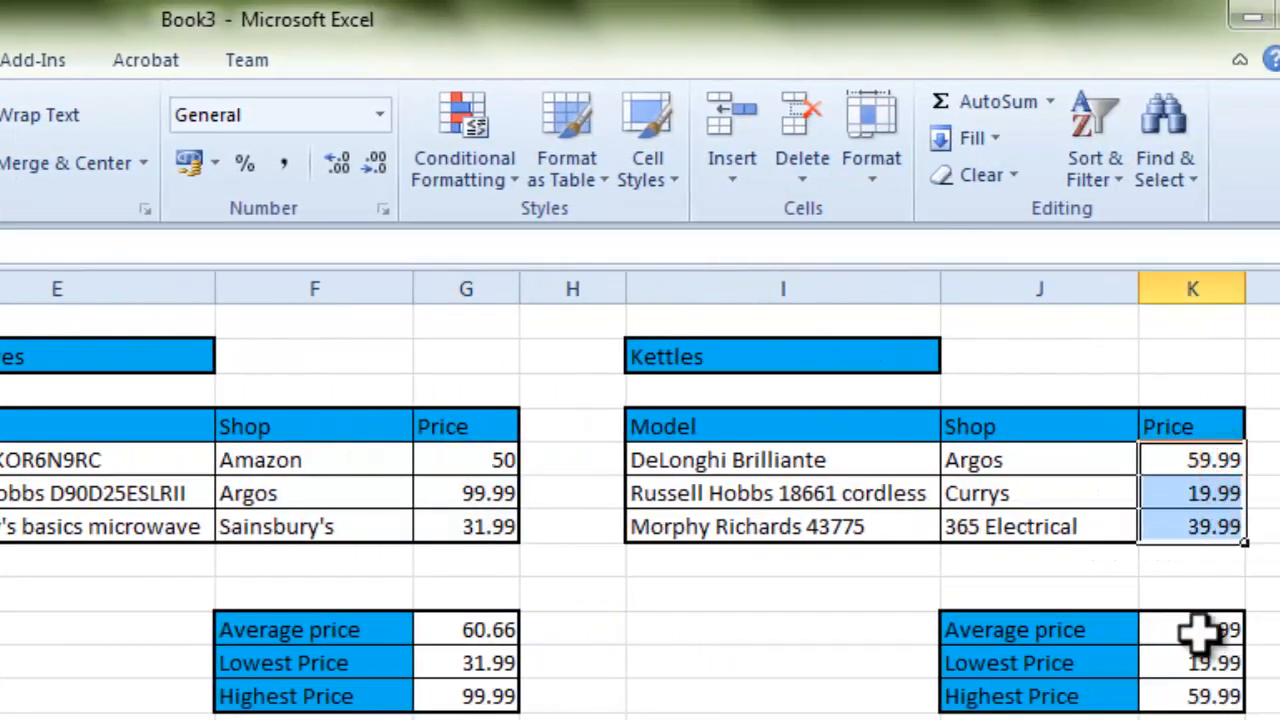
pyautogui.moveTo(1200, 630); pyautogui.dragTo(1155, 686)
pyautogui.moveTo(489, 626); pyautogui.dragTo(485, 690)
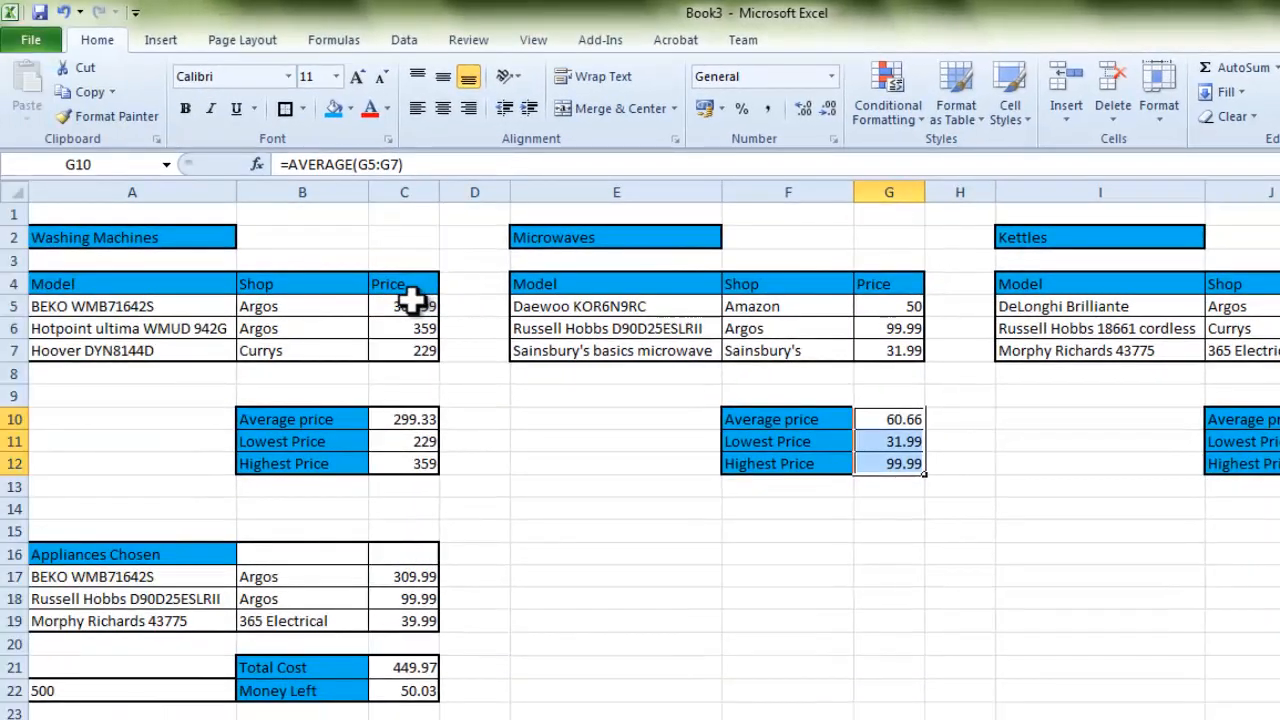
# Select all price cells together: rows 5–7 and 10–12 in columns C, G and K, plus C17:C19 and C21:C22.
pyautogui.moveTo(409, 304); pyautogui.dragTo(409, 341)
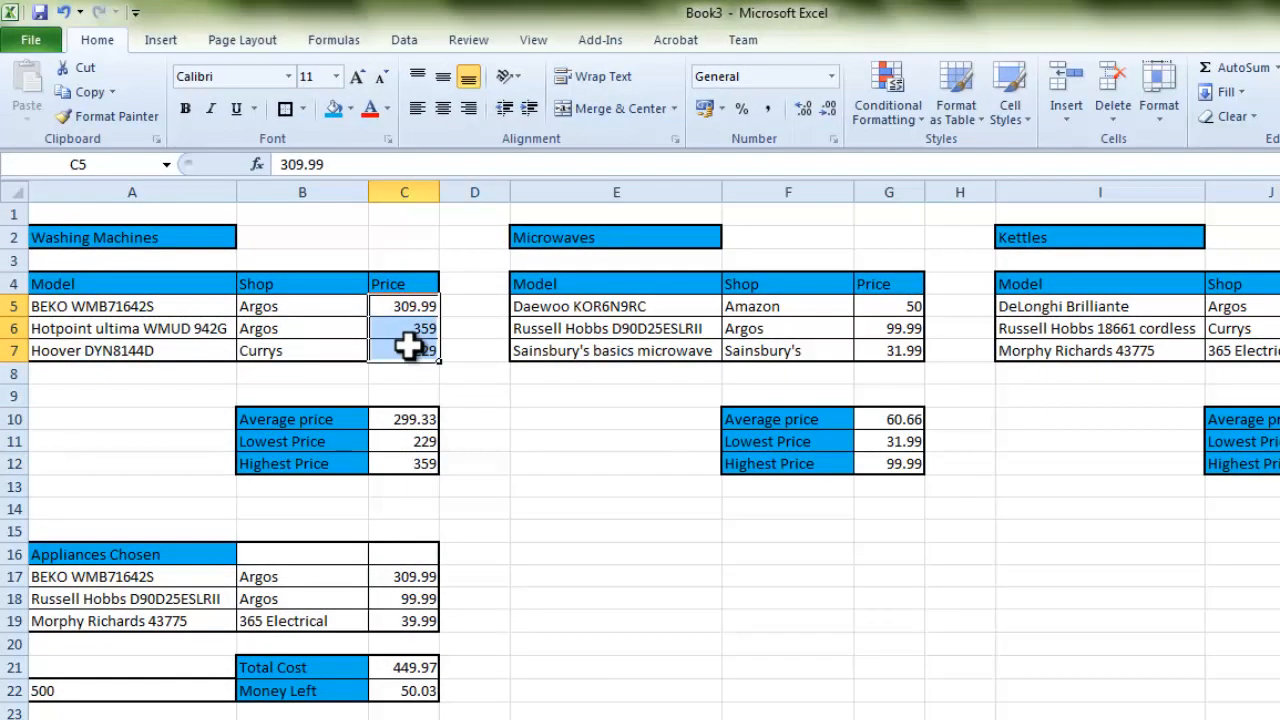
pyautogui.moveTo(891, 306); pyautogui.dragTo(897, 348)
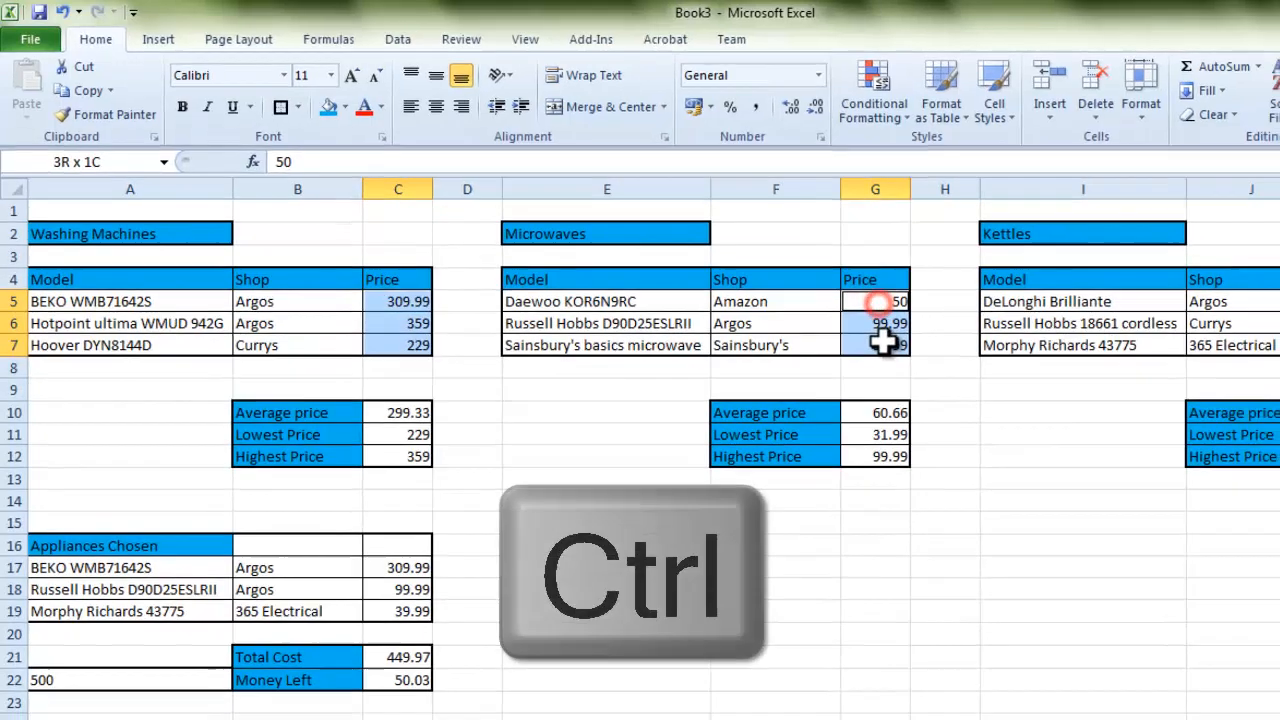
pyautogui.moveTo(1245, 278); pyautogui.dragTo(1252, 320)
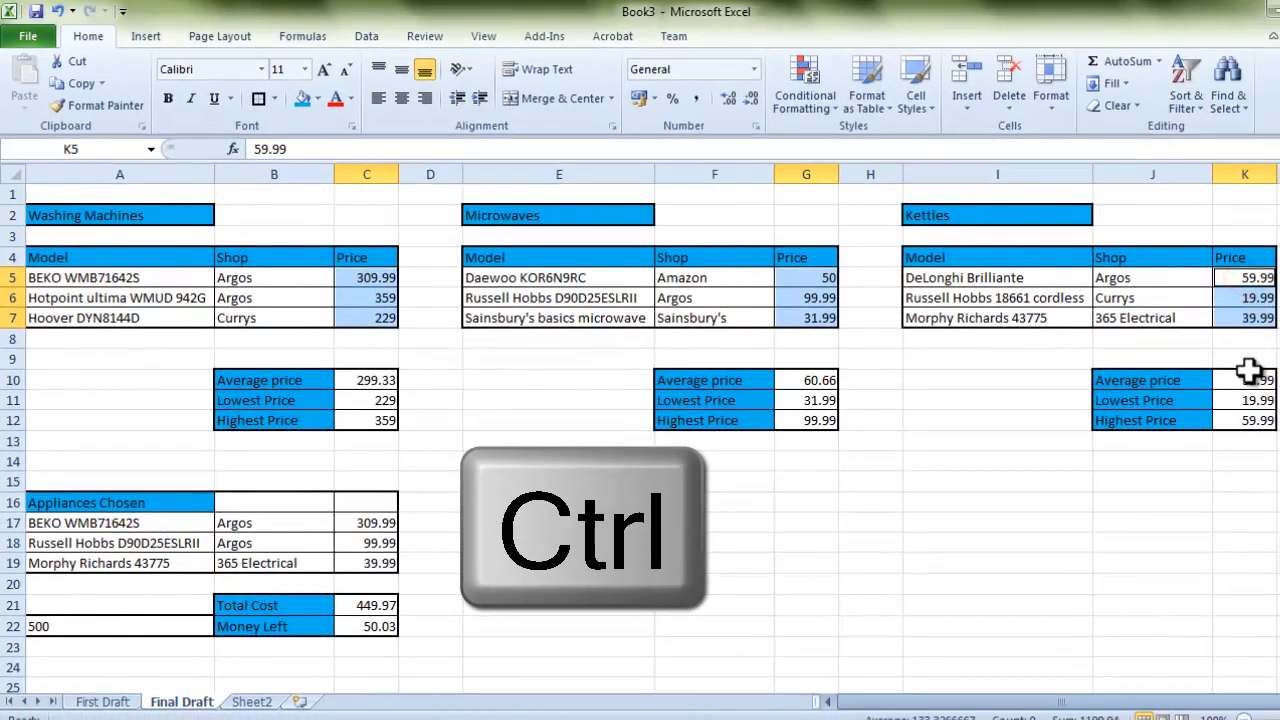
pyautogui.moveTo(1249, 372); pyautogui.dragTo(1249, 420)
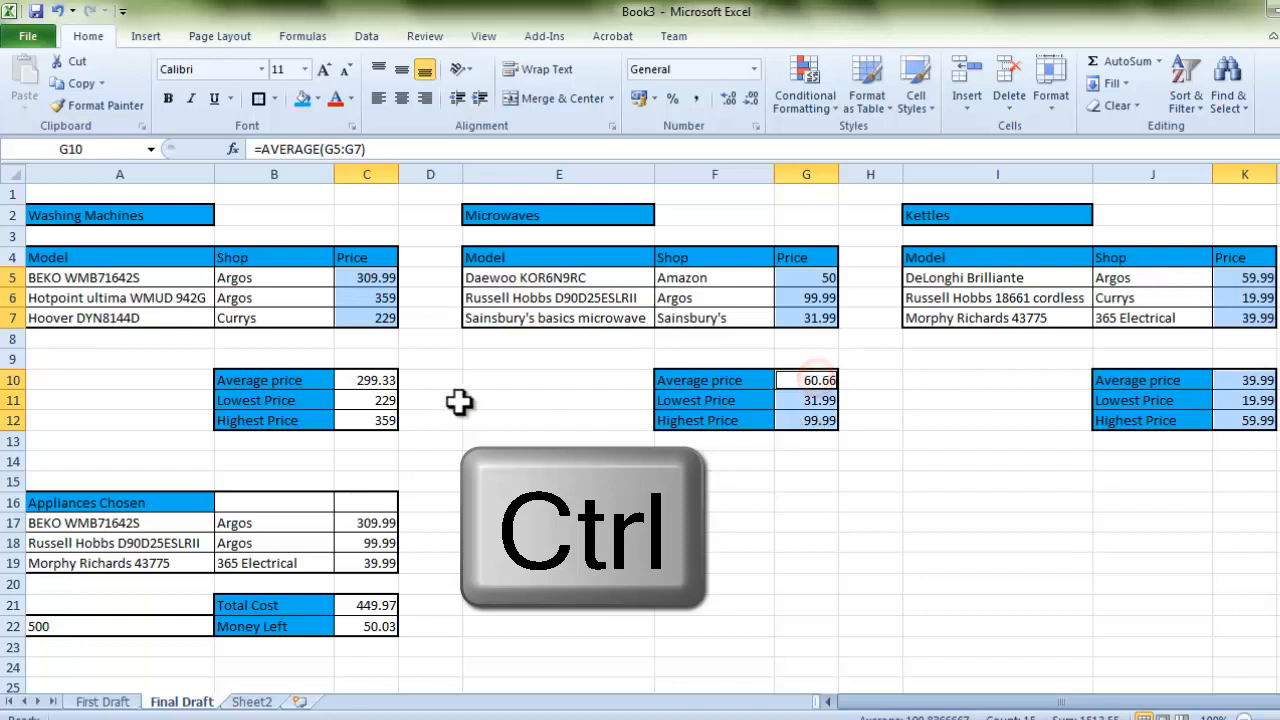
pyautogui.moveTo(360, 380); pyautogui.dragTo(360, 420)
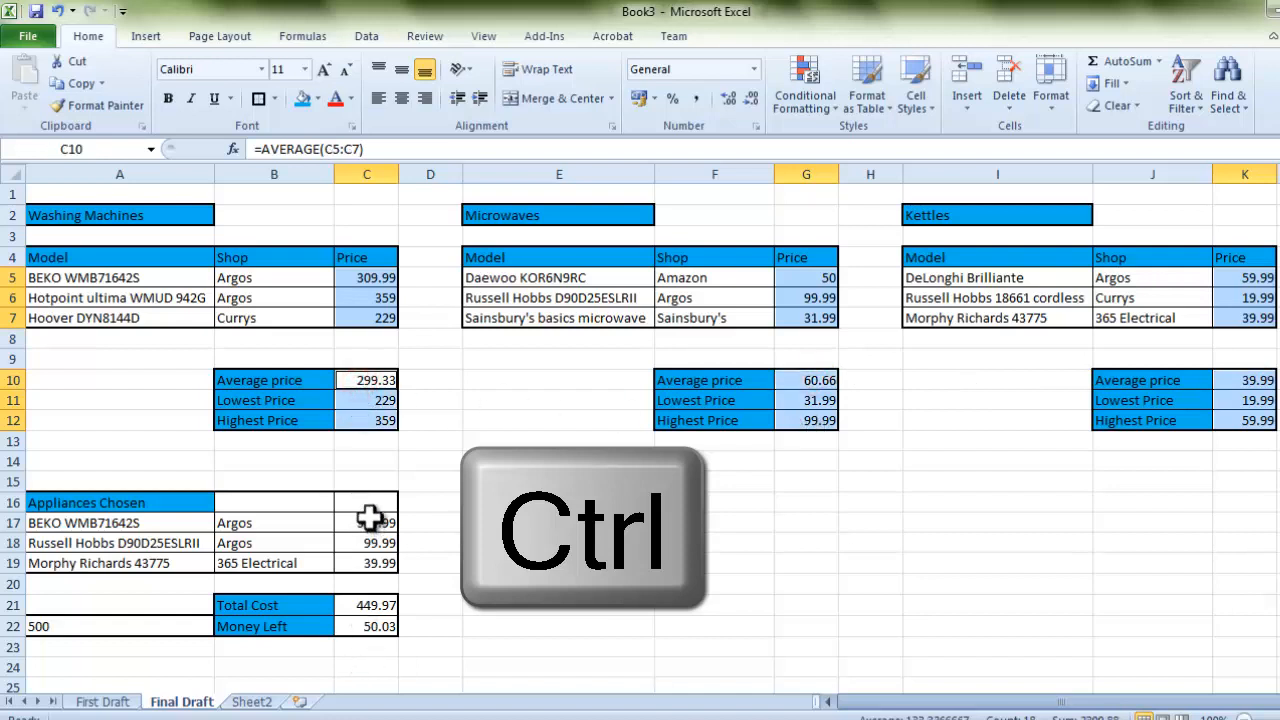
pyautogui.moveTo(371, 522); pyautogui.dragTo(366, 560)
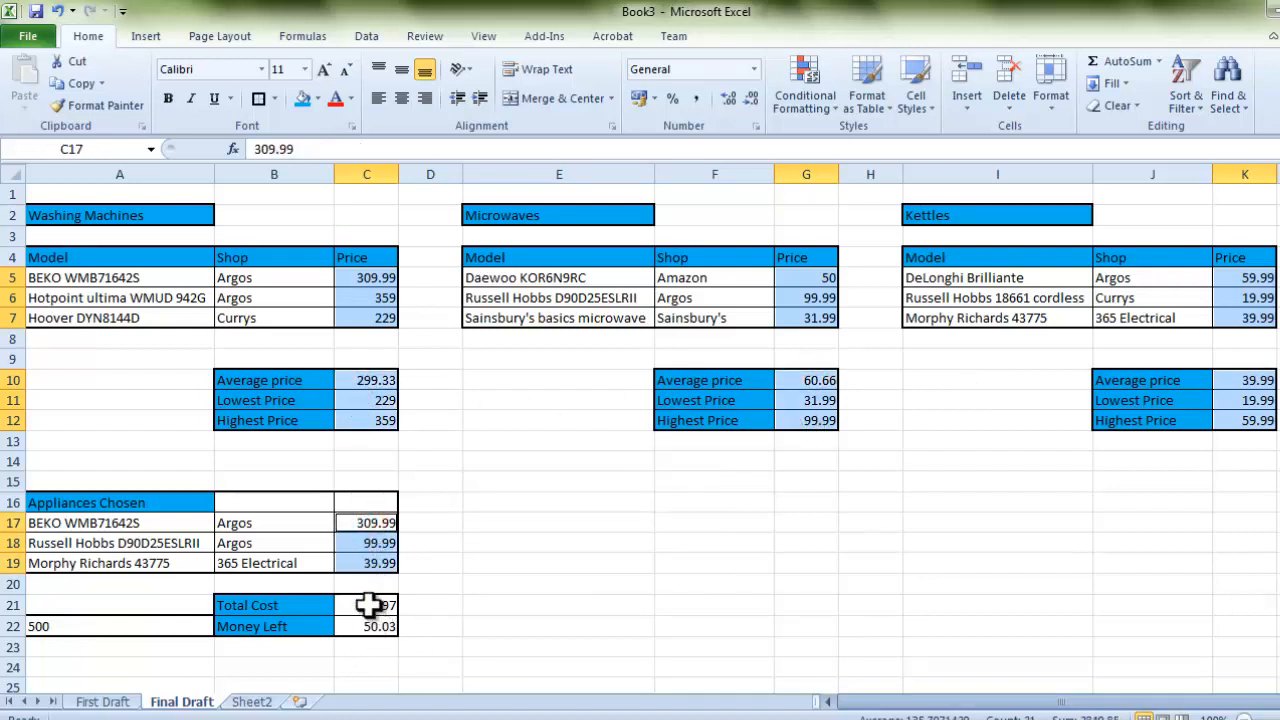
pyautogui.moveTo(368, 603); pyautogui.dragTo(372, 628)
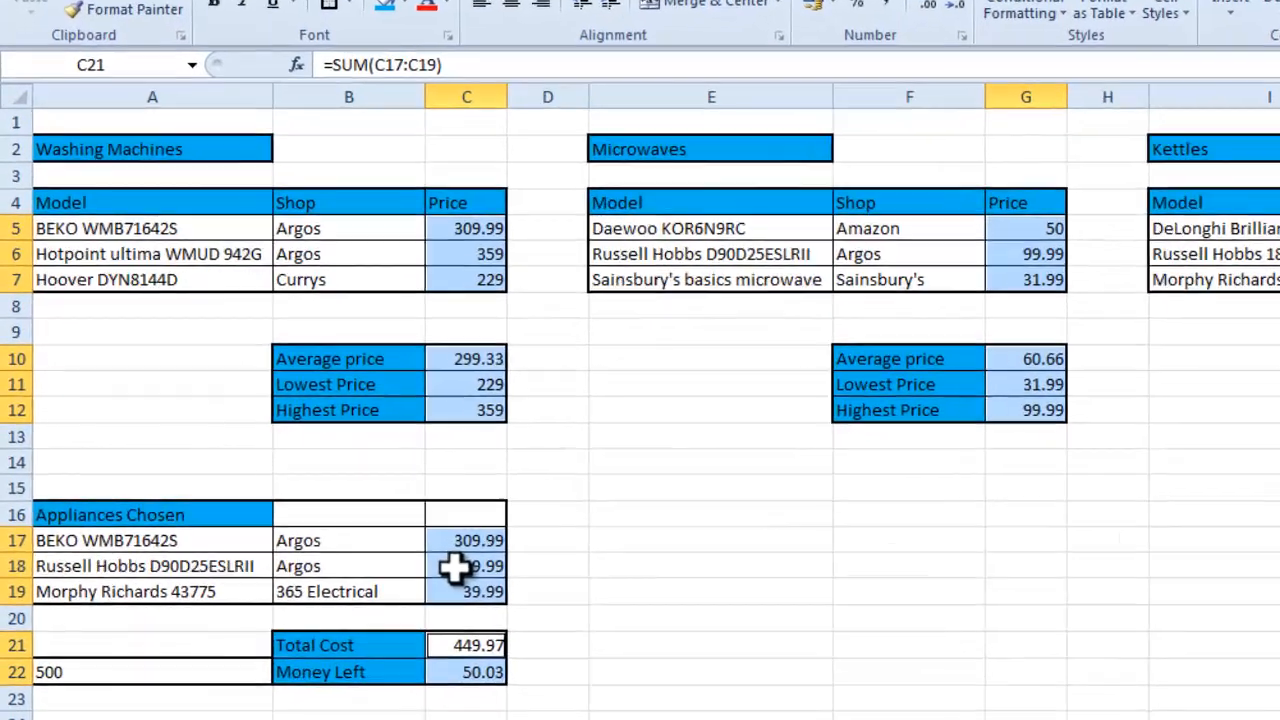
pyautogui.rightClick(357, 542)
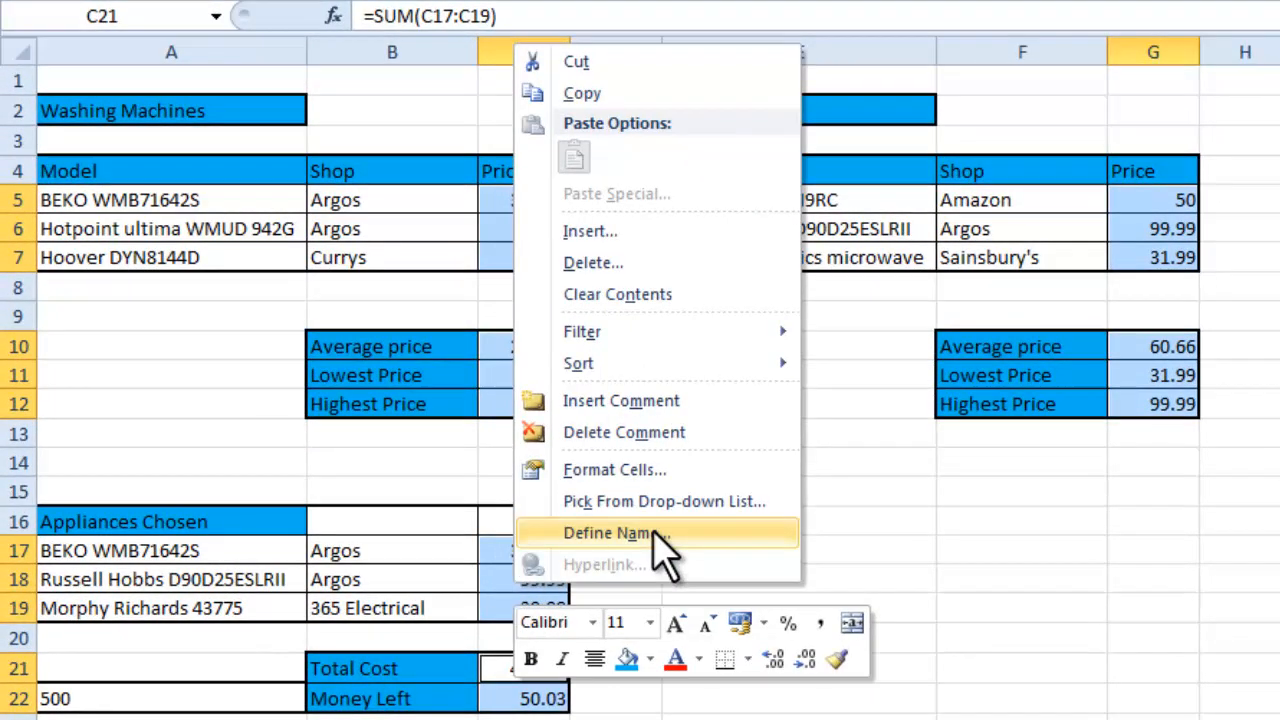
pyautogui.press('Escape')
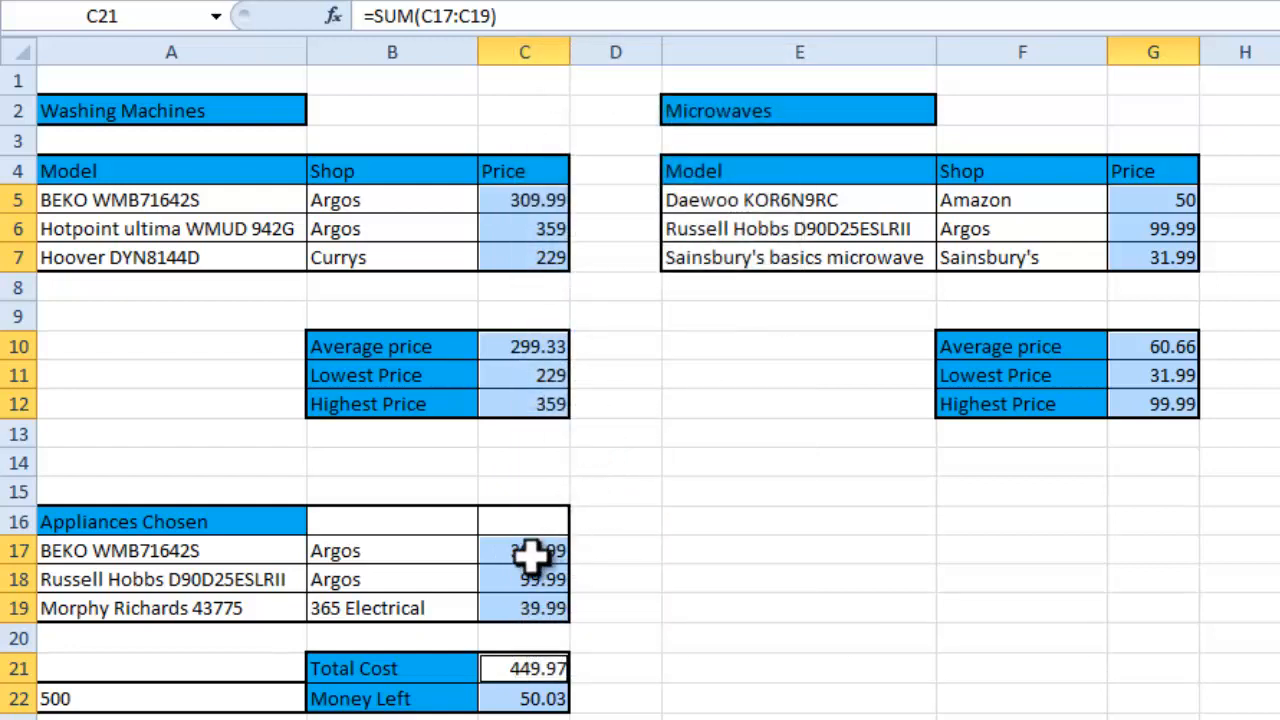
pyautogui.hotkey('ctrl', '1')
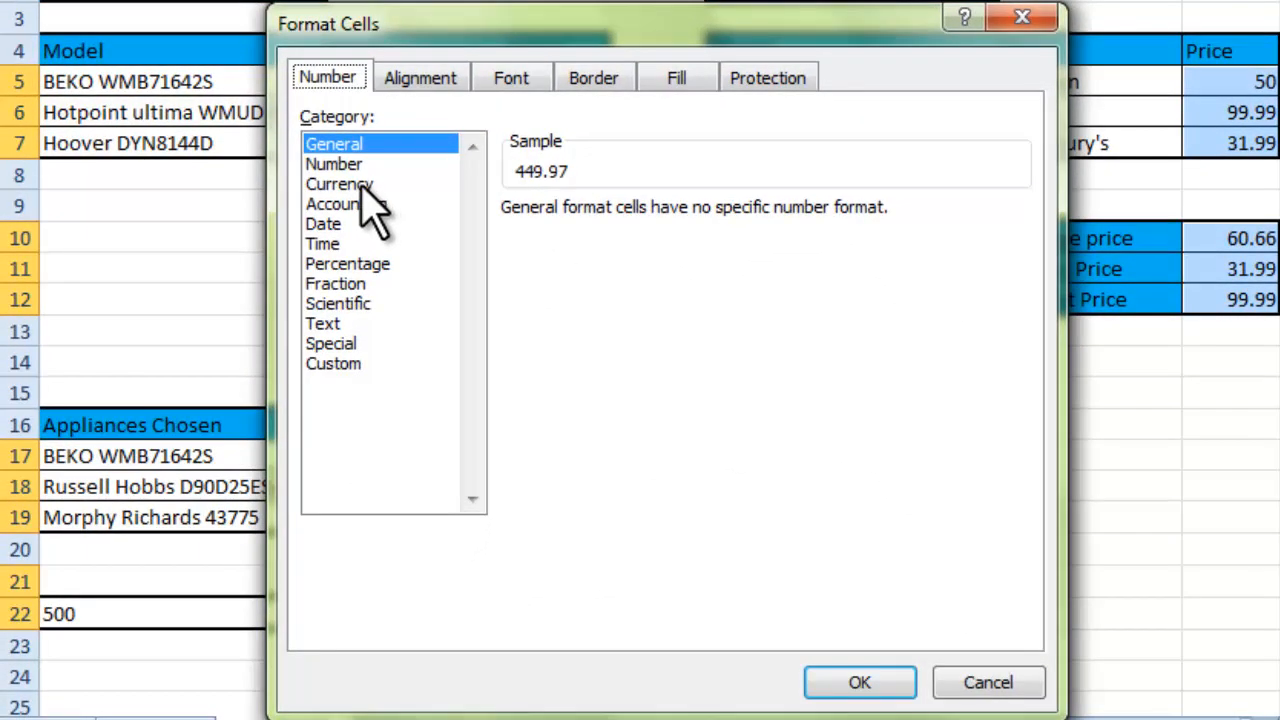
pyautogui.click(363, 186)
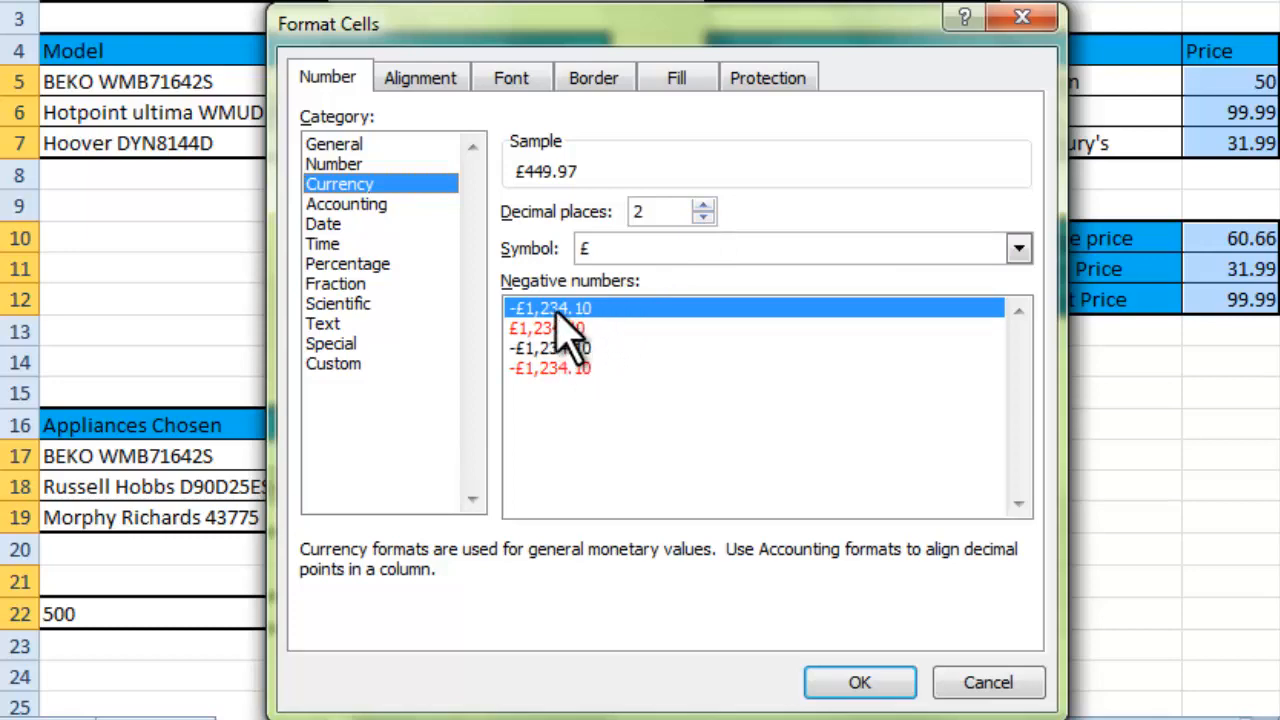
pyautogui.click(960, 680)
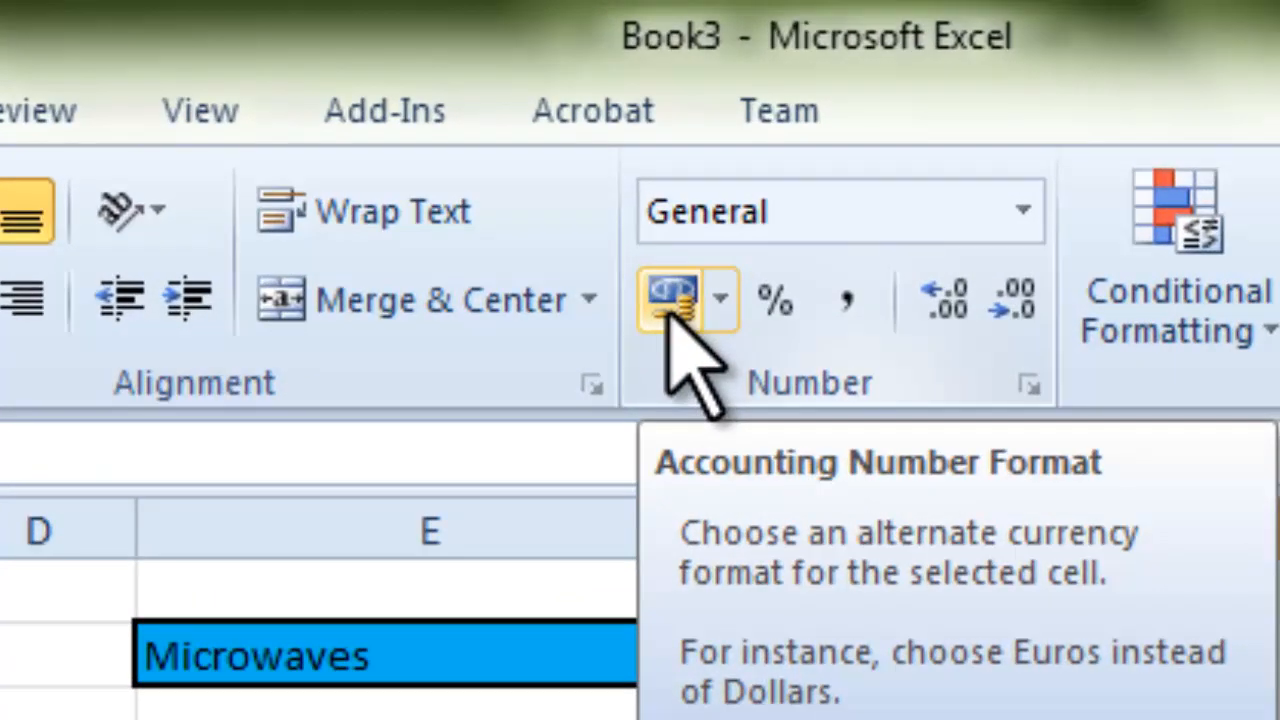
# Apply the Accounting number format with the £ symbol to all the selected price cells.
pyautogui.click(672, 300)
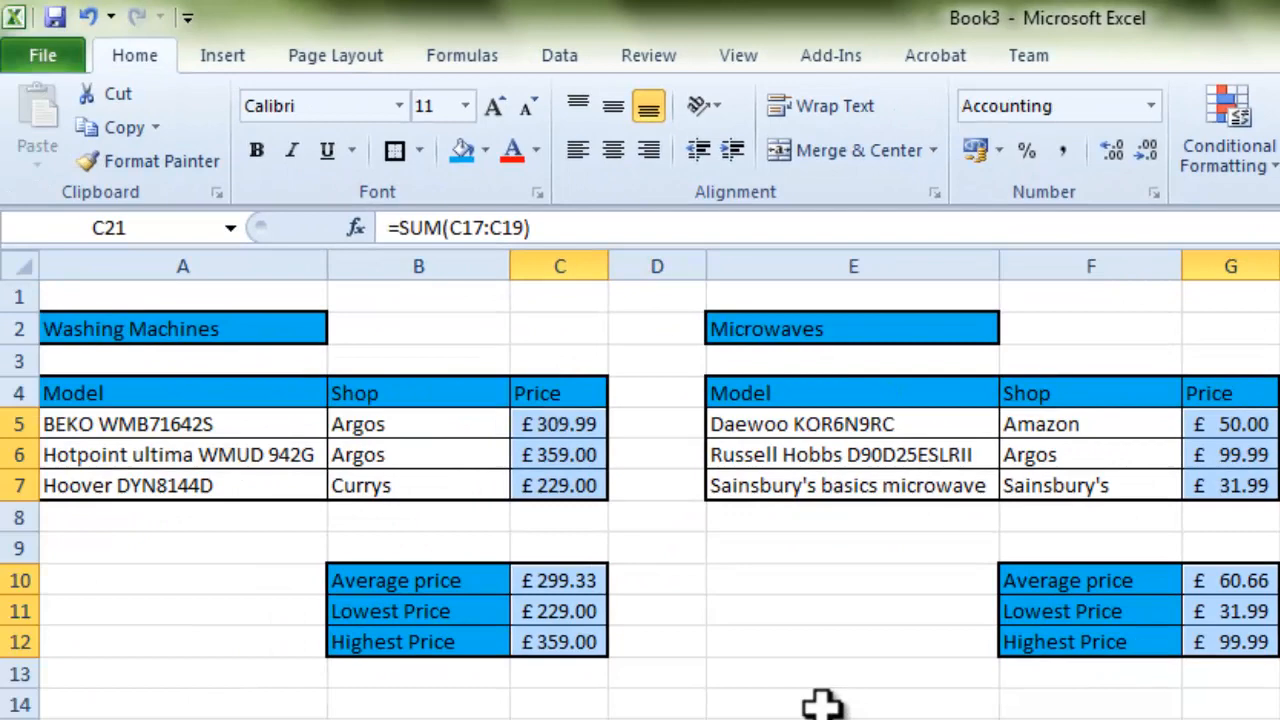
pyautogui.click(822, 705)
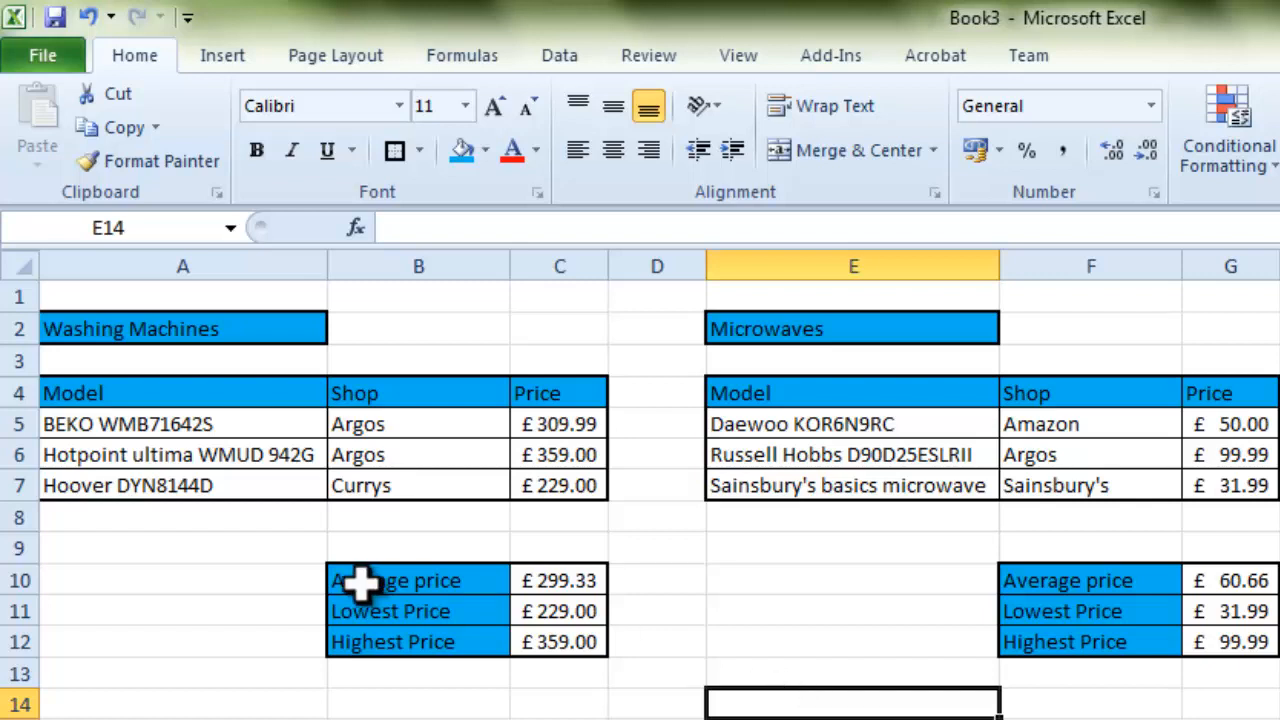
# Make the Washing Machines, Microwaves and Kettles headings in A2, E2 and I2 bold.
pyautogui.click(115, 323)
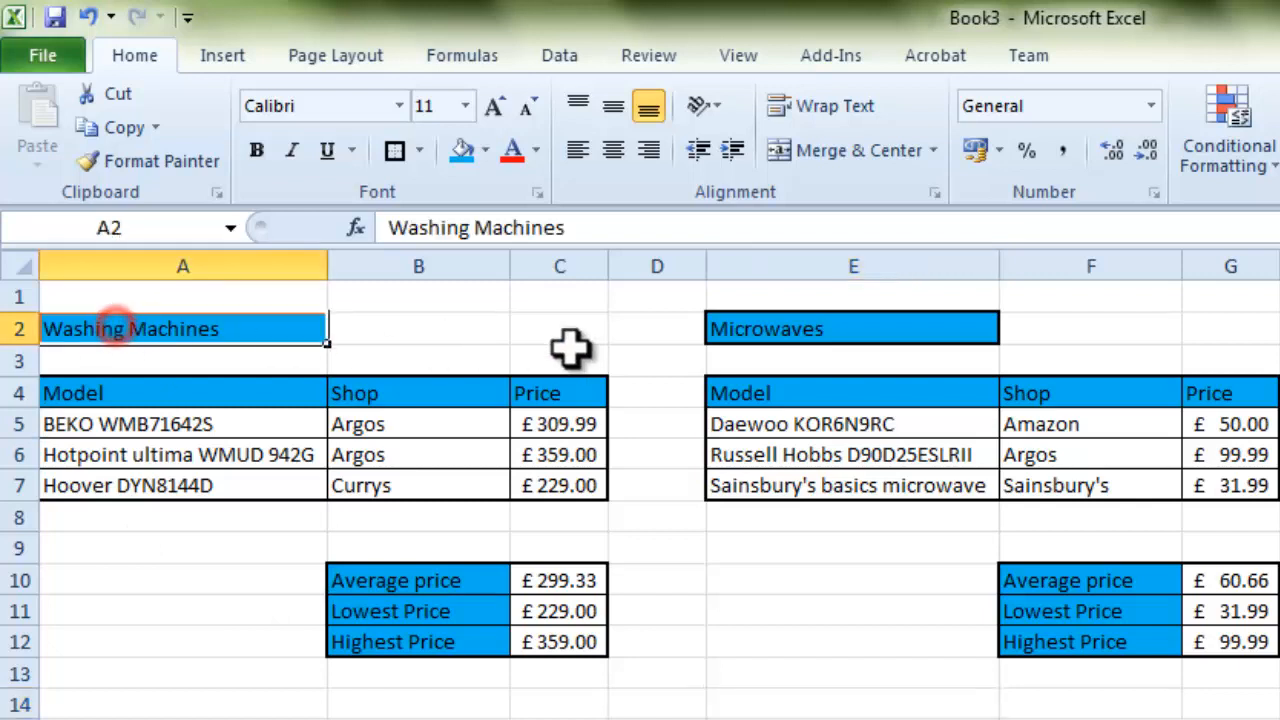
pyautogui.click(780, 327)
pyautogui.click(159, 331)
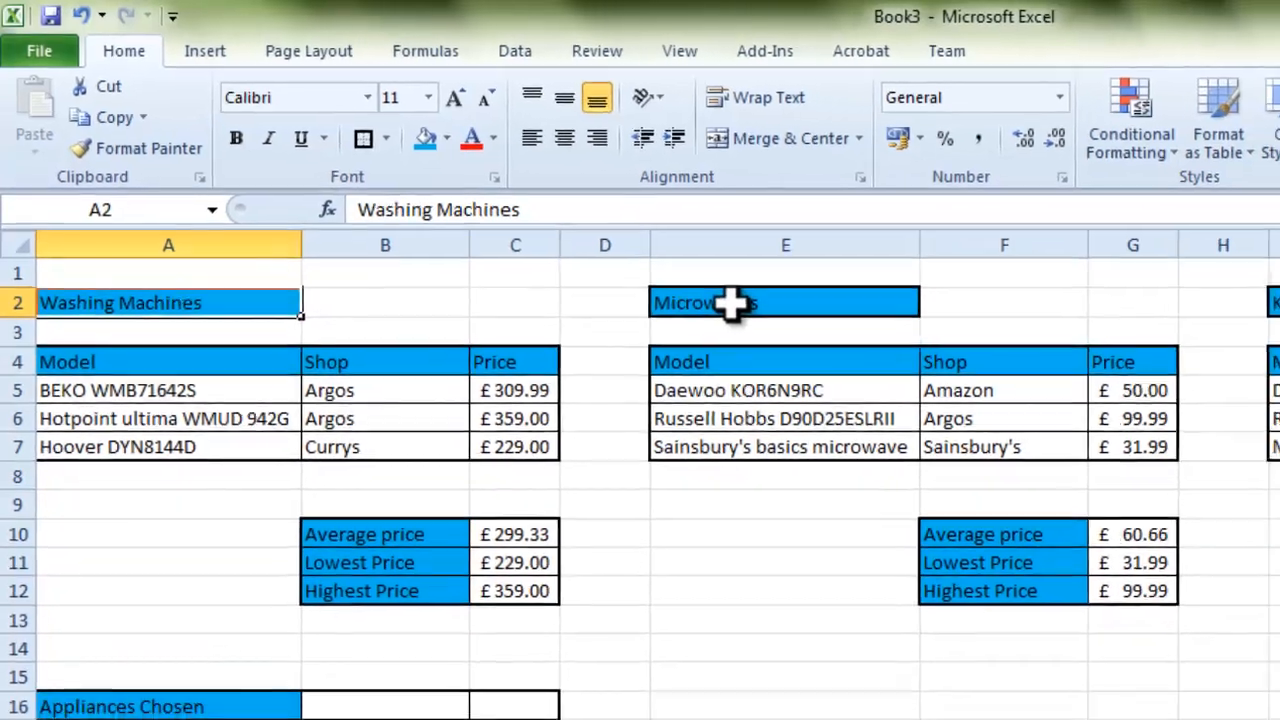
pyautogui.click(785, 330)
pyautogui.click(1145, 245)
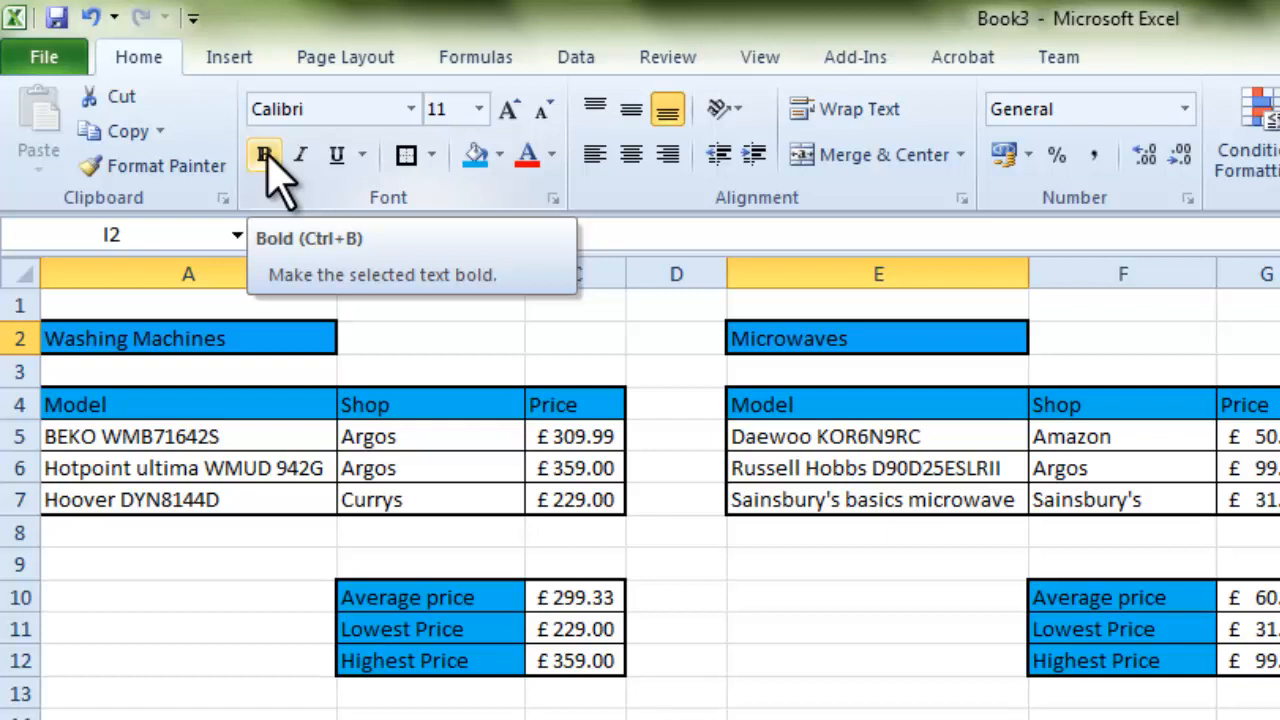
pyautogui.click(265, 155)
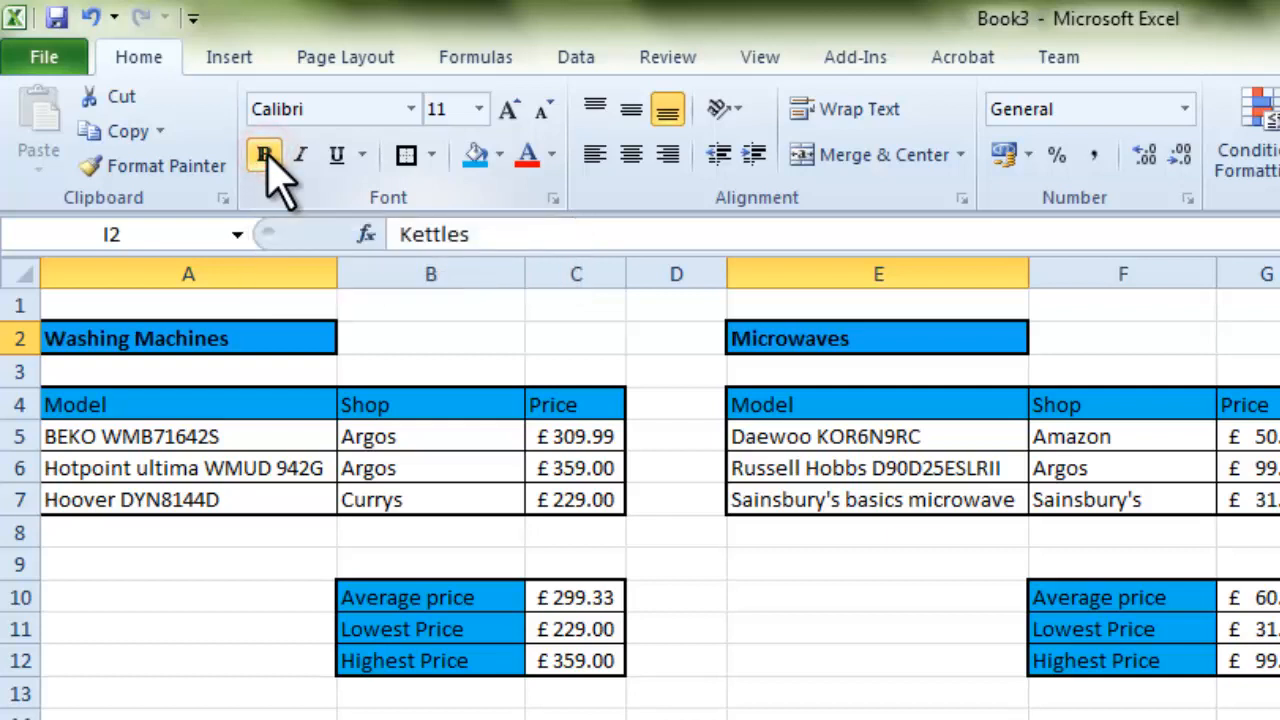
# Set the Washing Machines, Microwaves and Kettles headings in row 2 to font size 14 and centre them.
pyautogui.click(508, 110)
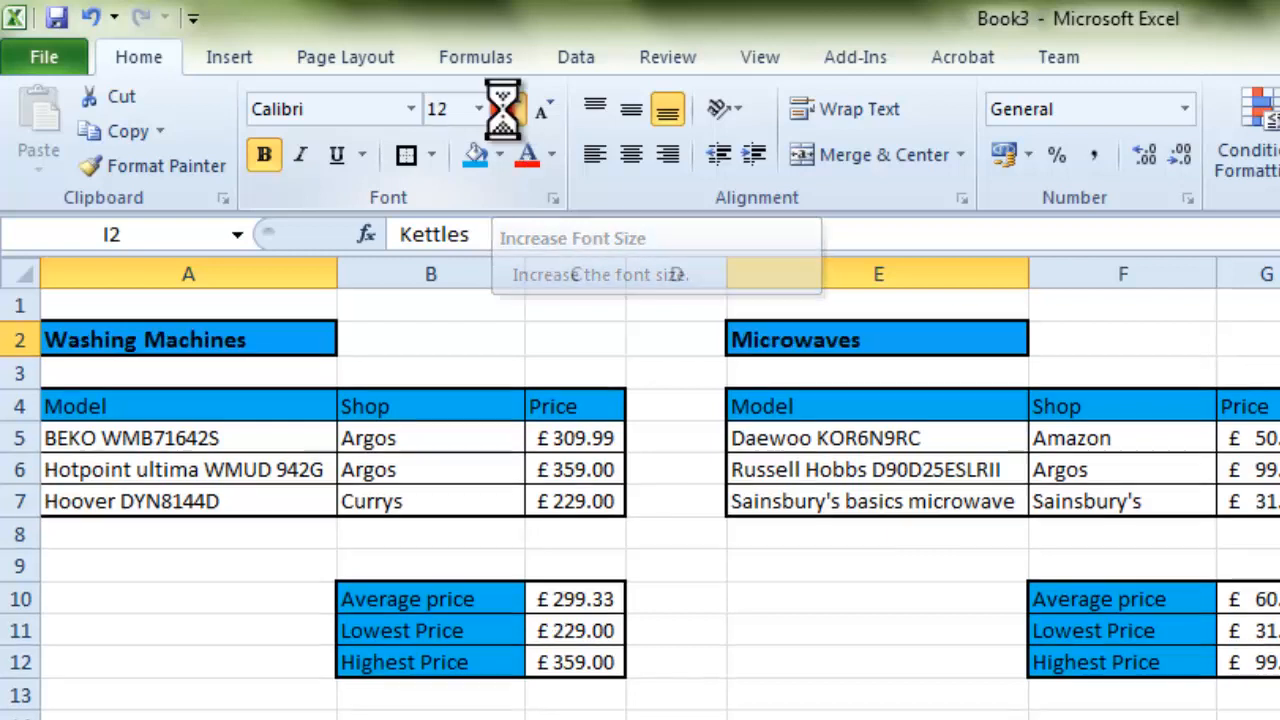
pyautogui.click(508, 110)
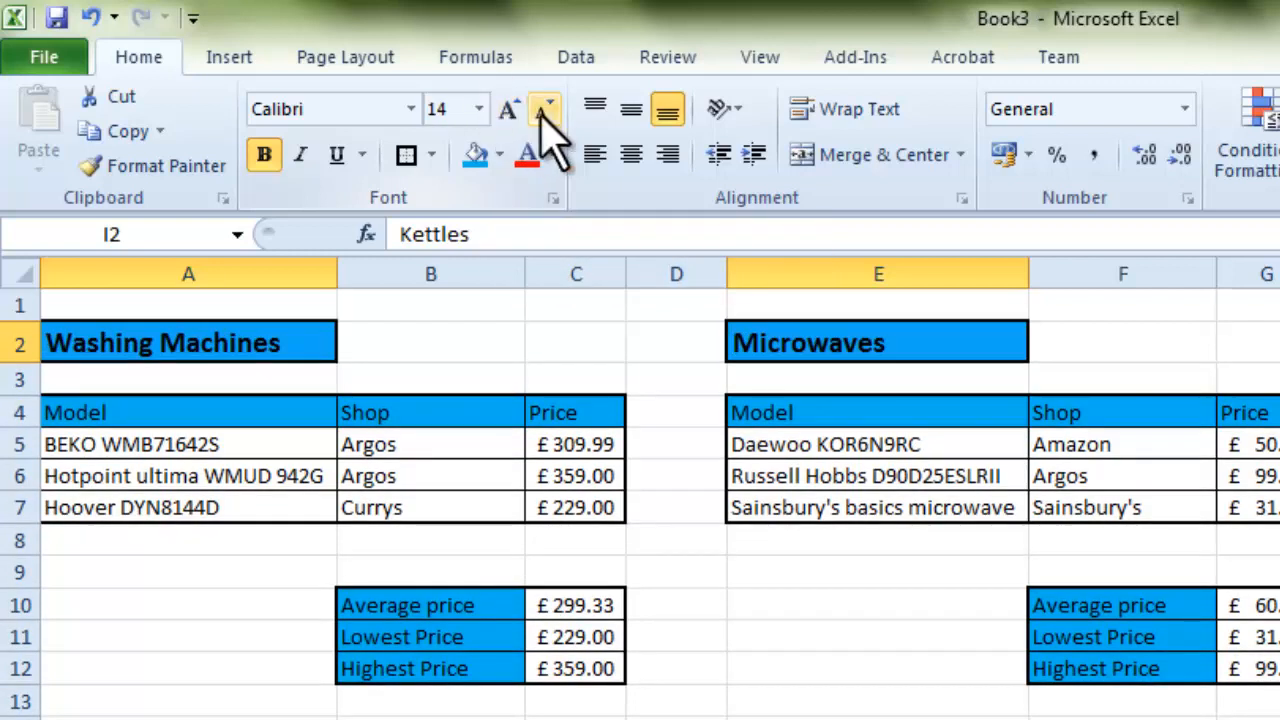
pyautogui.click(632, 158)
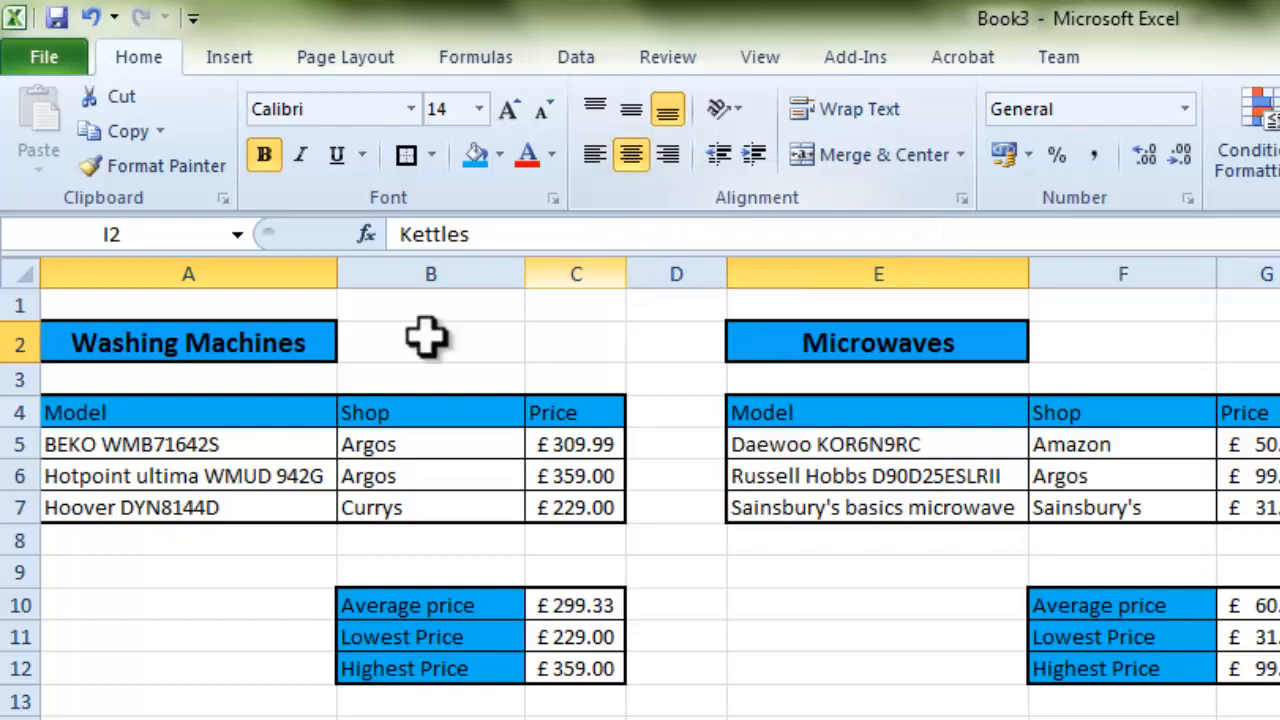
# Make the row 4 column headings, the price summary labels, Appliances Chosen, Total Cost and Money Left bold at font size 12.
pyautogui.moveTo(190, 410); pyautogui.dragTo(580, 423)
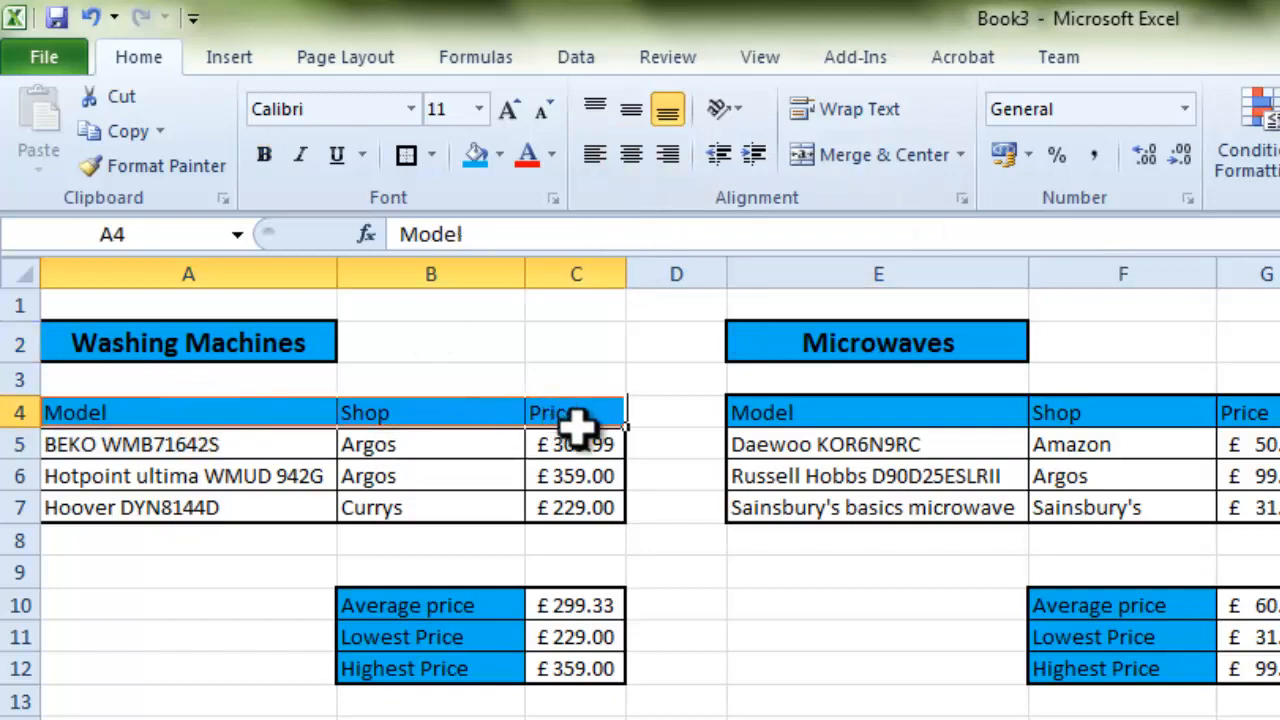
pyautogui.moveTo(890, 408); pyautogui.dragTo(1279, 412)
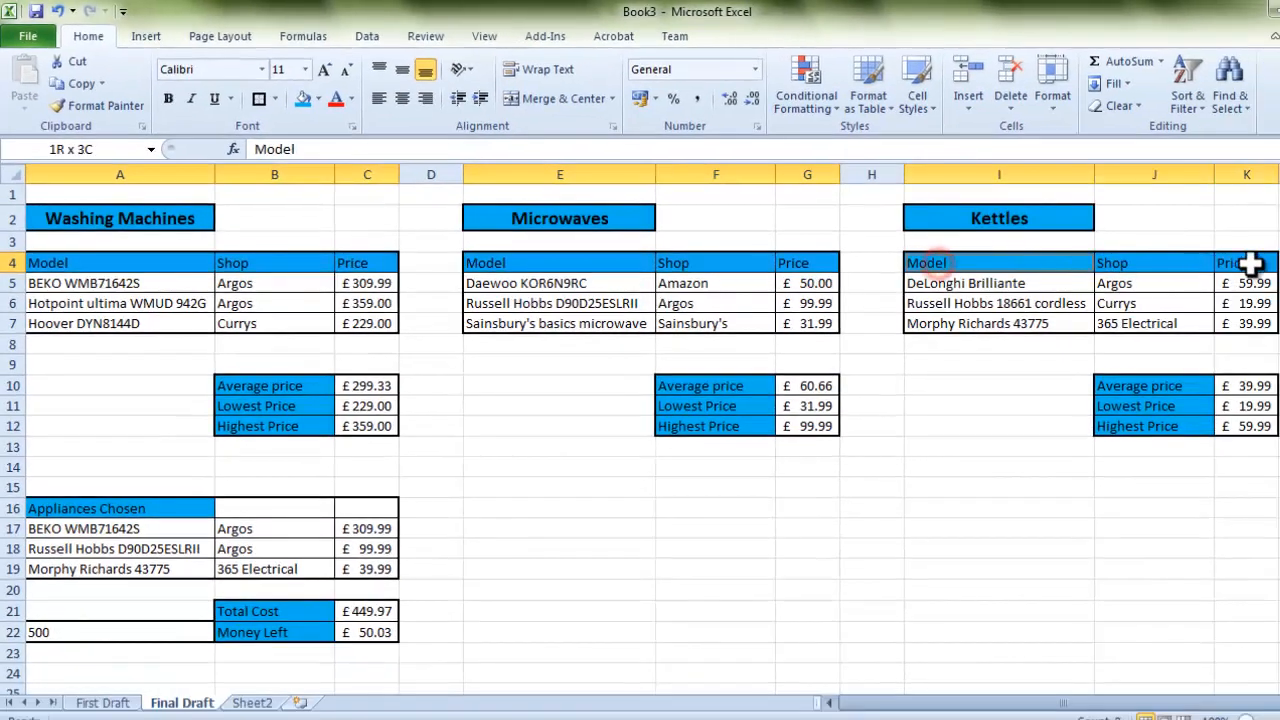
pyautogui.moveTo(1253, 263); pyautogui.dragTo(1253, 263)
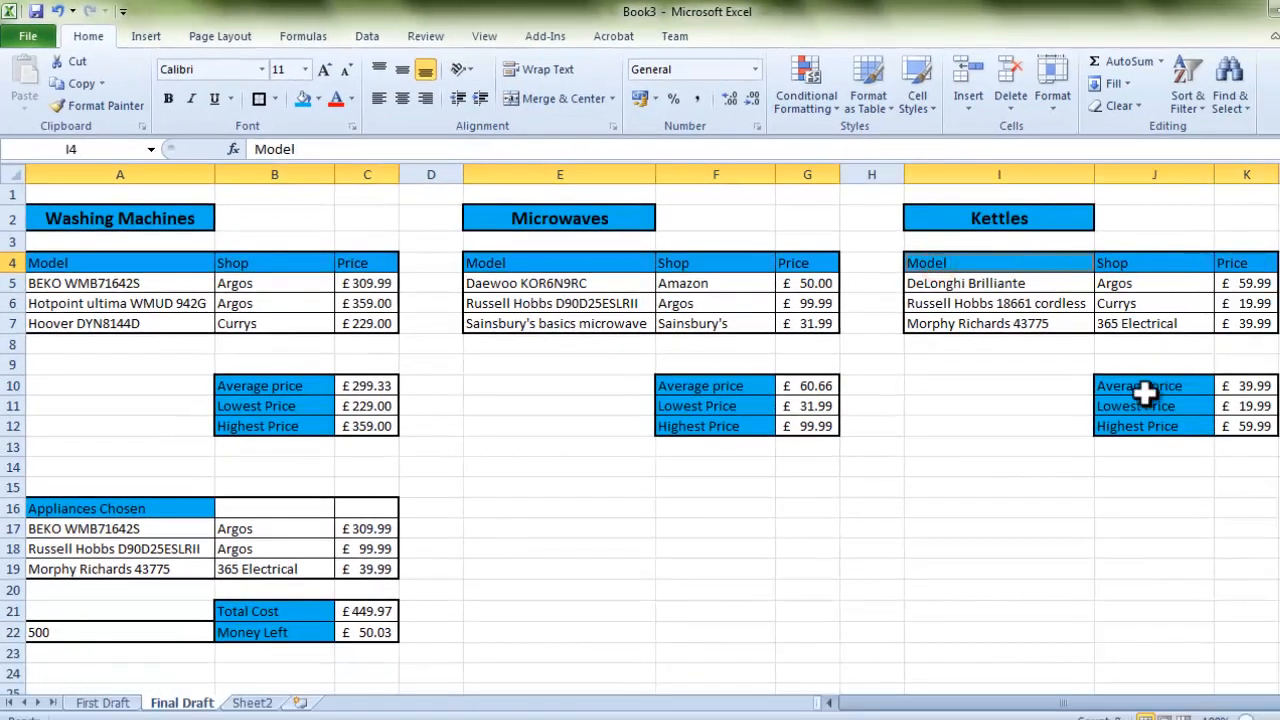
pyautogui.click(1143, 388)
pyautogui.moveTo(735, 381); pyautogui.dragTo(723, 429)
pyautogui.moveTo(229, 397); pyautogui.dragTo(229, 430)
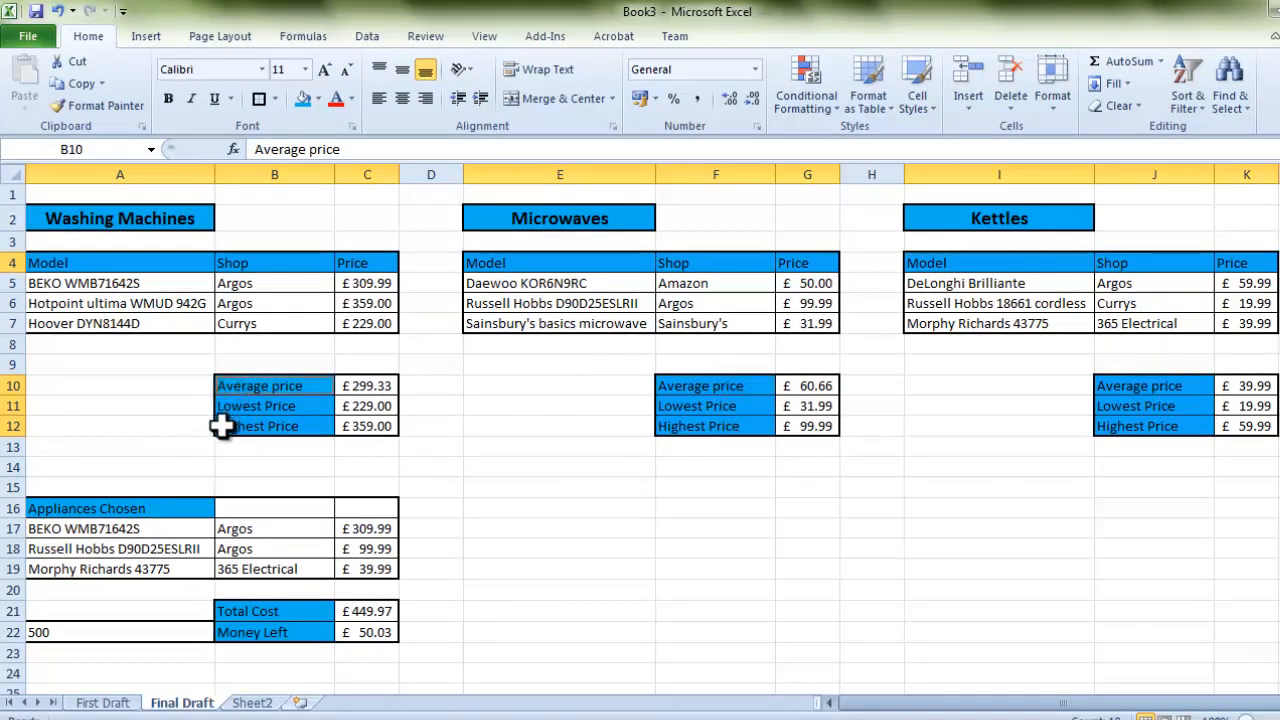
pyautogui.click(126, 508)
pyautogui.moveTo(251, 610)
pyautogui.mouseDown()
pyautogui.moveTo(257, 645)
pyautogui.moveTo(260, 632)
pyautogui.mouseUp()
pyautogui.click(168, 98)
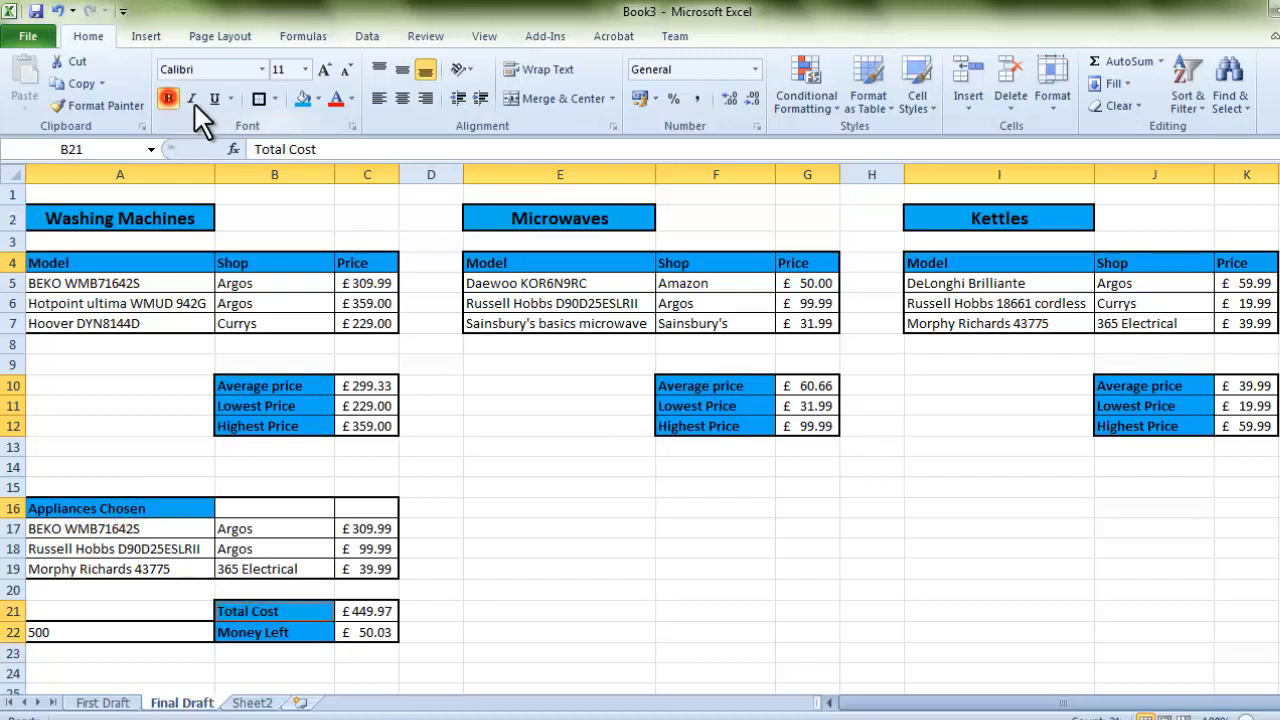
pyautogui.click(324, 72)
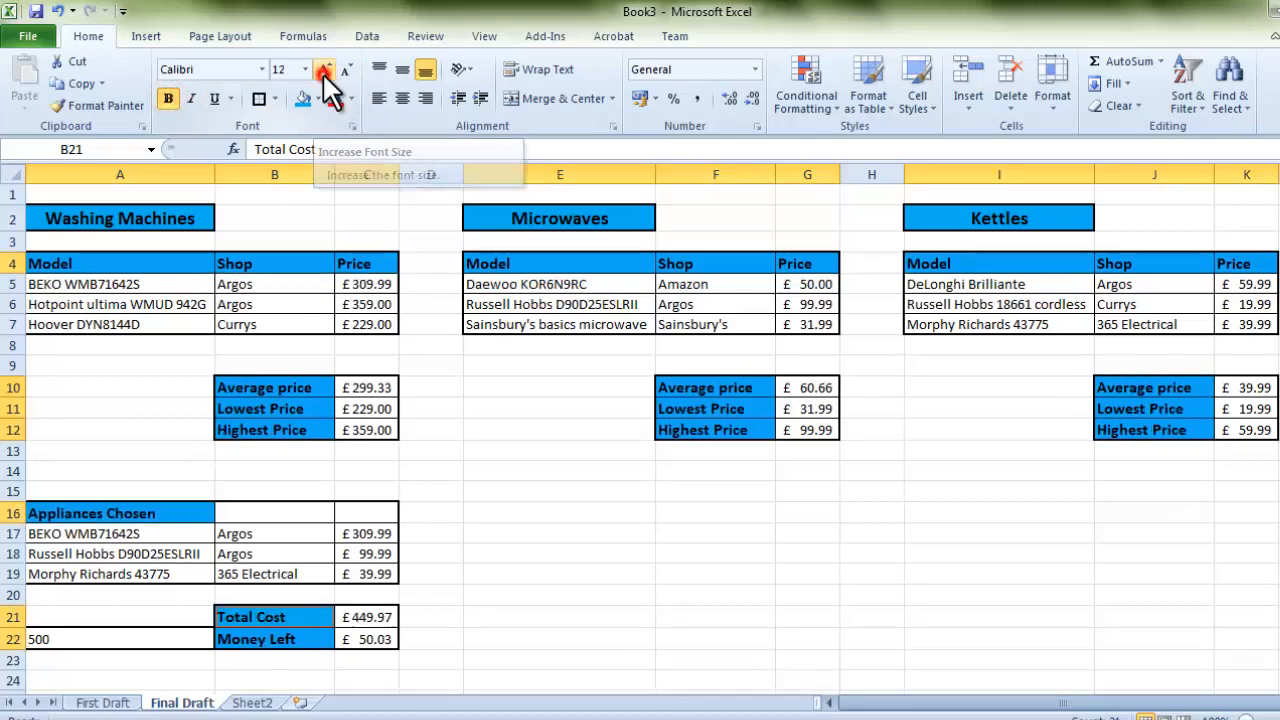
pyautogui.click(532, 426)
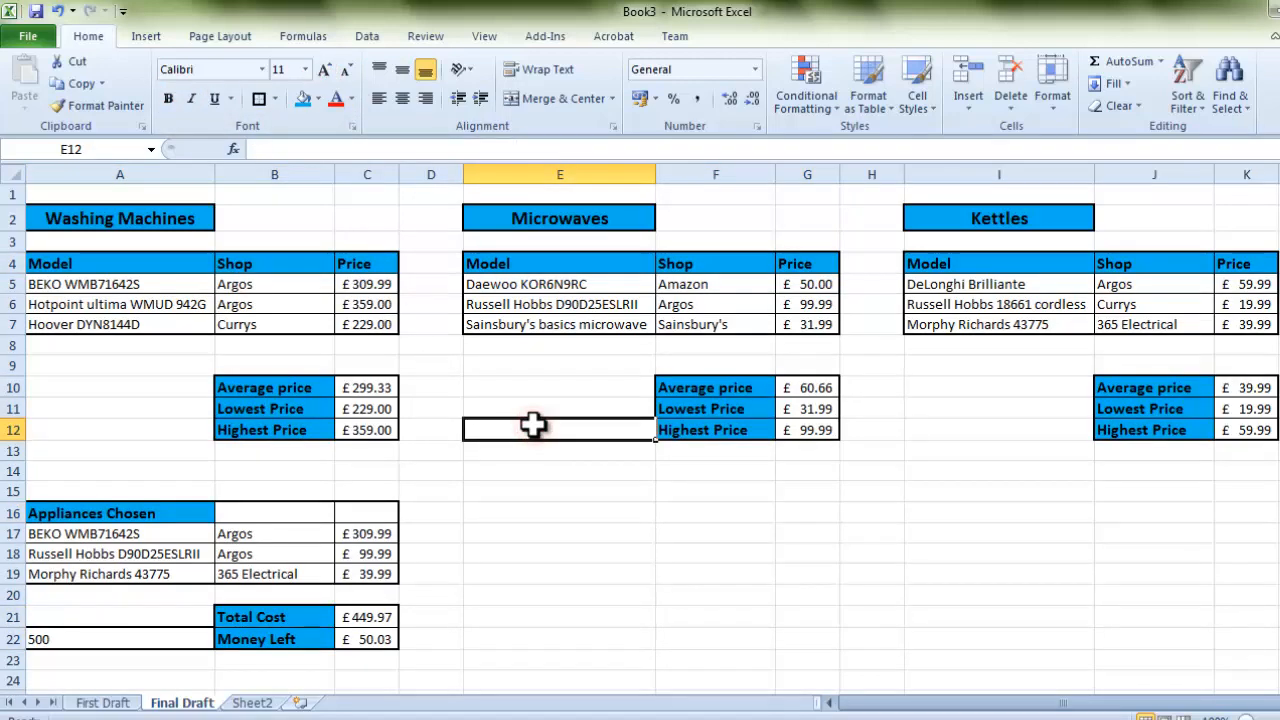
# Centre the Model, Shop and Price column headings in row 4 of all three appliance tables.
pyautogui.moveTo(125, 263); pyautogui.dragTo(353, 266)
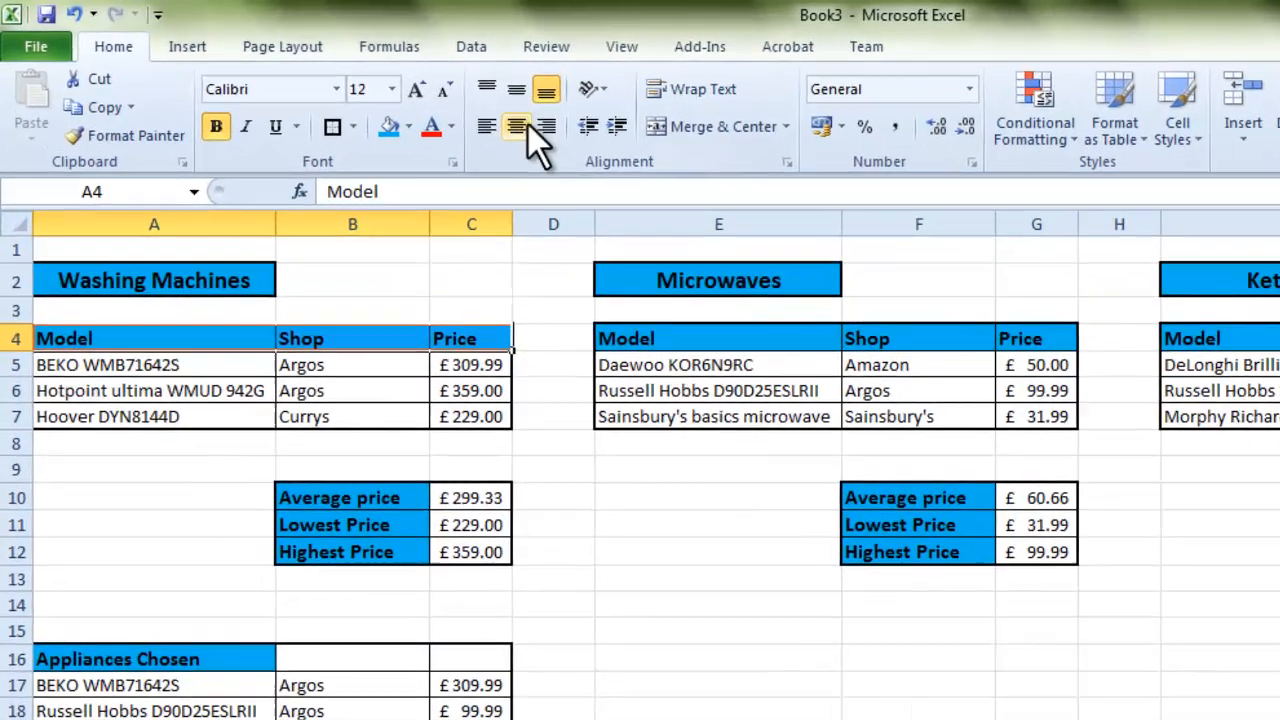
pyautogui.click(401, 98)
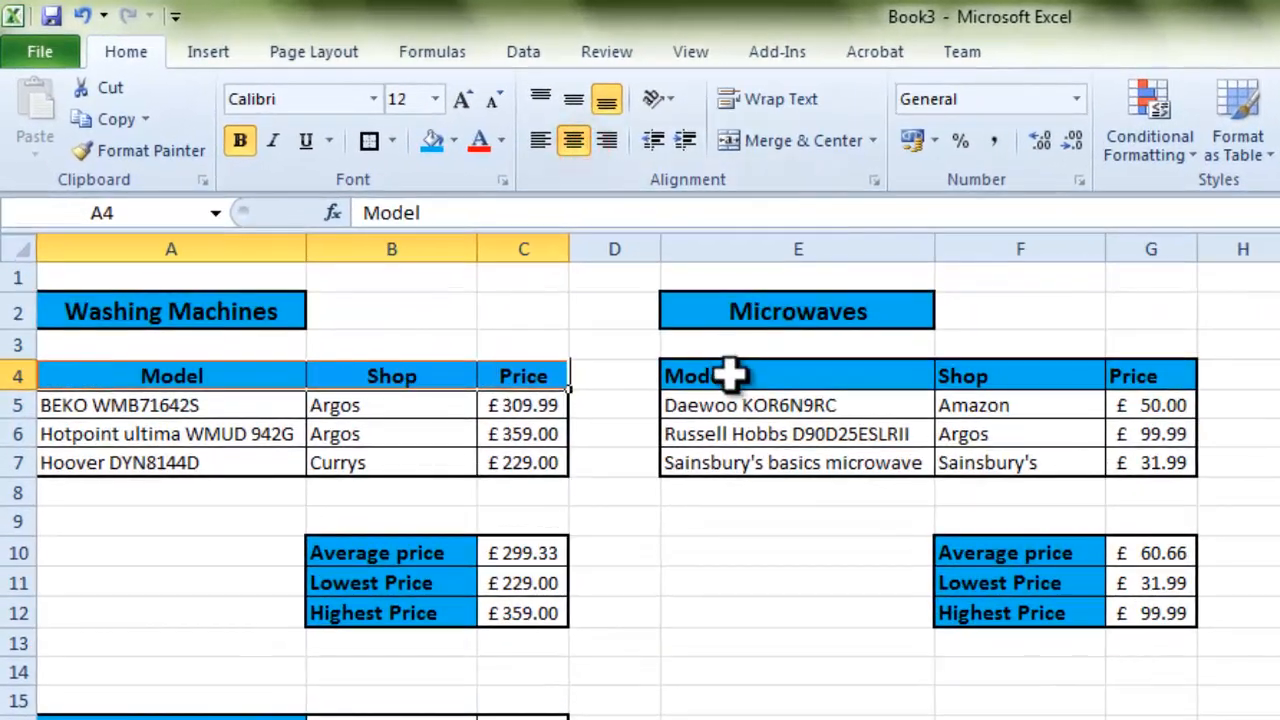
pyautogui.moveTo(730, 375); pyautogui.dragTo(1130, 372)
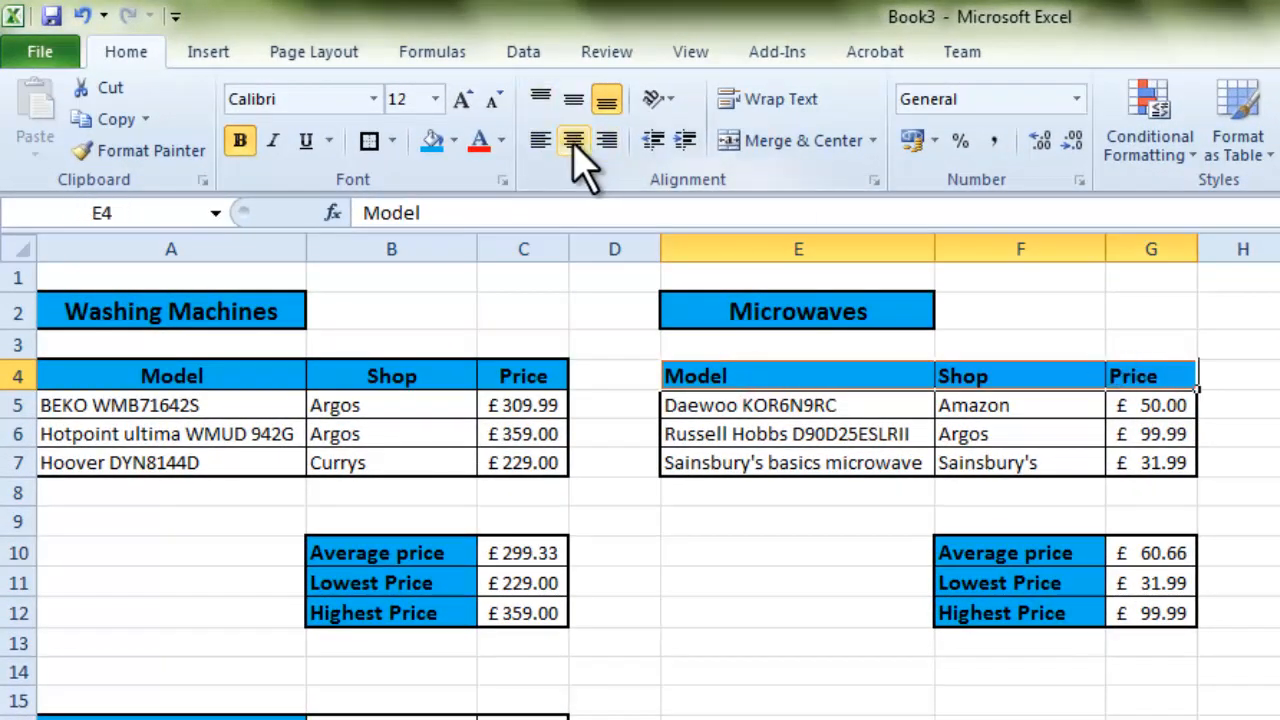
pyautogui.click(575, 140)
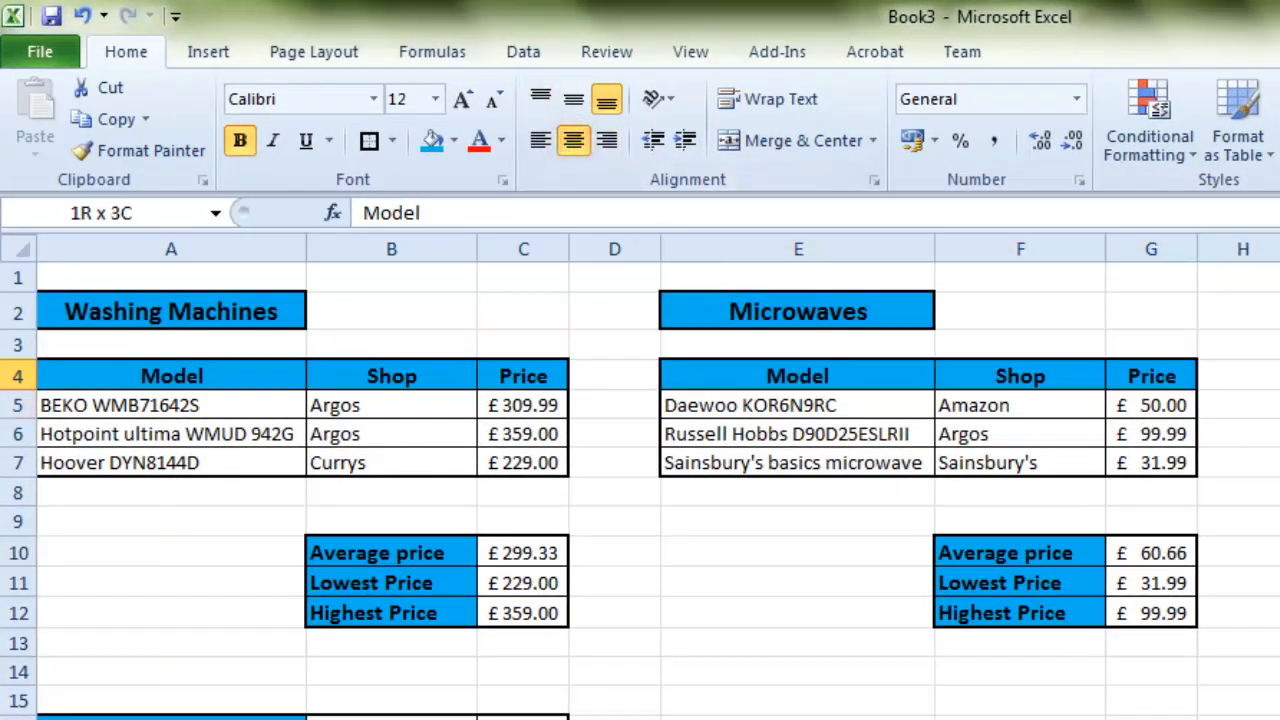
pyautogui.click(575, 140)
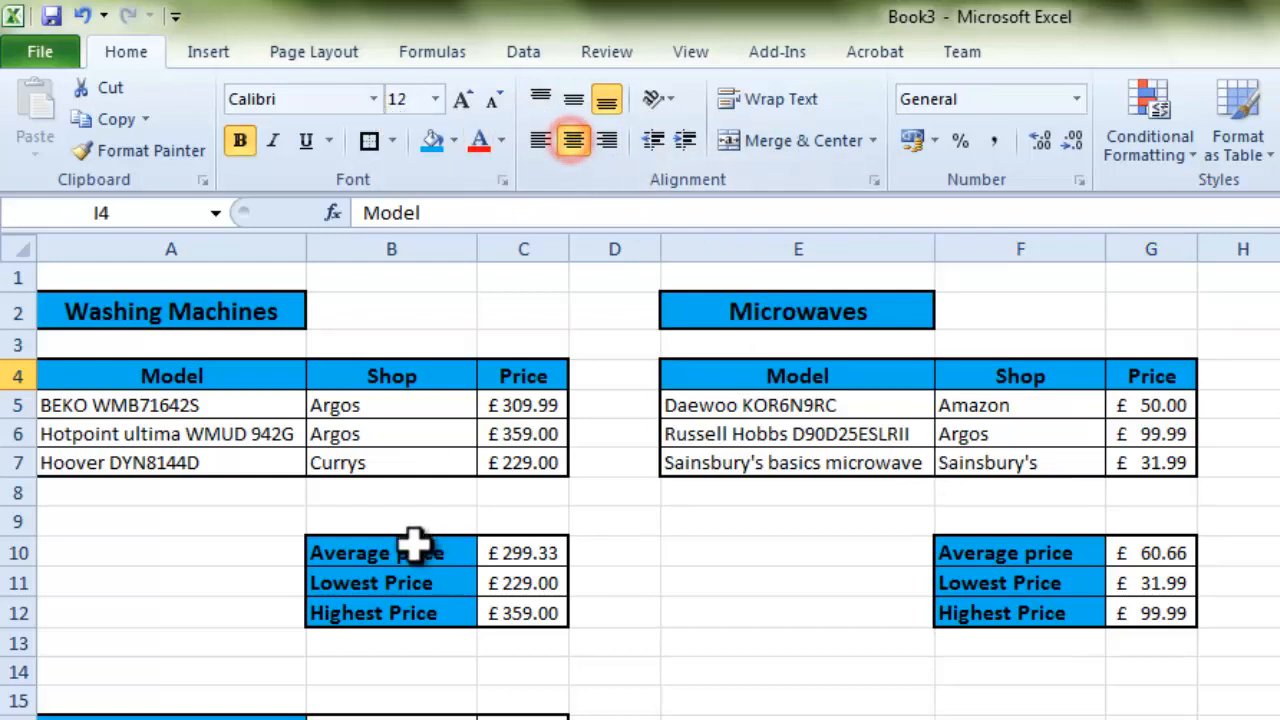
# Centre the Average price, Lowest Price and Highest Price labels in B10:B12, F10:F12 and J10:J12.
pyautogui.moveTo(415, 543); pyautogui.dragTo(380, 613)
pyautogui.keyDown('ctrl'); pyautogui.moveTo(1002, 550); pyautogui.dragTo(1008, 613); pyautogui.keyUp('ctrl')
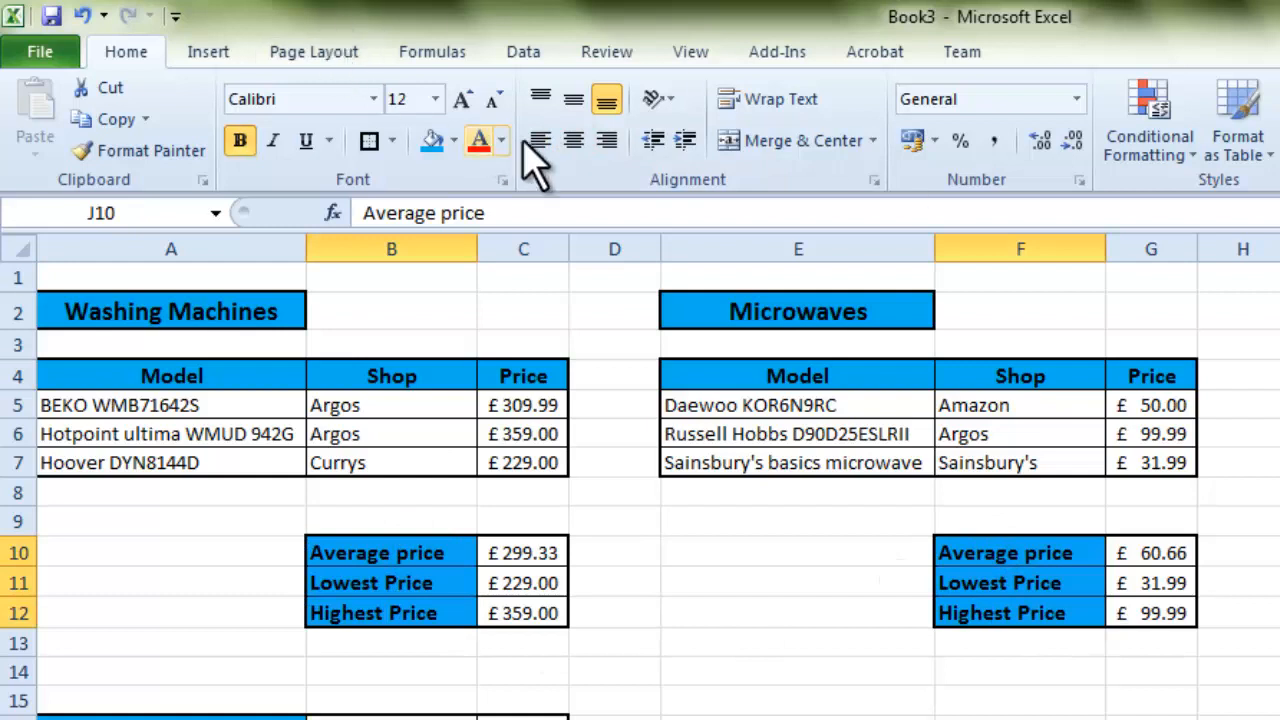
pyautogui.click(573, 140)
pyautogui.click(798, 719)
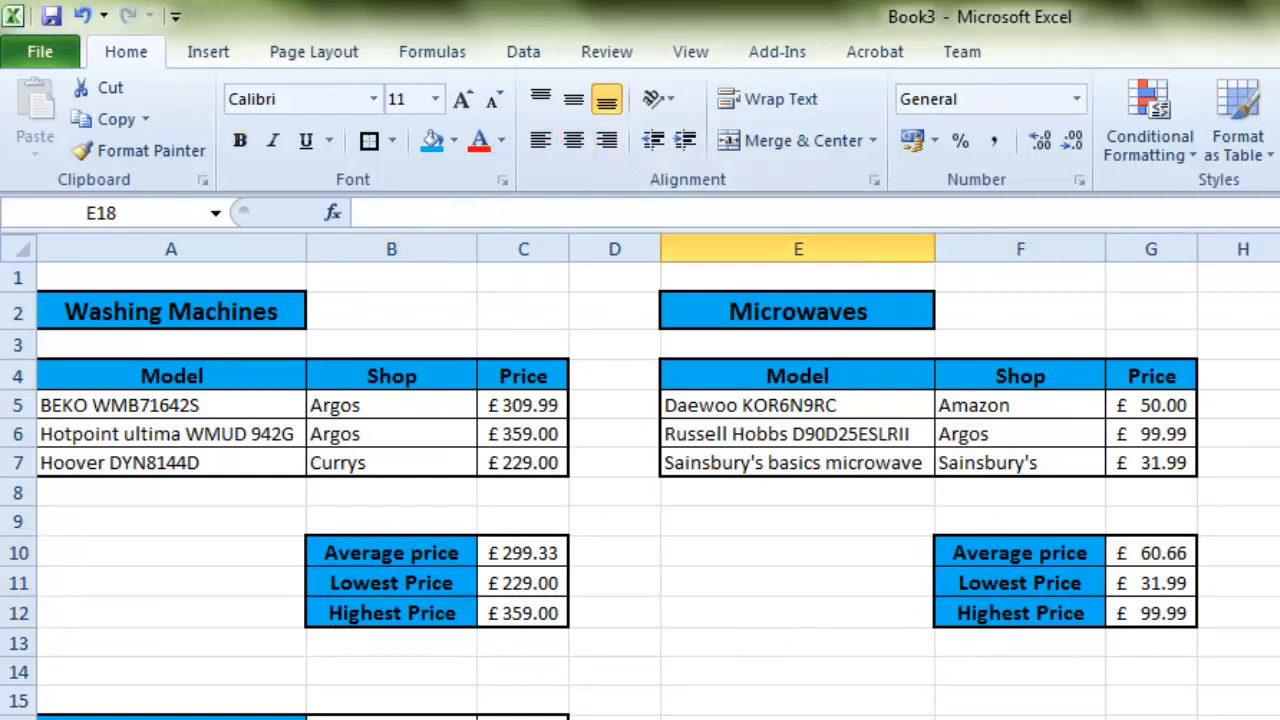
# Centre the Total Cost and Money Left labels in B21:B22 and the Appliances Chosen heading in A16.
pyautogui.click(391, 719)
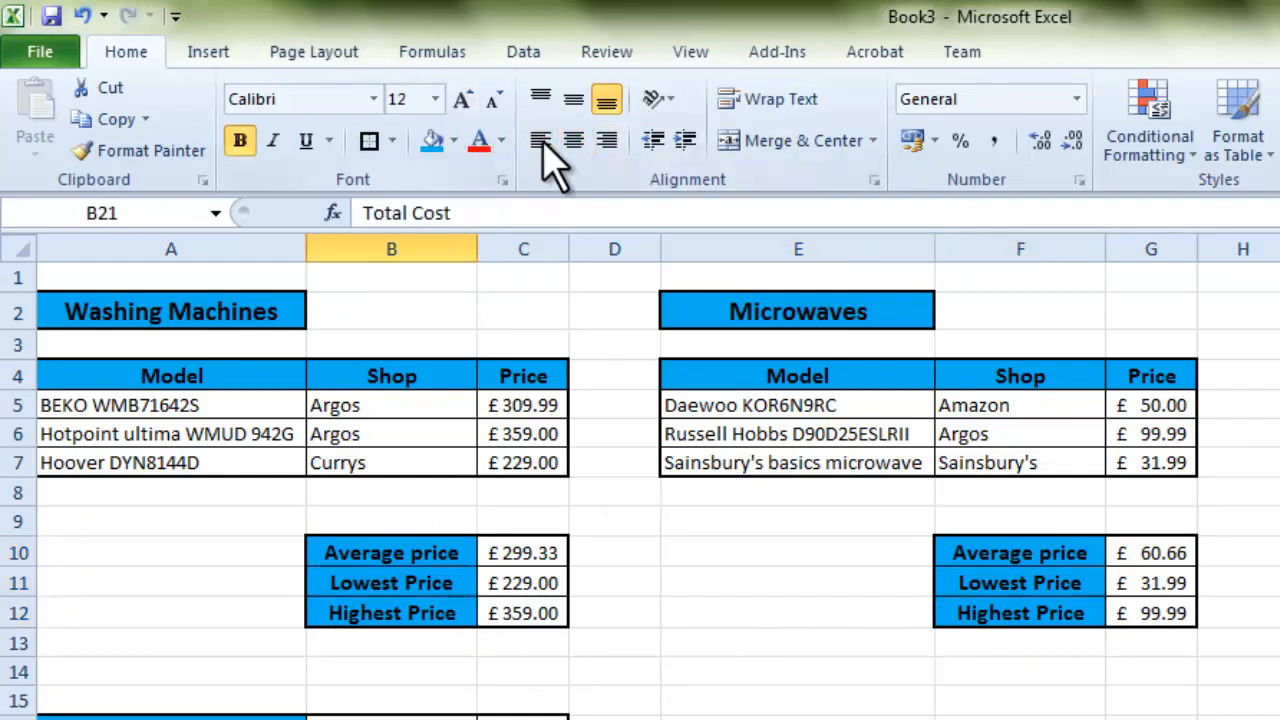
pyautogui.click(573, 140)
pyautogui.click(798, 719)
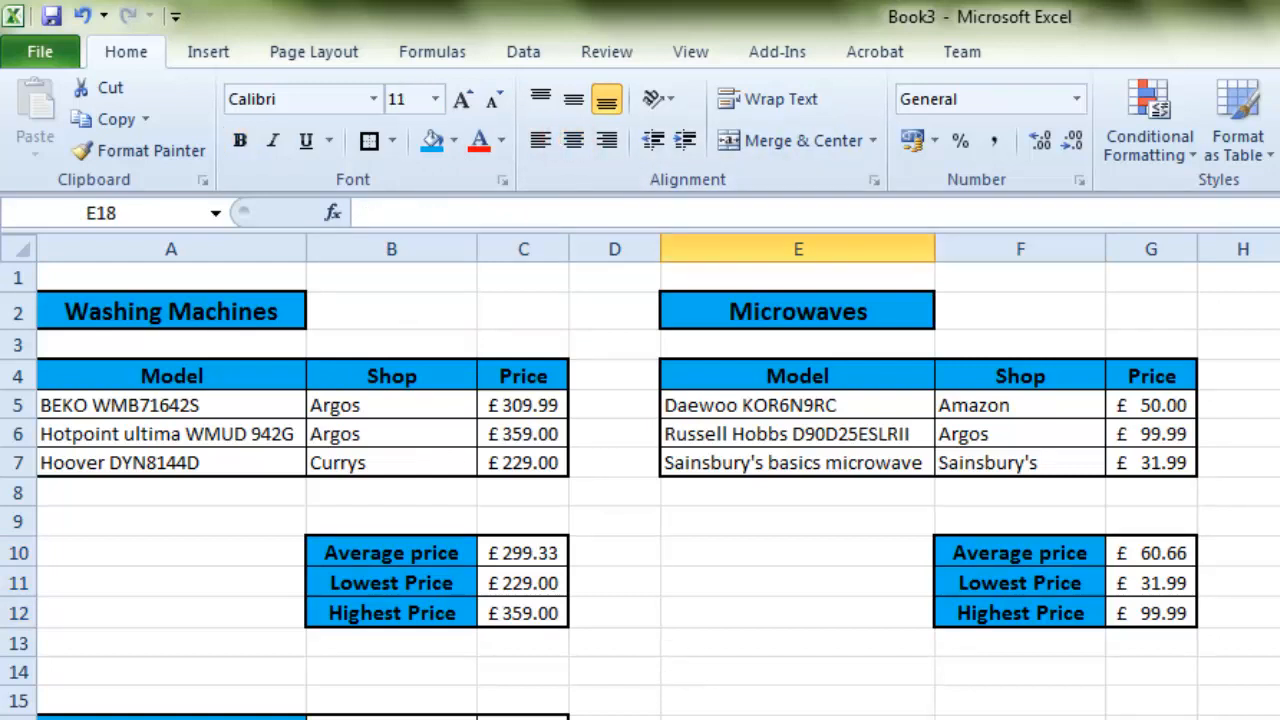
pyautogui.click(266, 719)
pyautogui.click(573, 140)
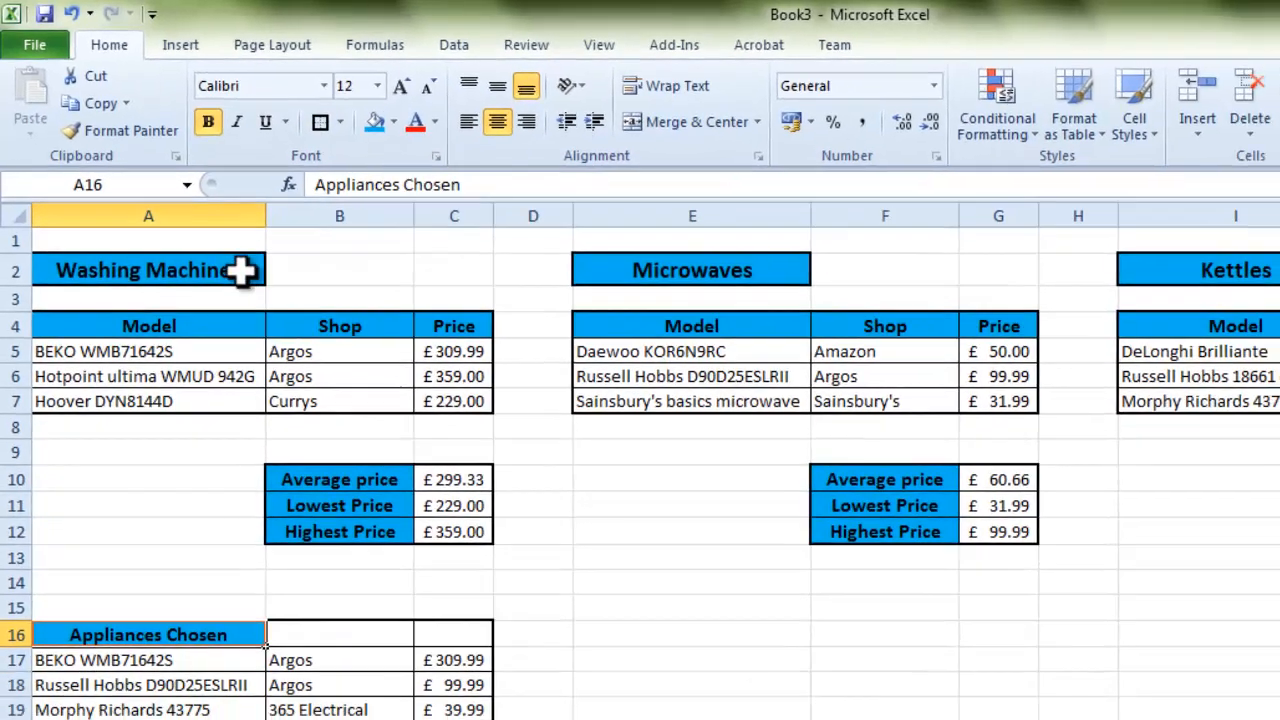
pyautogui.click(285, 311)
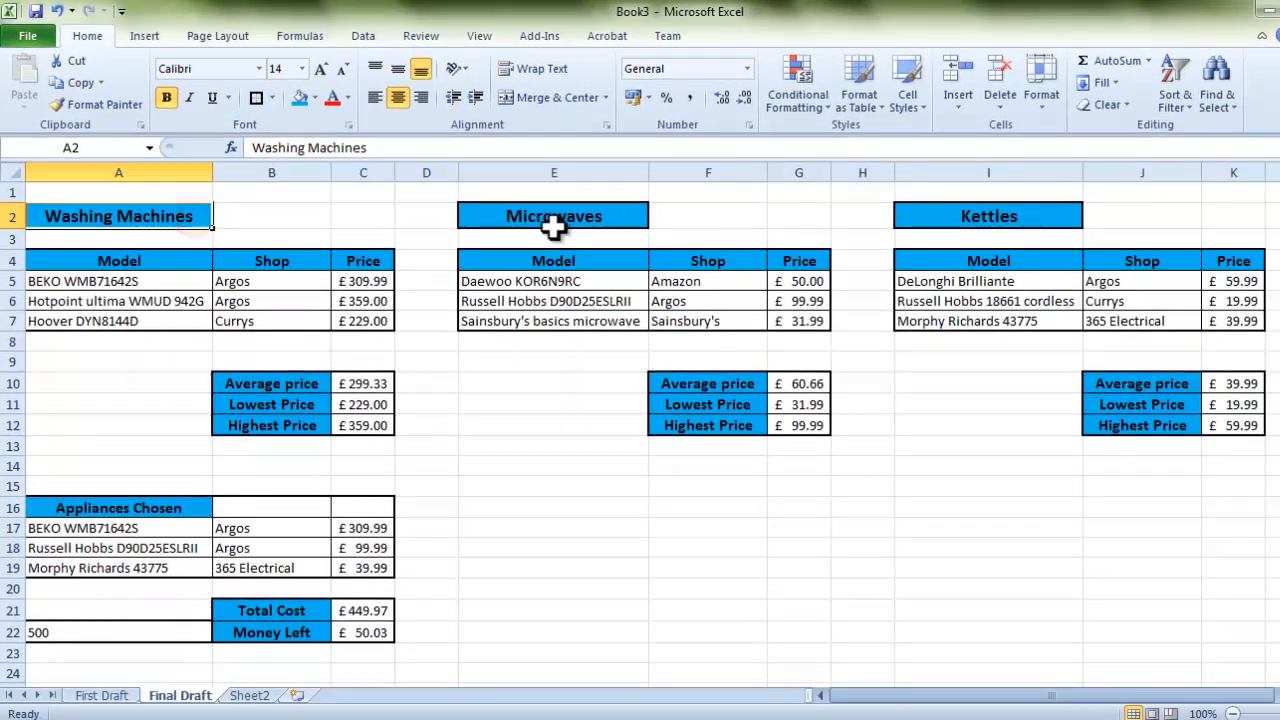
pyautogui.click(553, 226)
pyautogui.click(917, 226)
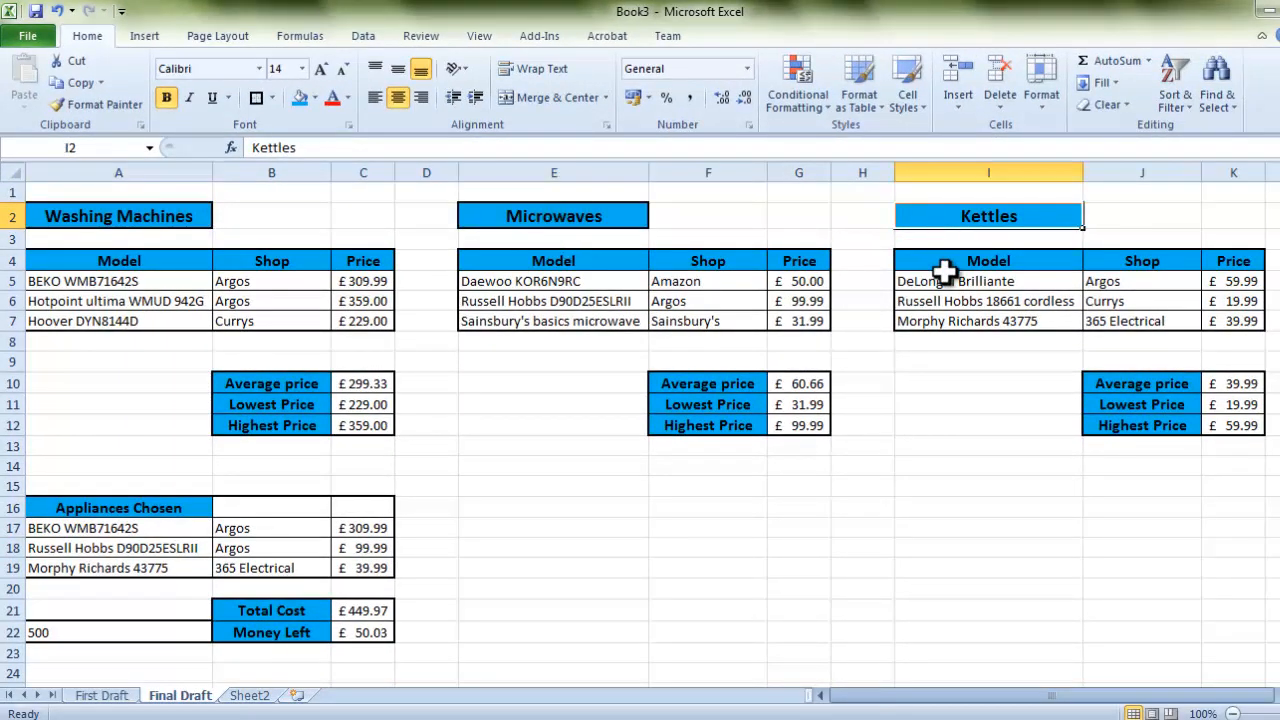
pyautogui.click(120, 259)
pyautogui.click(124, 212)
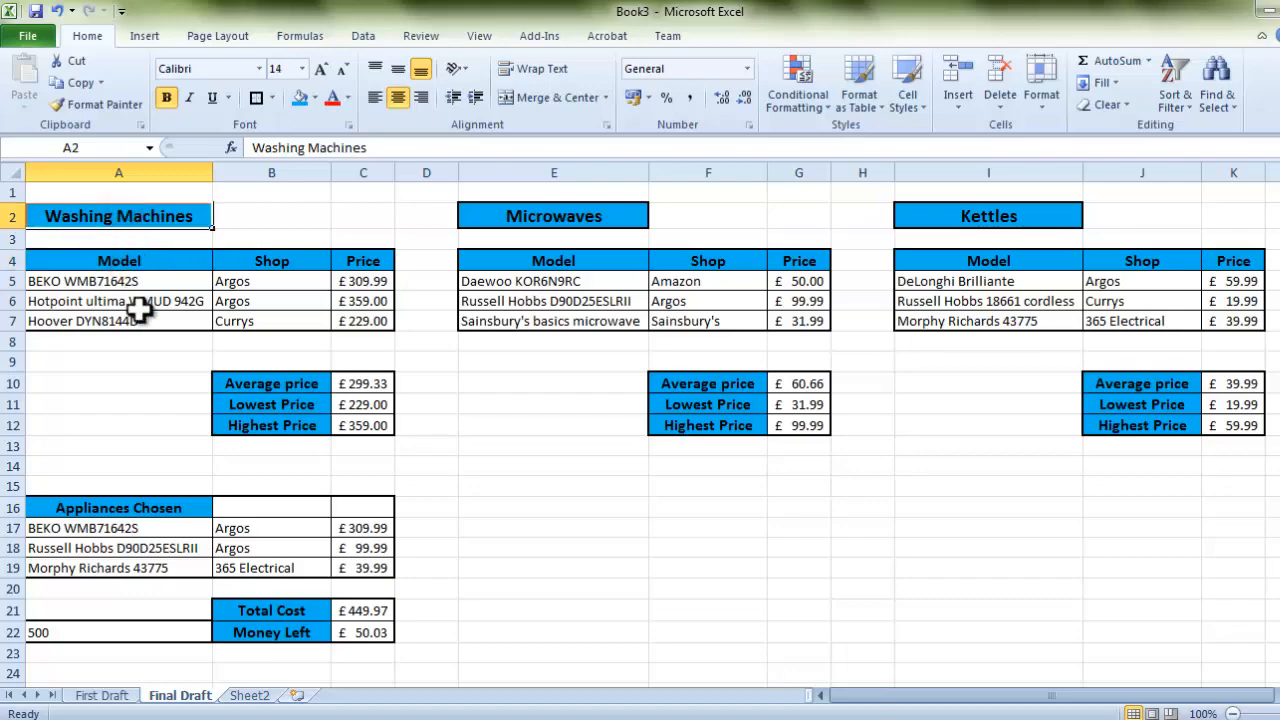
pyautogui.moveTo(112, 282); pyautogui.dragTo(120, 321)
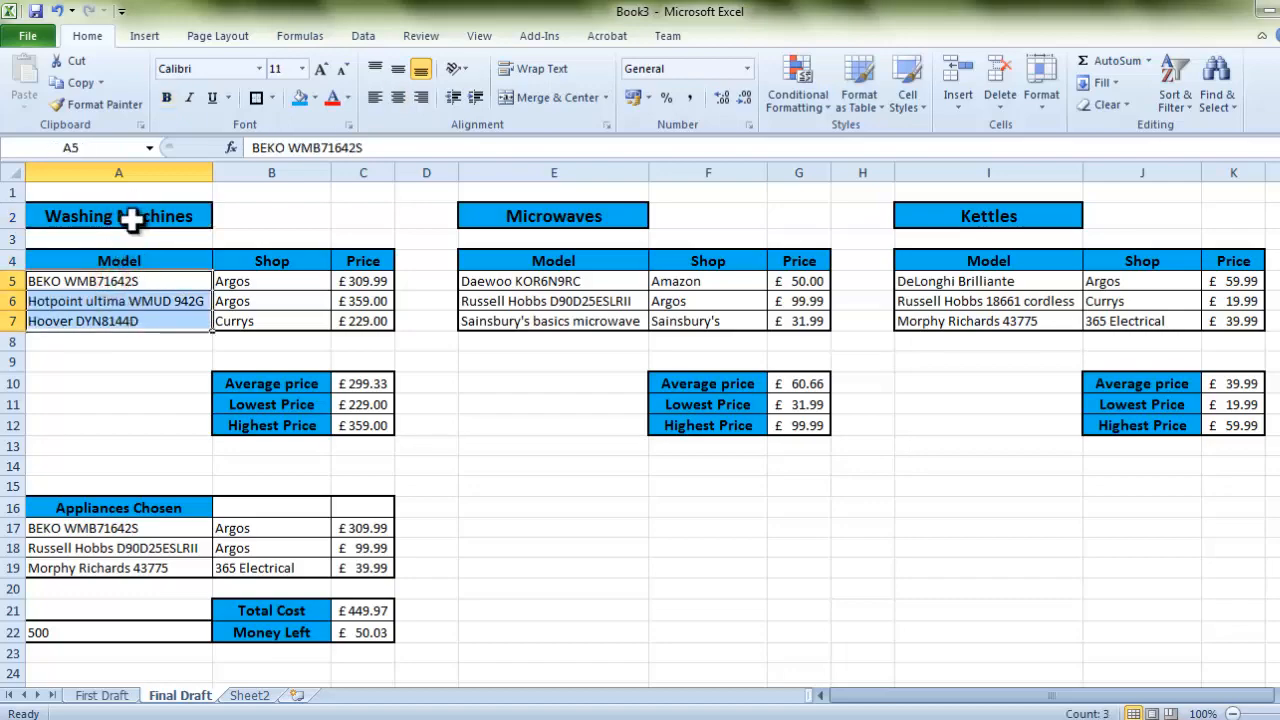
# Try underline and italic formatting on the Washing Machines heading in A2 and remove both again.
pyautogui.click(129, 218)
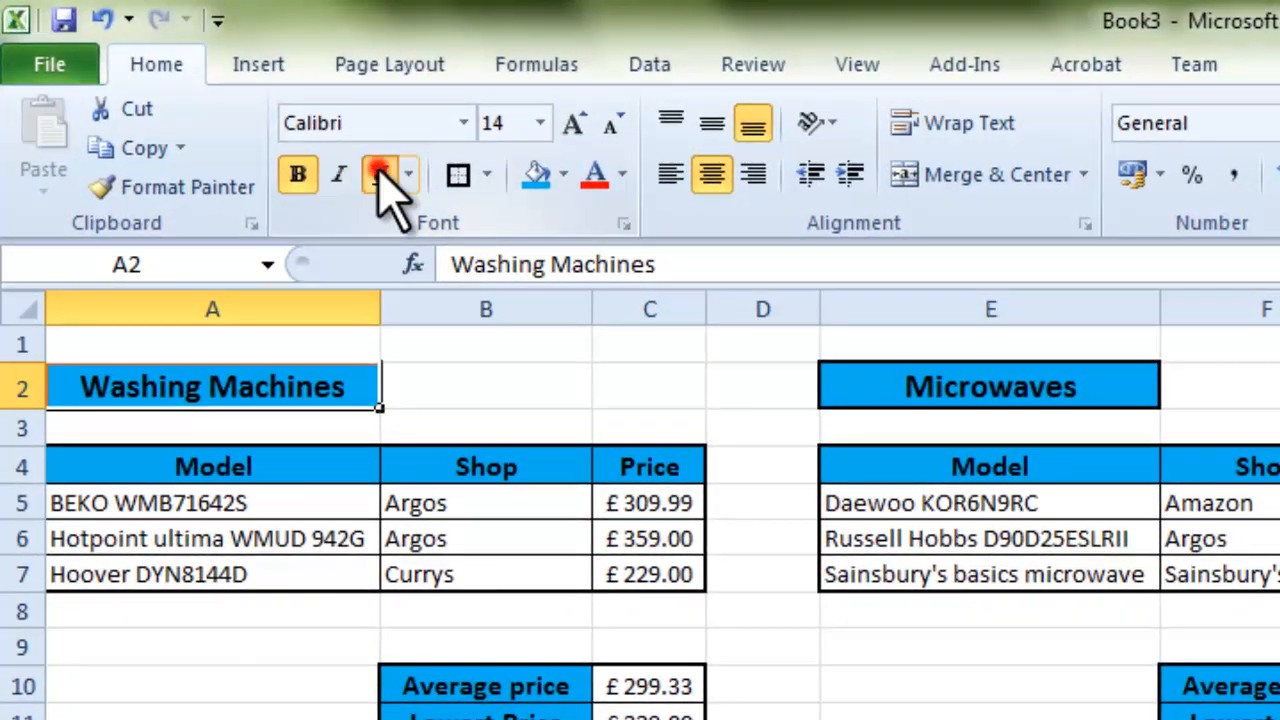
pyautogui.click(340, 157)
pyautogui.click(342, 173)
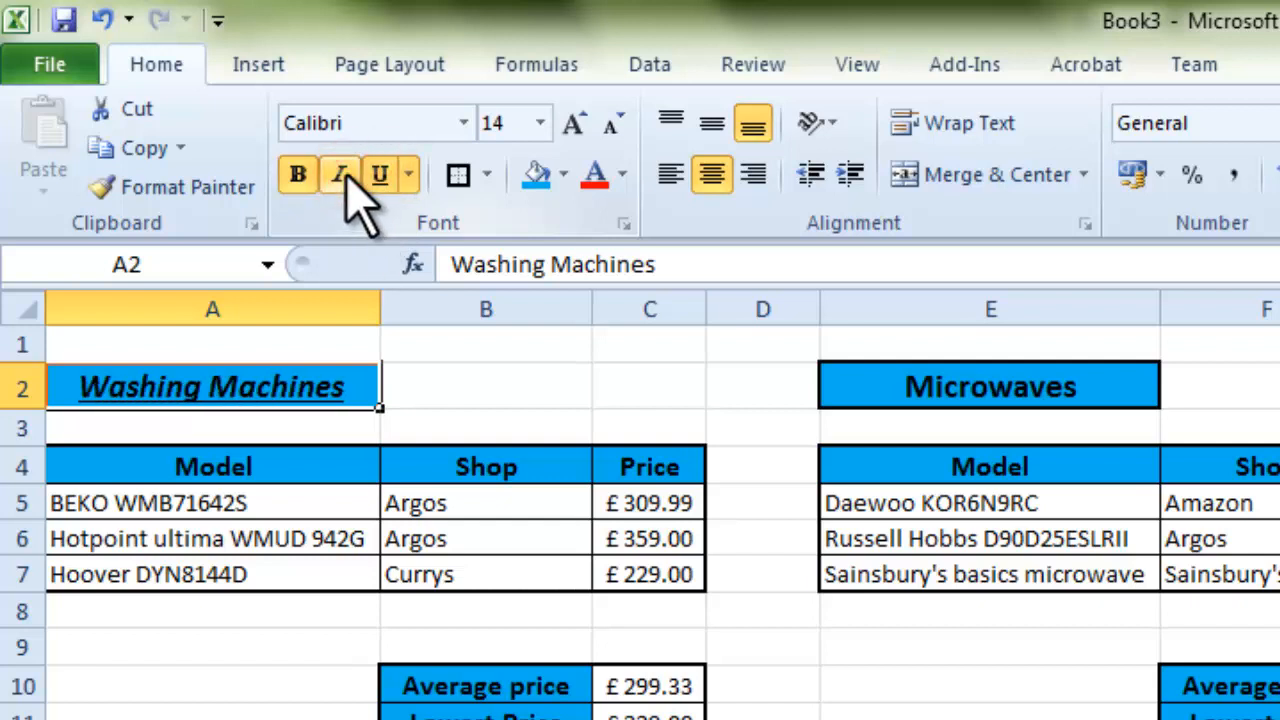
pyautogui.click(343, 173)
pyautogui.click(376, 176)
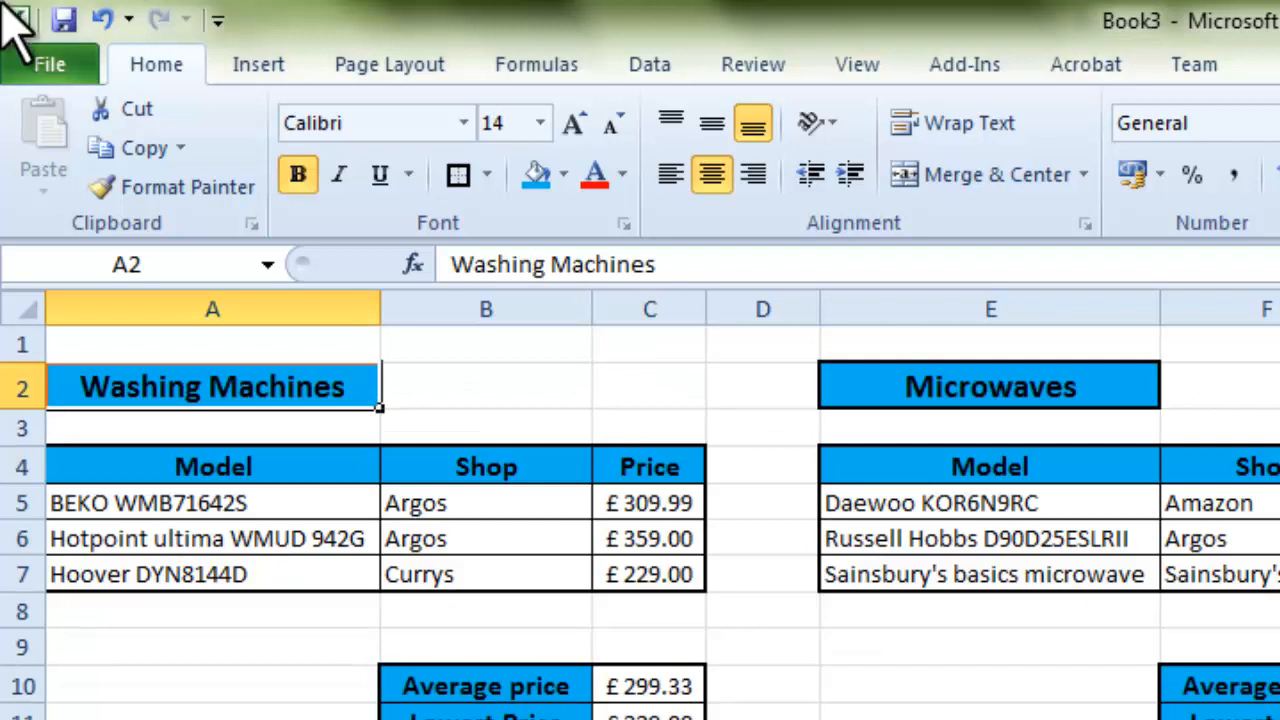
# Insert a WordArt object in the Fill - Tan, Text 2, Outline - Background 2 style.
pyautogui.click(260, 64)
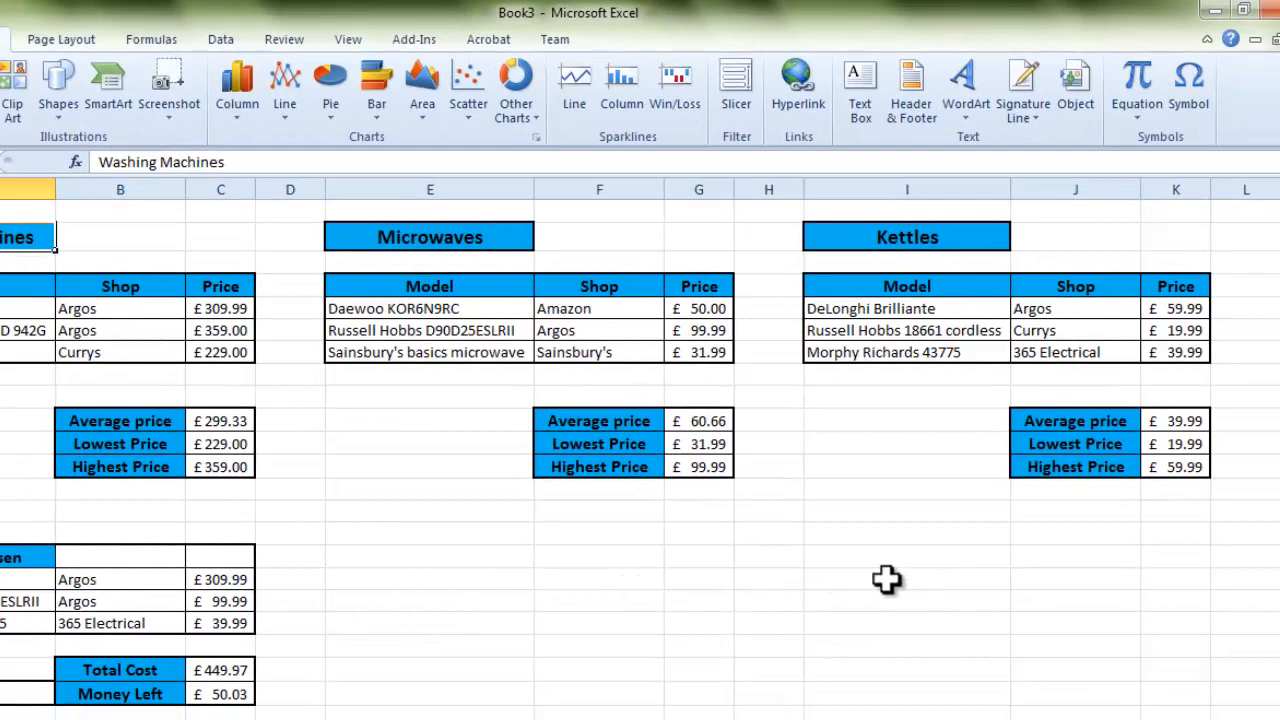
pyautogui.click(970, 87)
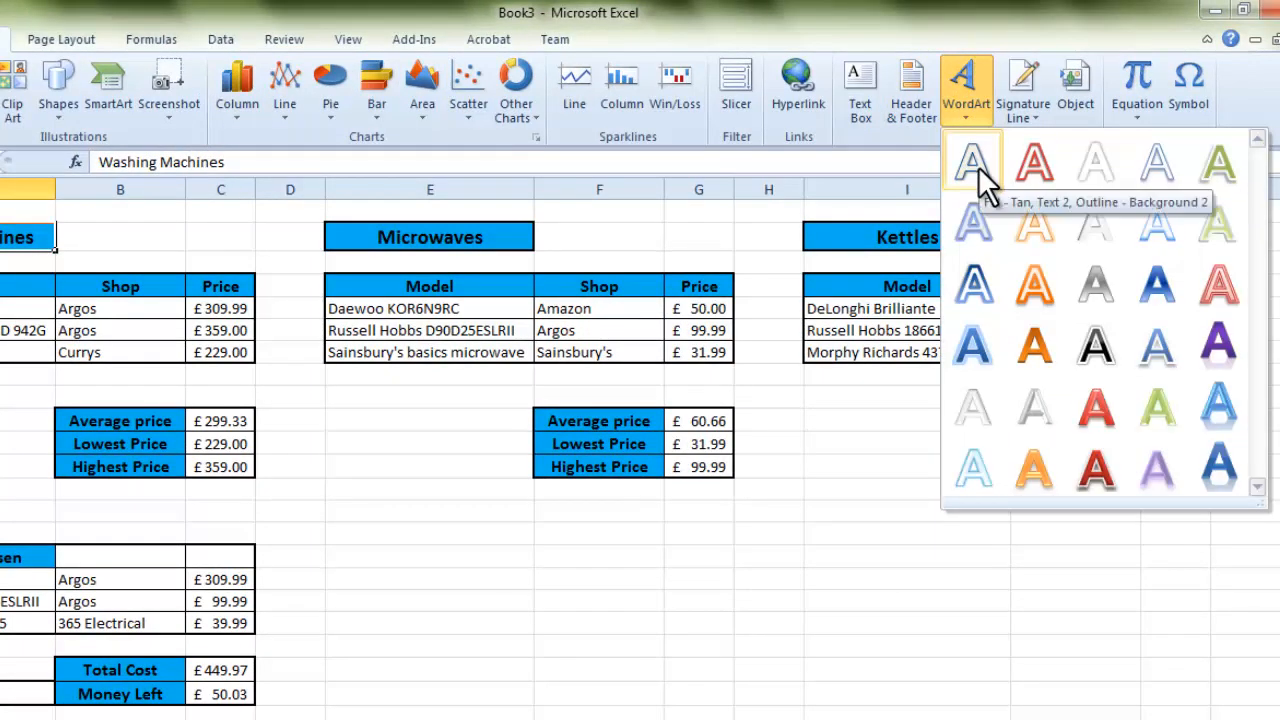
pyautogui.click(980, 170)
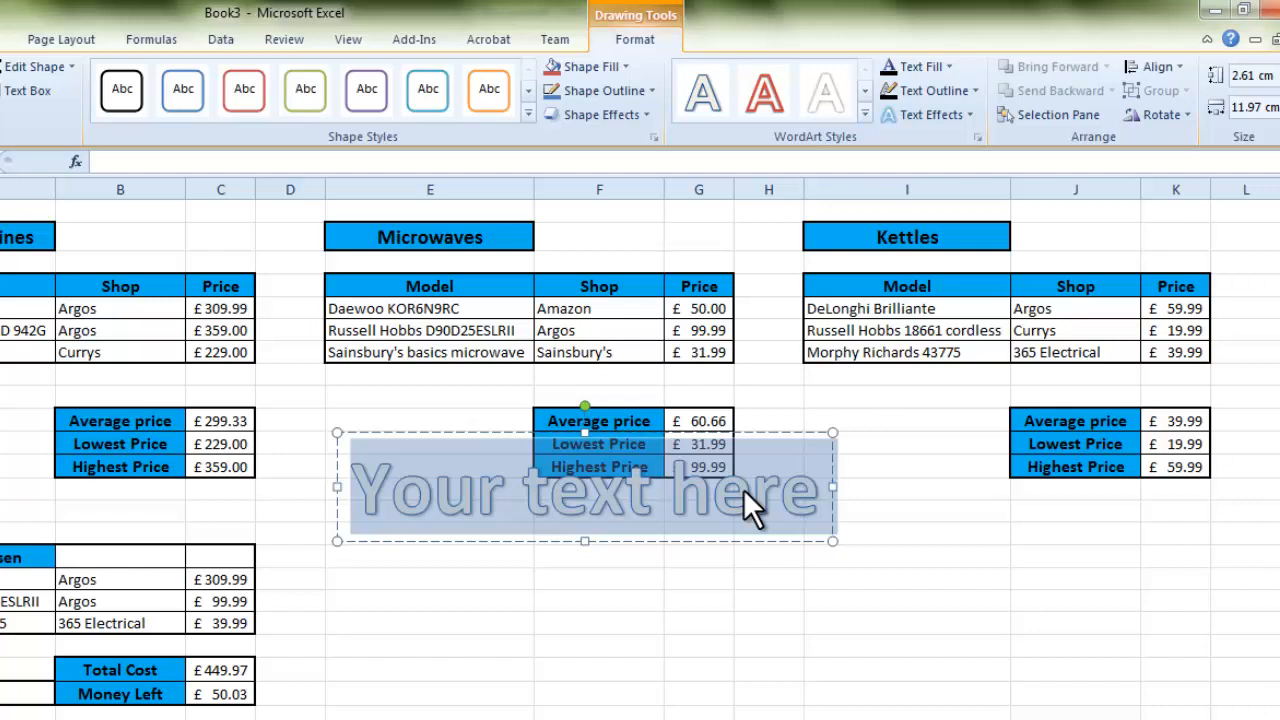
# Make the WordArt read "Appliances Spreadsheet" on two lines and move it below the microwave price summary.
pyautogui.write('Appliances S')
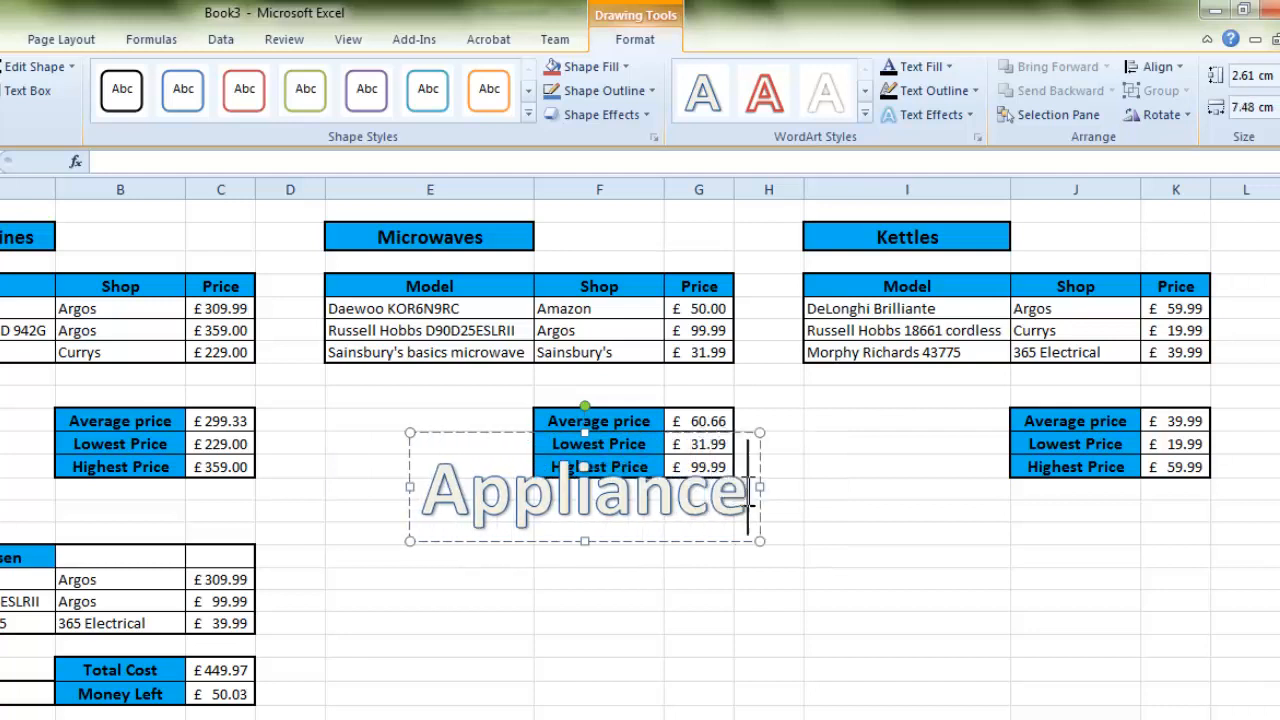
pyautogui.press('BackSpace')
pyautogui.press('BackSpace')
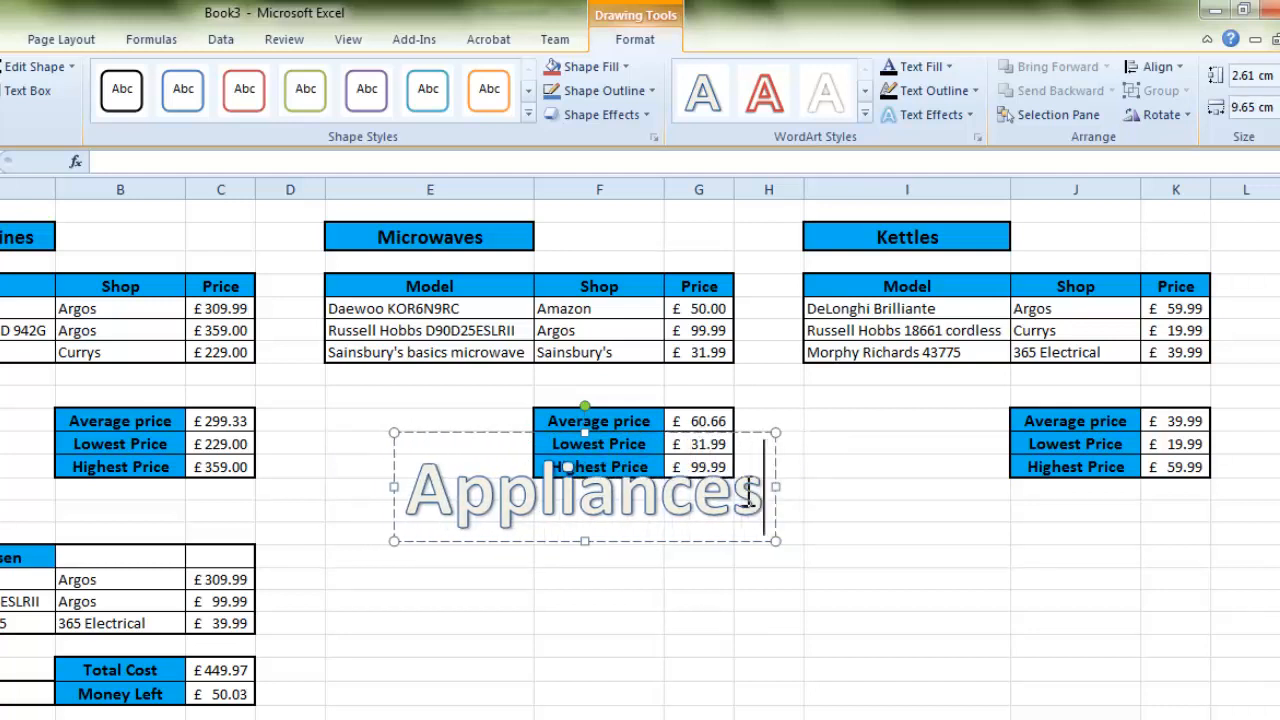
pyautogui.press('Return')
pyautogui.write('S')
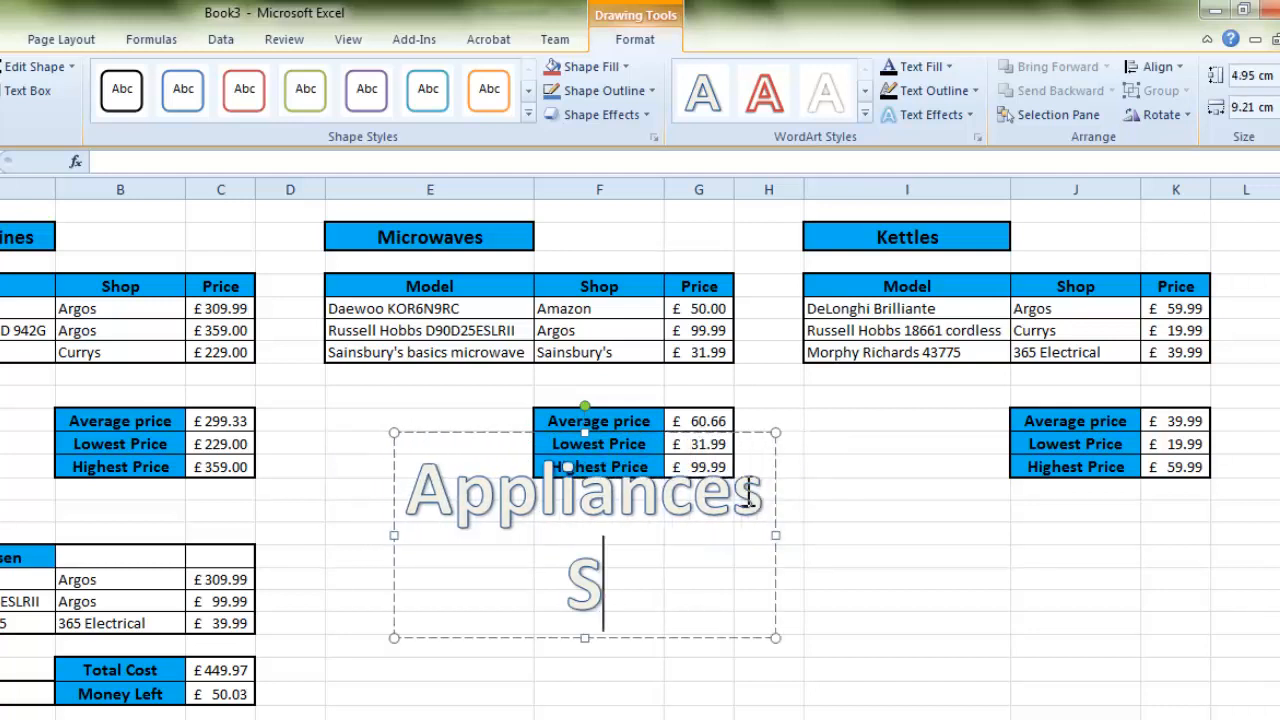
pyautogui.write('preadsheet')
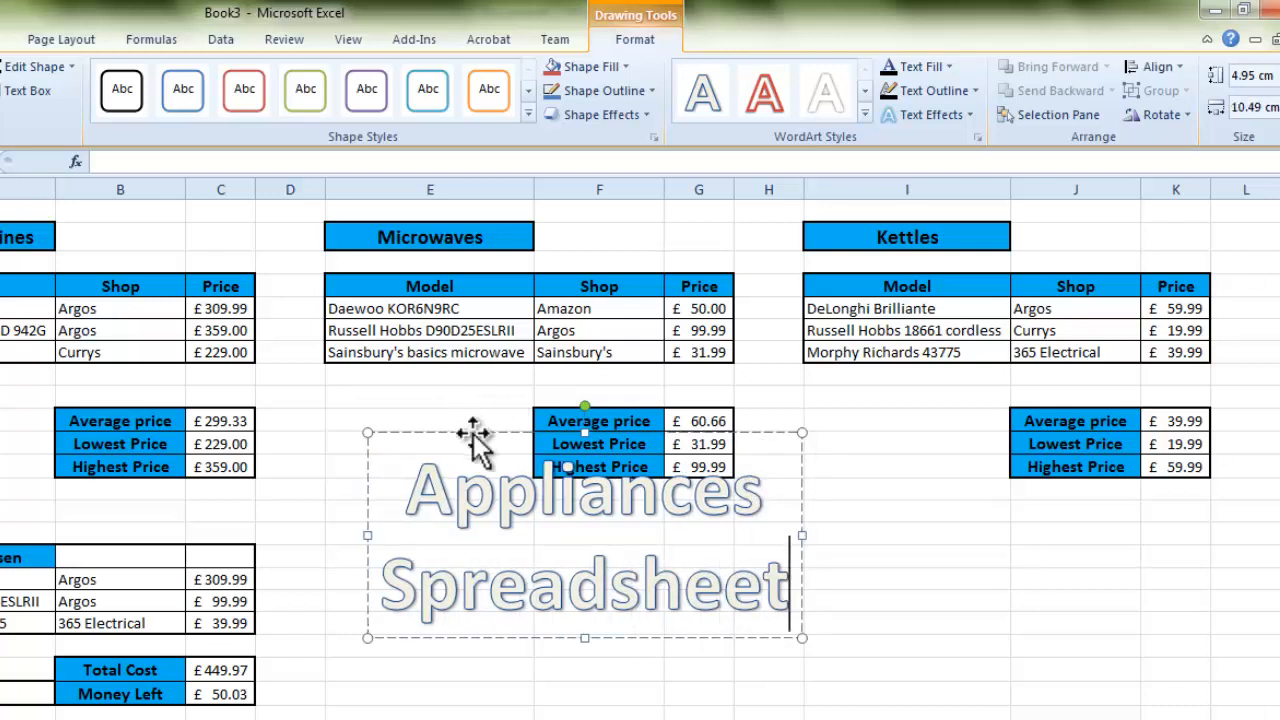
pyautogui.moveTo(471, 434); pyautogui.dragTo(479, 501)
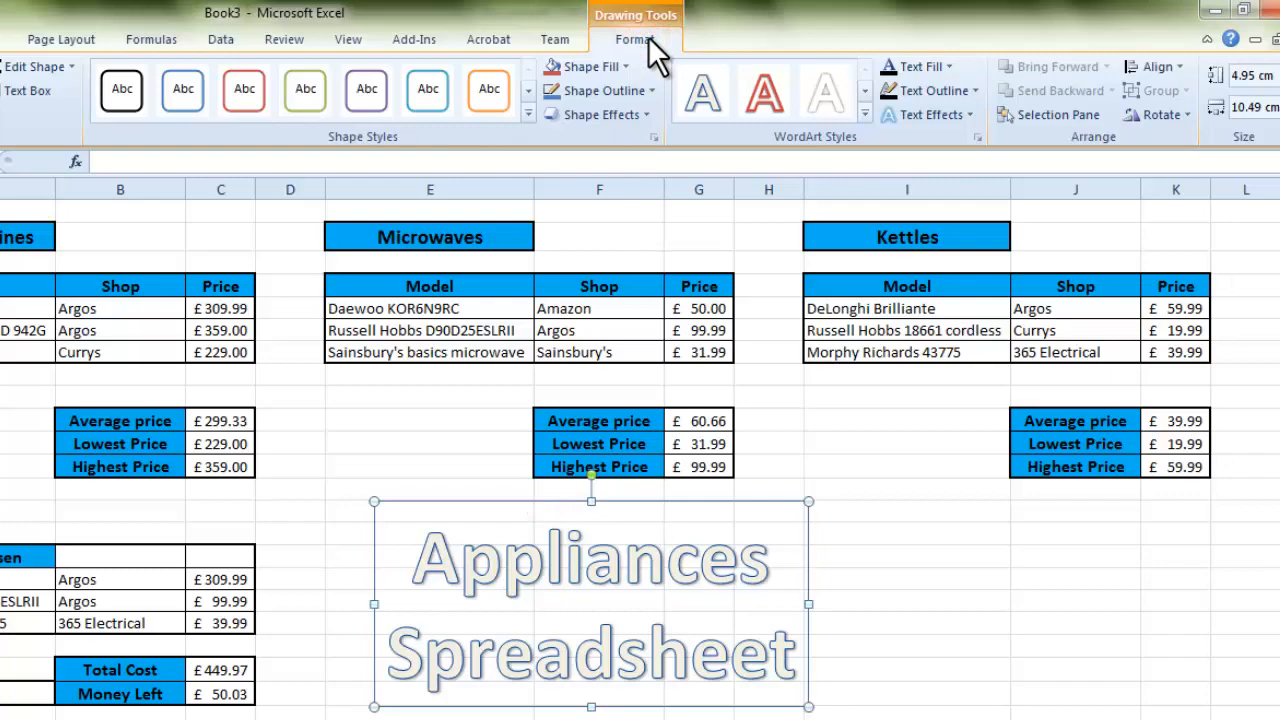
# Give the "Appliances Spreadsheet" WordArt text a light blue outline with a 2¼ pt weight.
pyautogui.click(944, 89)
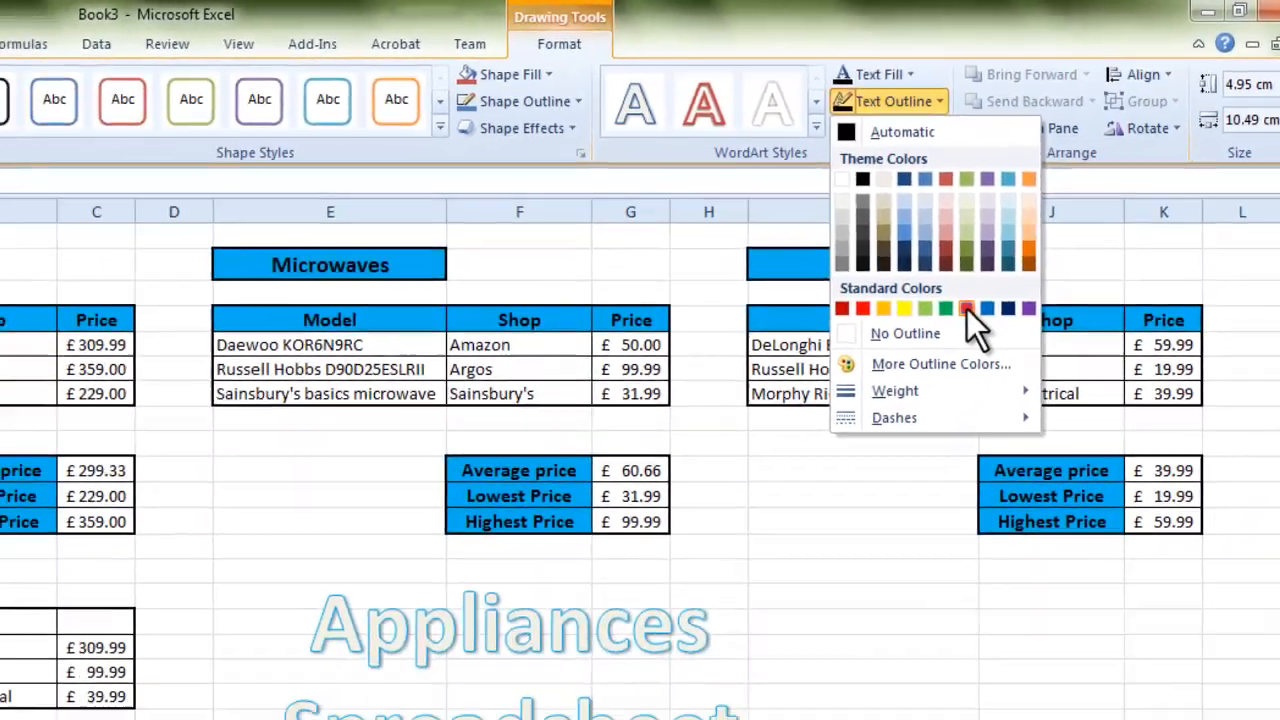
pyautogui.click(883, 391)
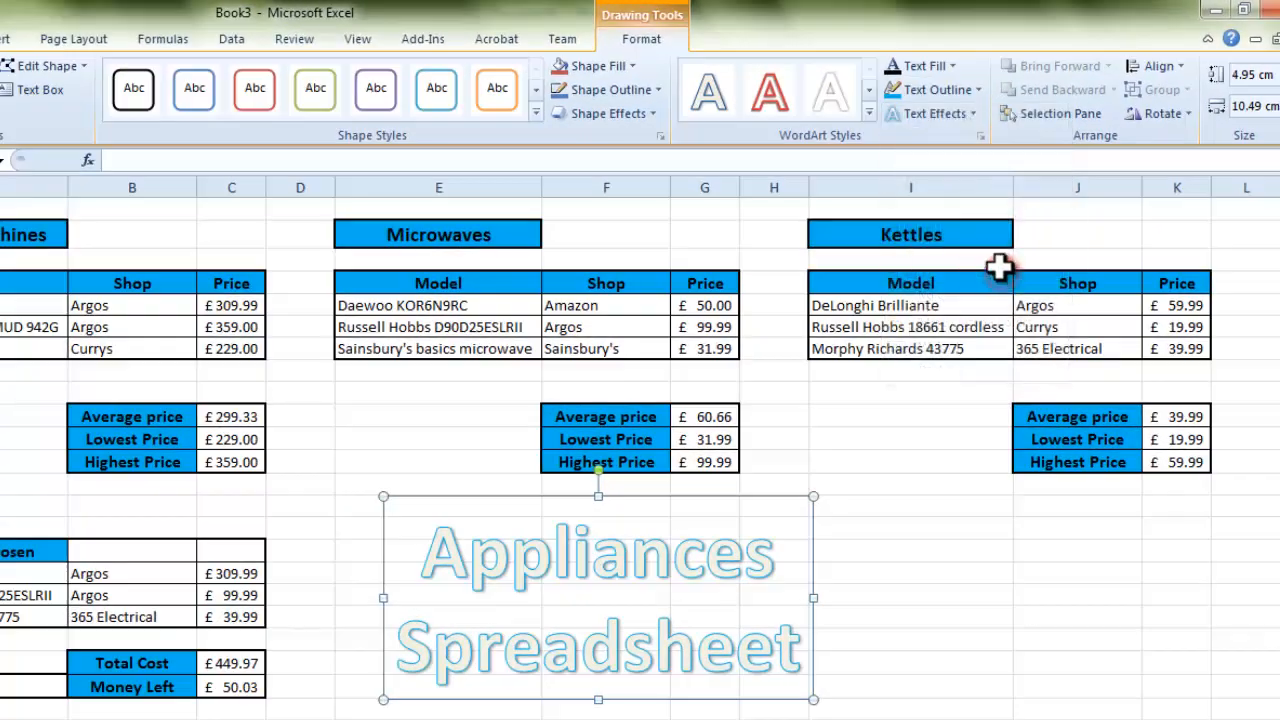
pyautogui.click(944, 86)
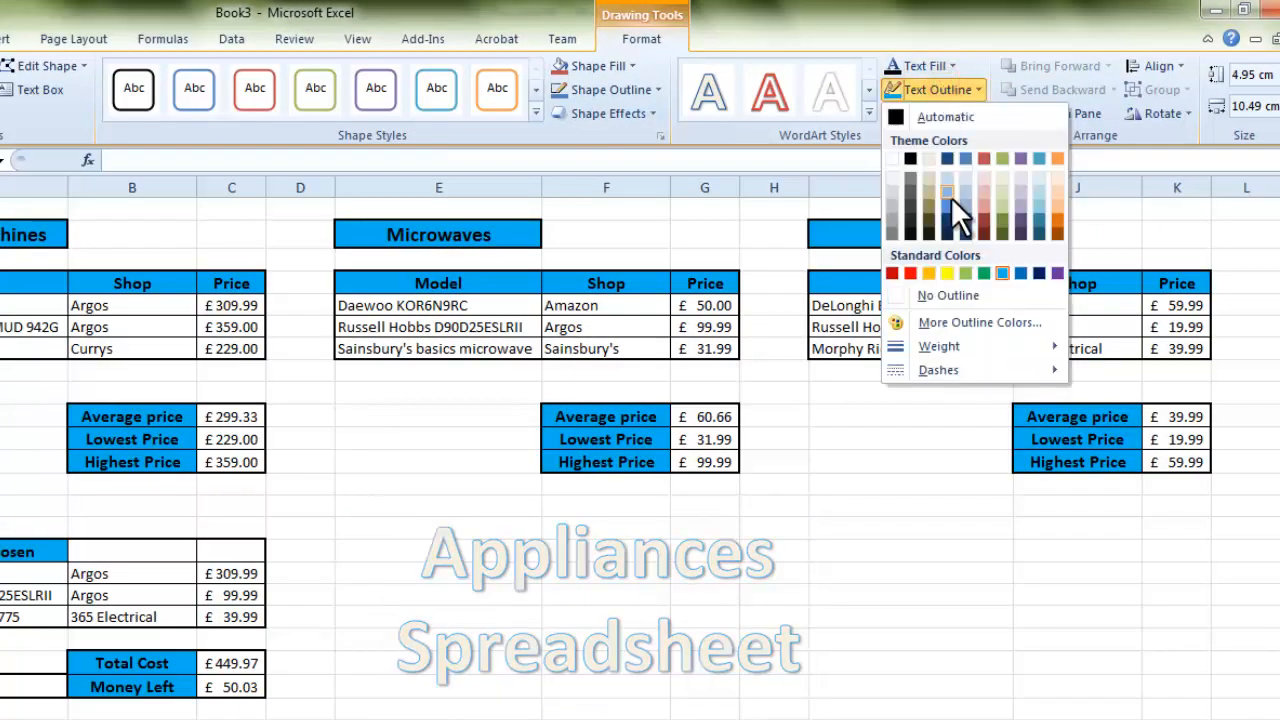
pyautogui.moveTo(961, 342)
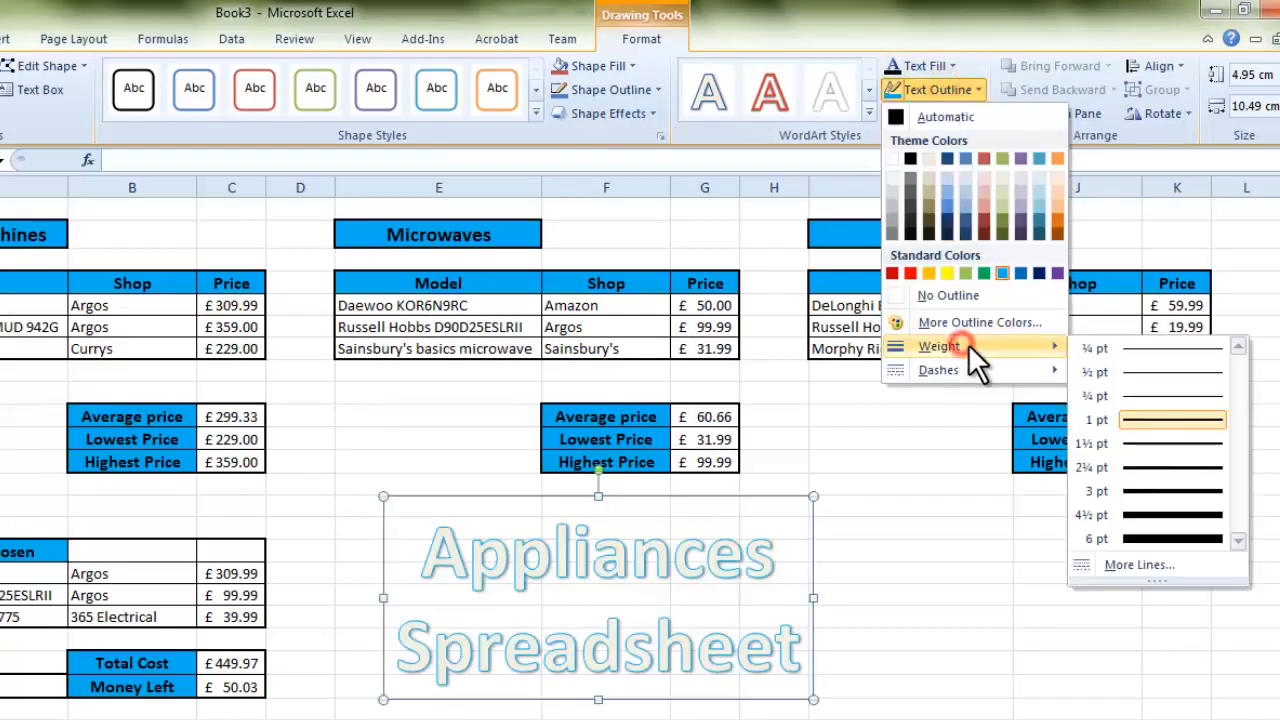
pyautogui.click(1156, 468)
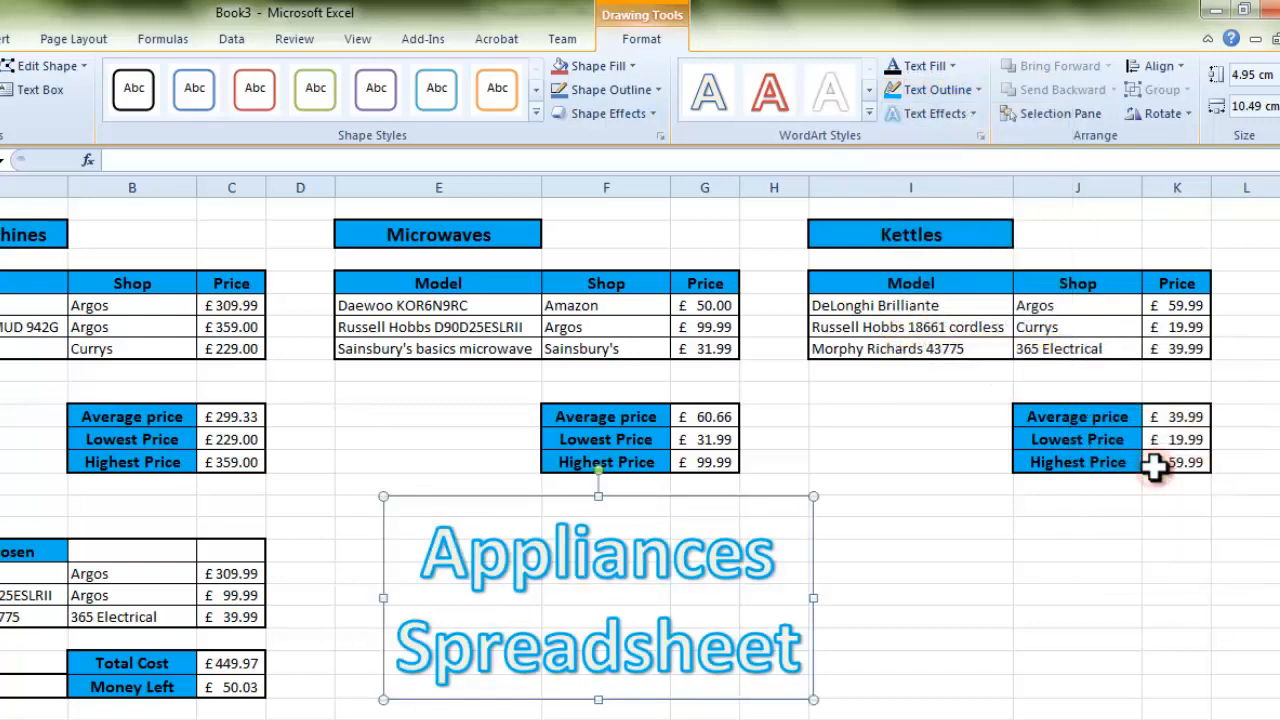
# Preview text fill colours on the WordArt without applying one, and move it left so it starts in column D.
pyautogui.click(940, 64)
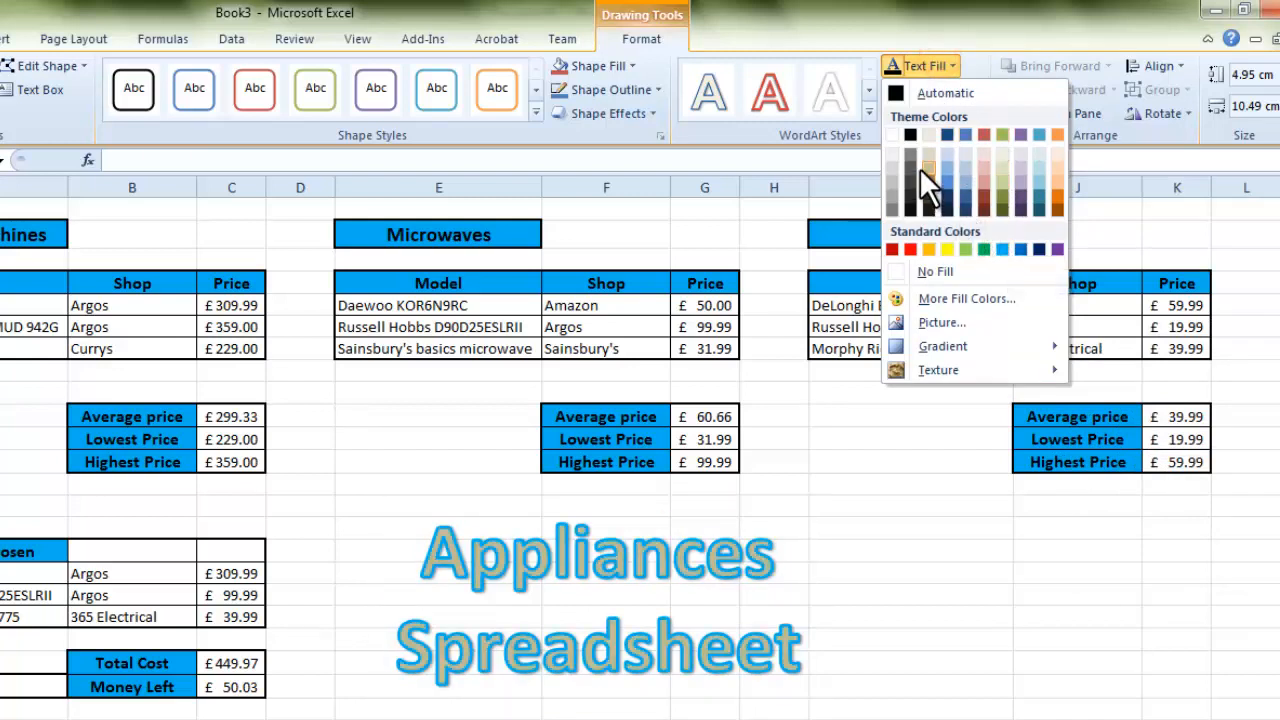
pyautogui.click(901, 437)
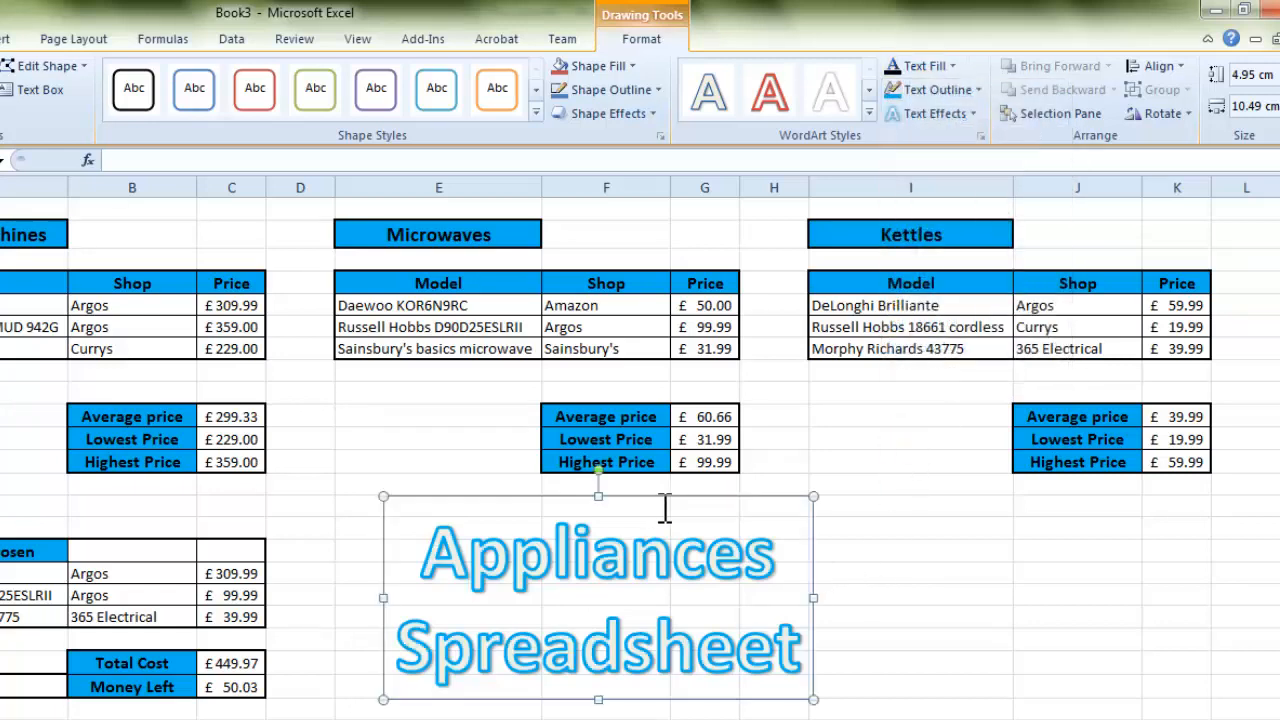
pyautogui.moveTo(663, 494); pyautogui.dragTo(588, 490)
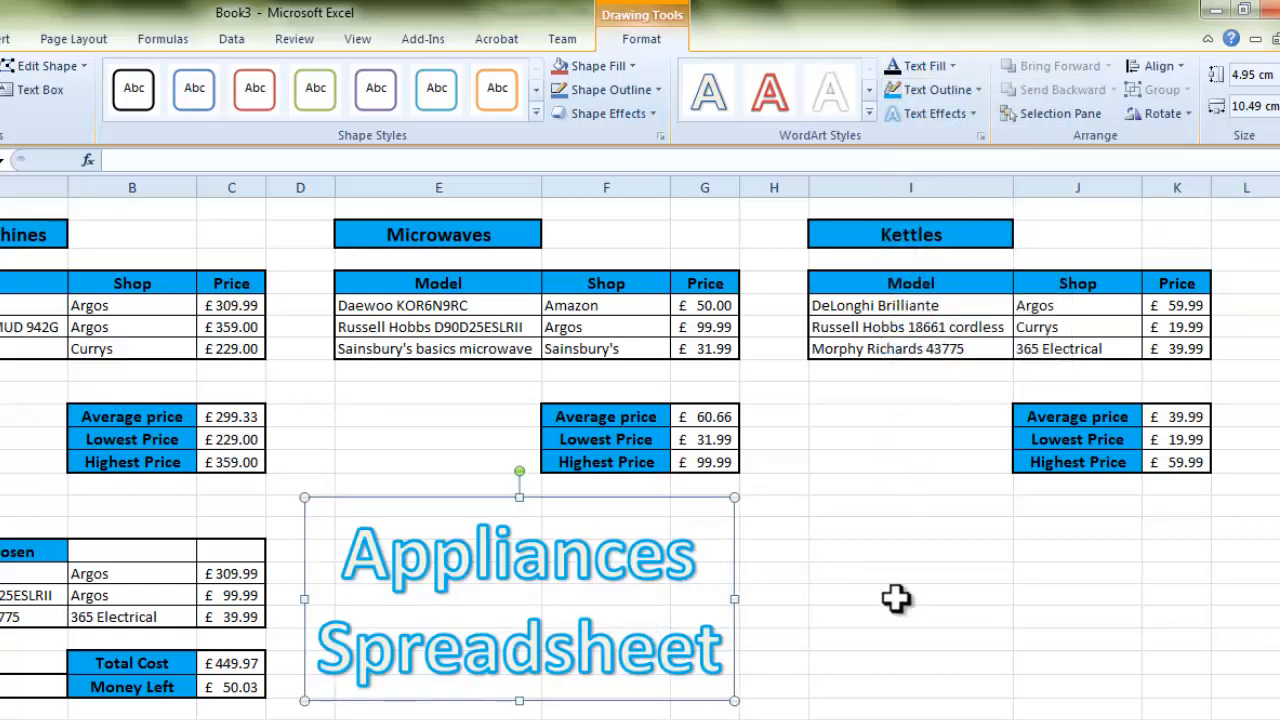
pyautogui.click(894, 596)
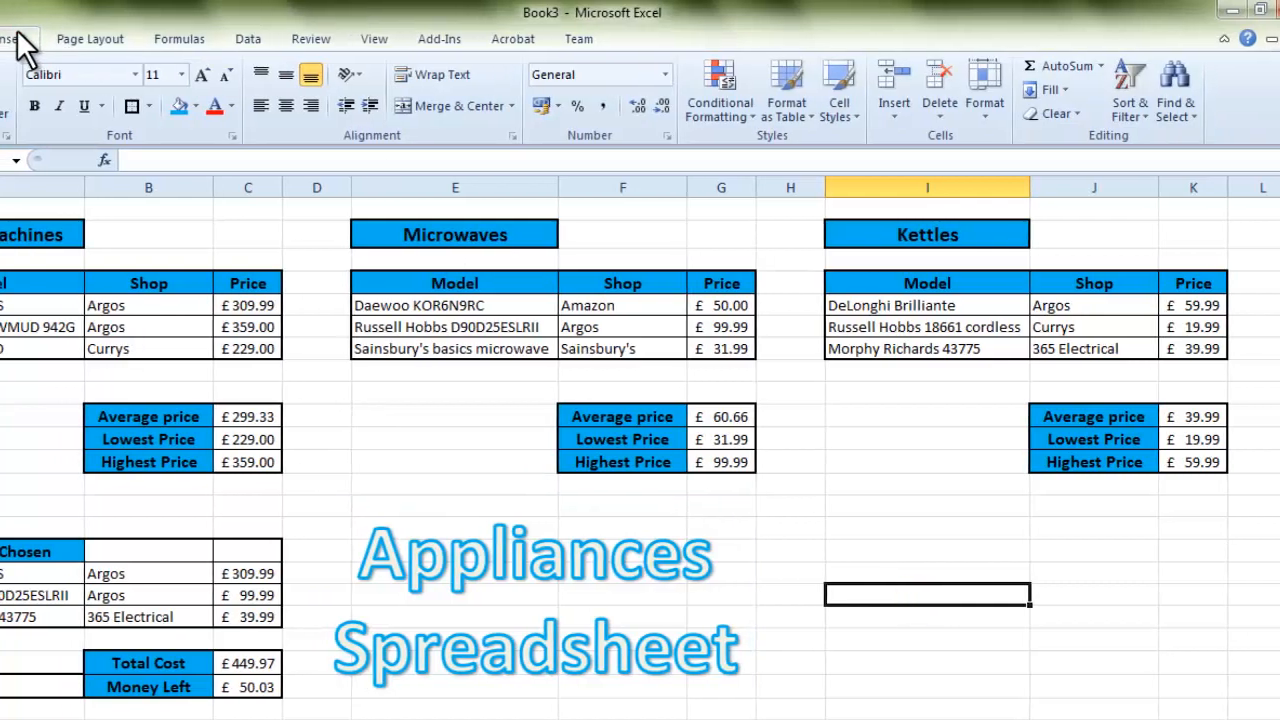
# Search the clip art collection for "Kitchen".
pyautogui.click(6, 40)
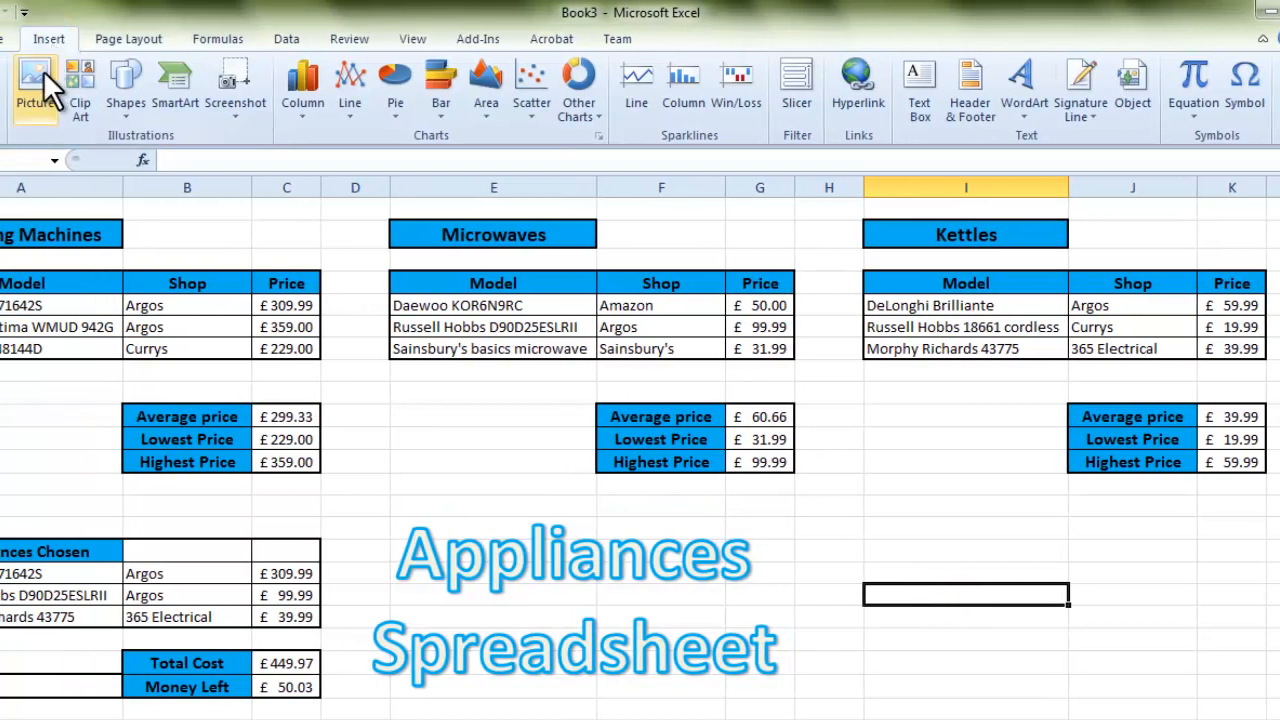
pyautogui.click(42, 71)
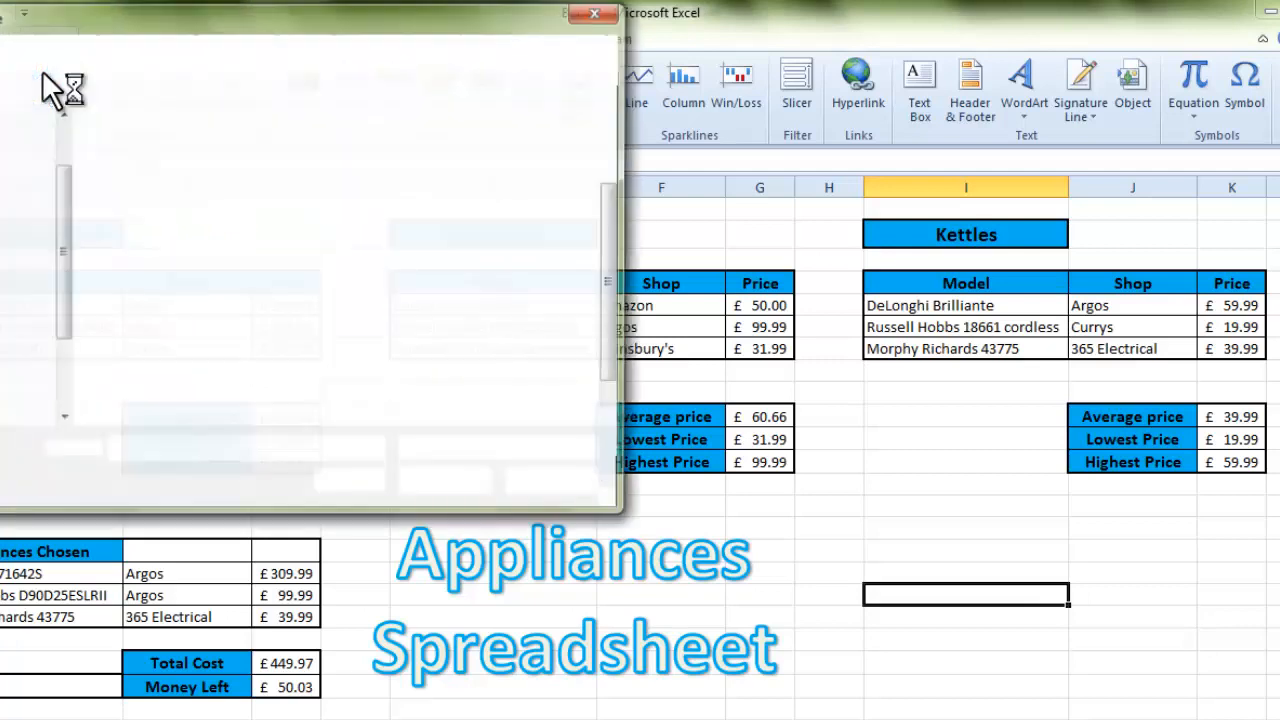
pyautogui.click(599, 12)
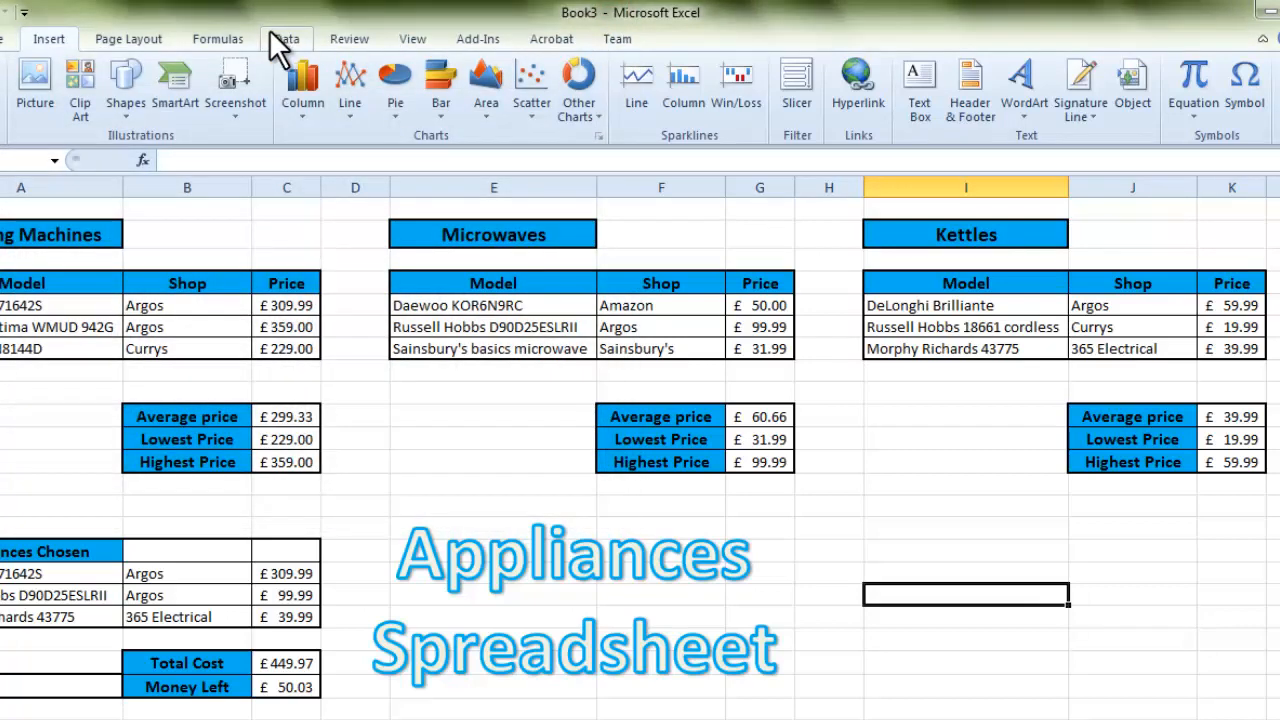
pyautogui.click(84, 82)
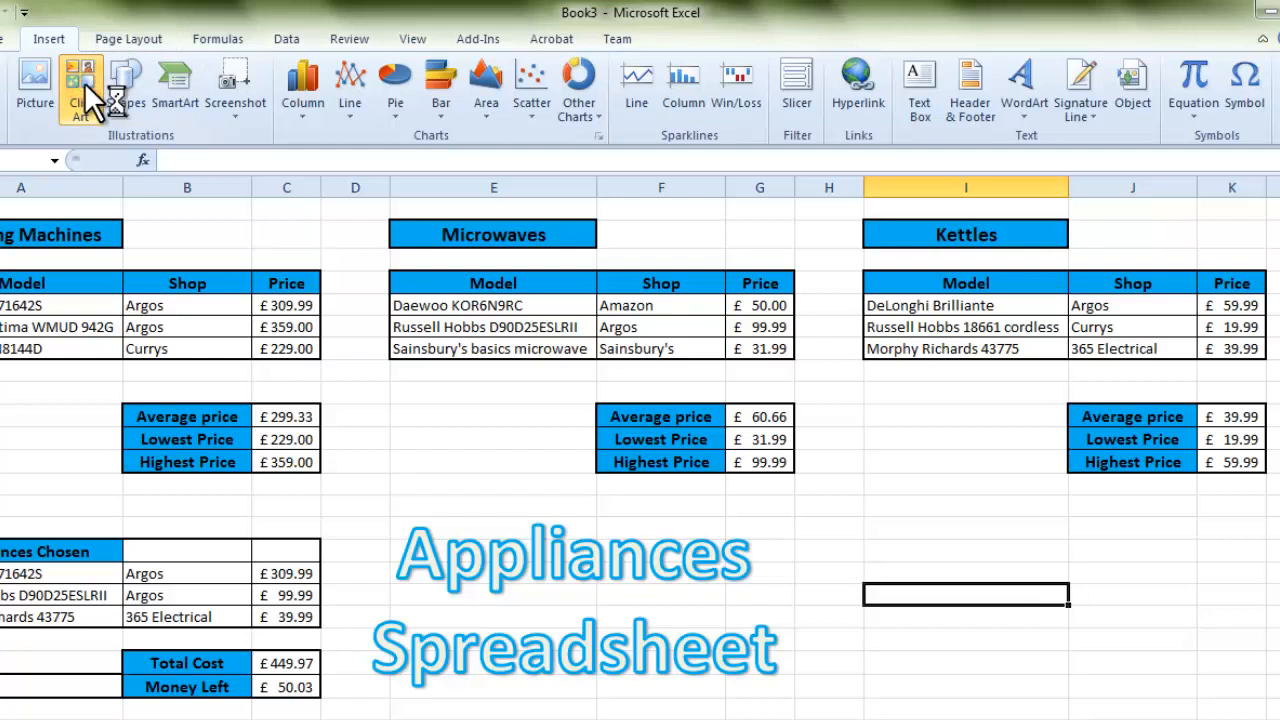
pyautogui.moveTo(1158, 236); pyautogui.dragTo(1079, 228)
pyautogui.write('Ki')
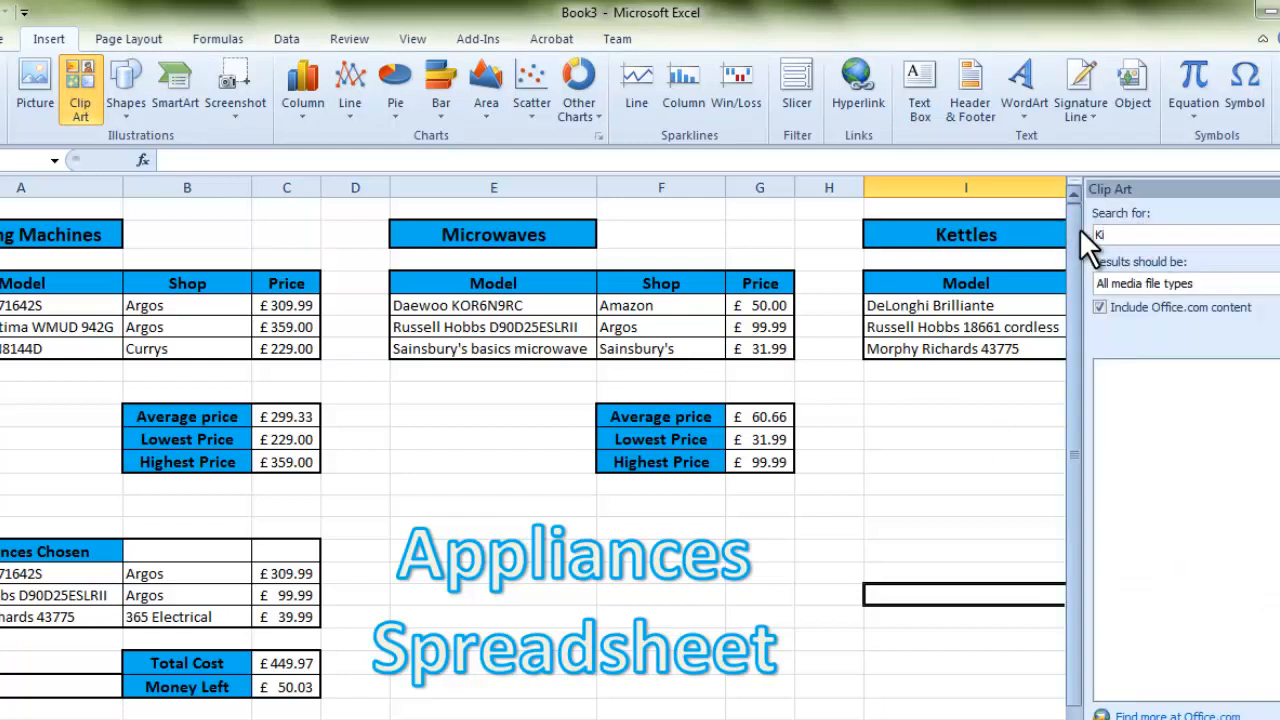
pyautogui.write('tchen')
pyautogui.press('Return')
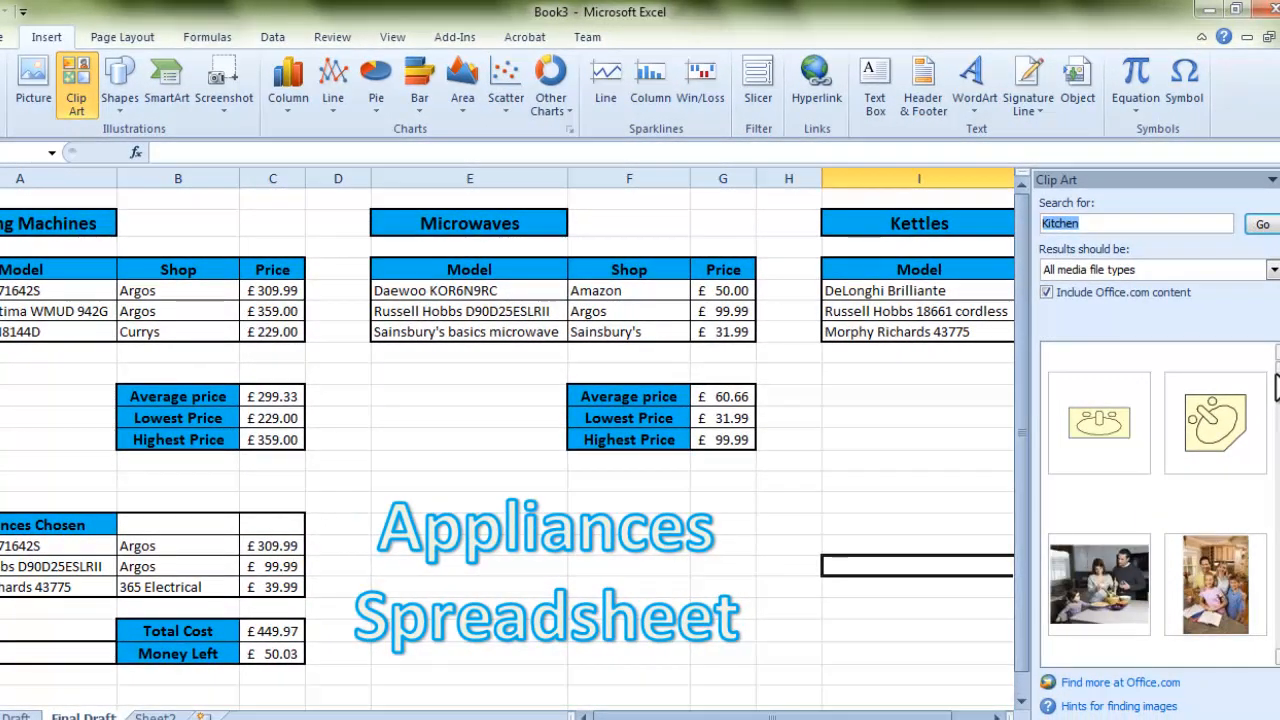
# Insert the black-and-white photo of a single whisk from the Kitchen clip art and move it up over the tables.
pyautogui.scroll(-3, 1276, 390)
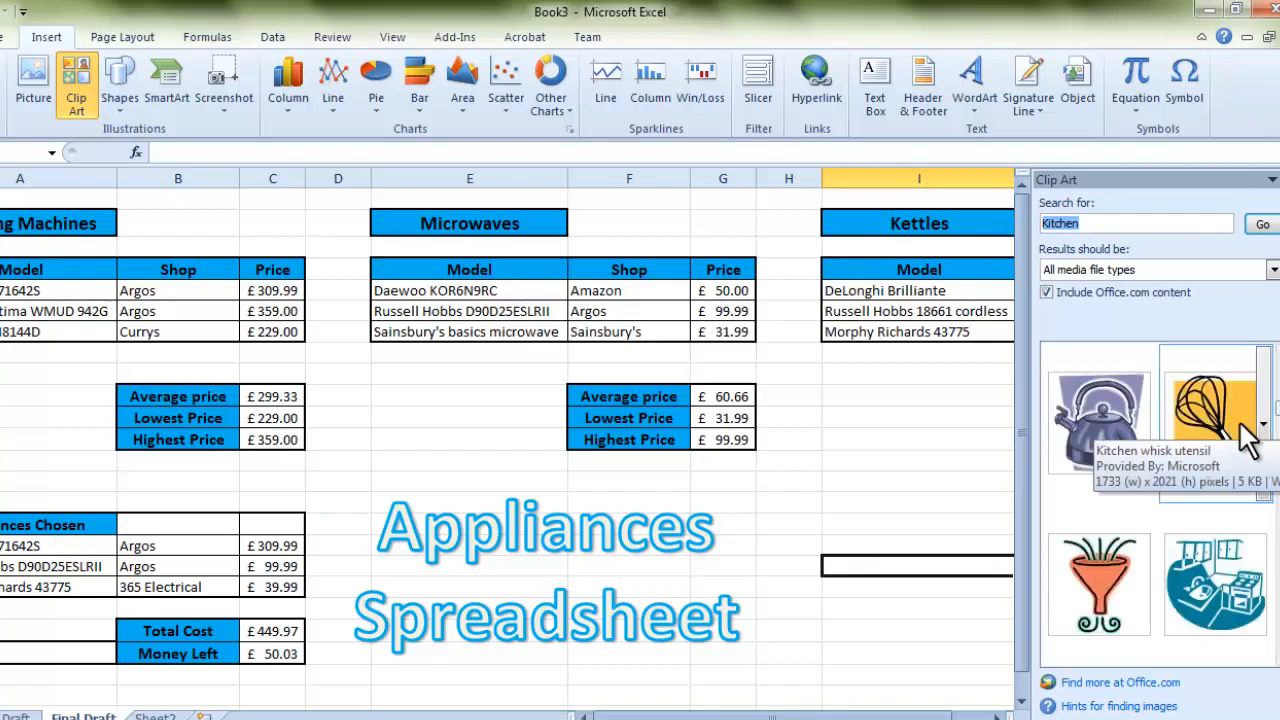
pyautogui.click(1277, 409)
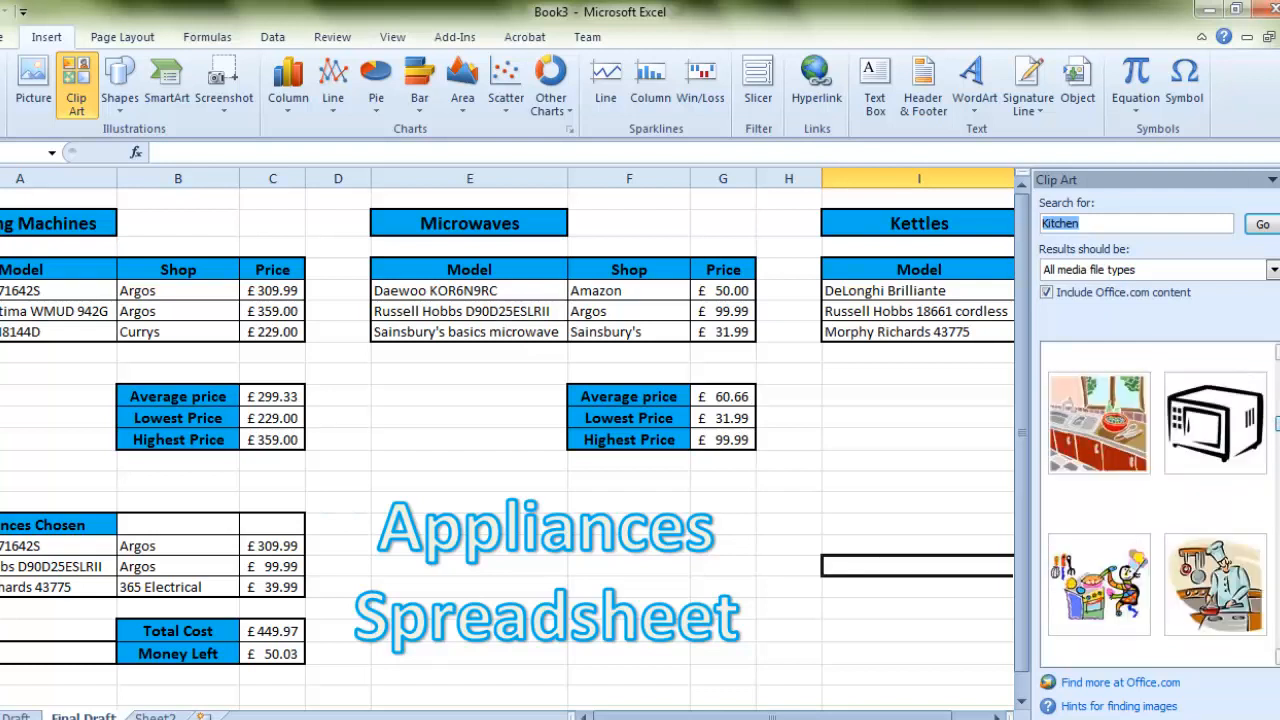
pyautogui.scroll(-3, 1158, 500)
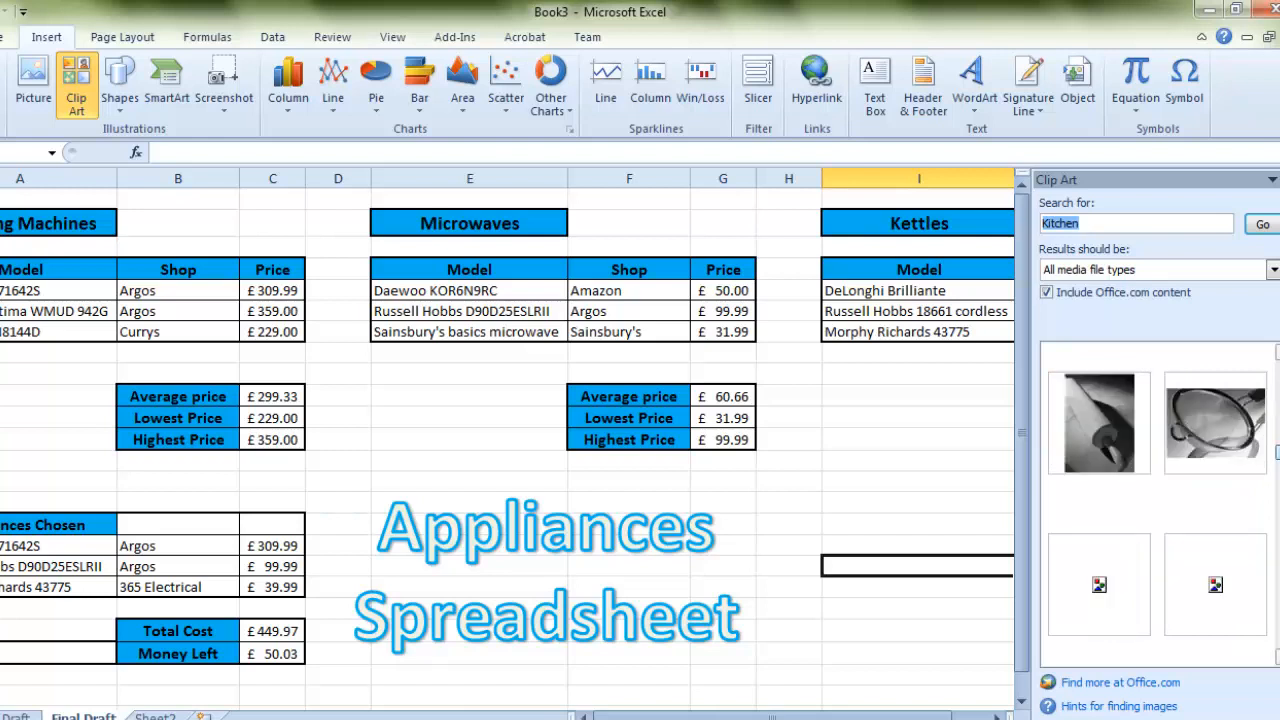
pyautogui.scroll(-1, 1158, 500)
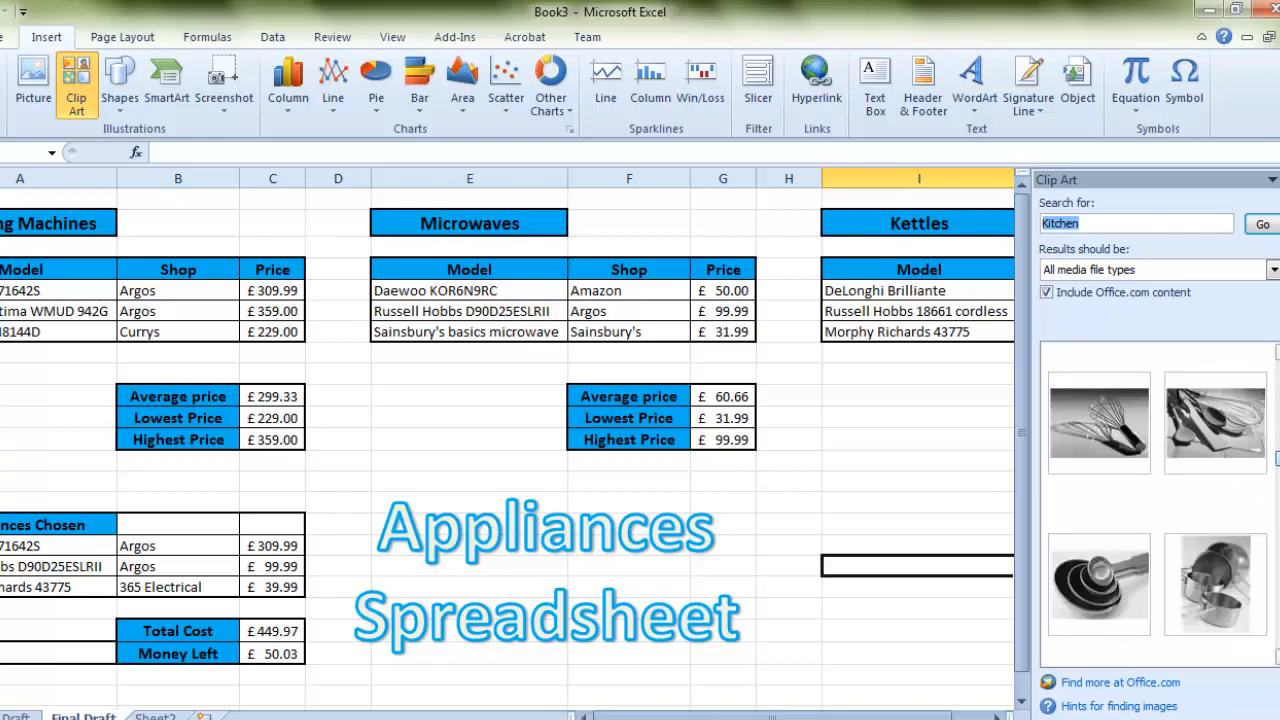
pyautogui.click(1114, 428)
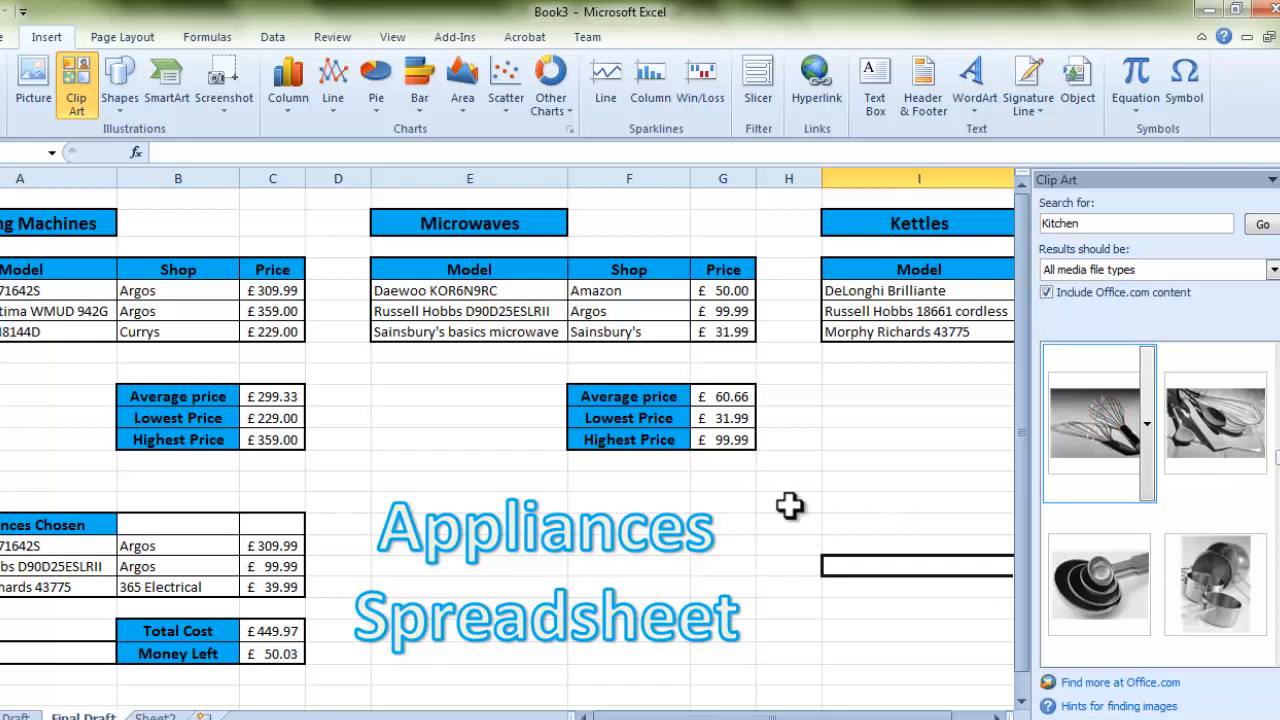
pyautogui.click(1088, 436)
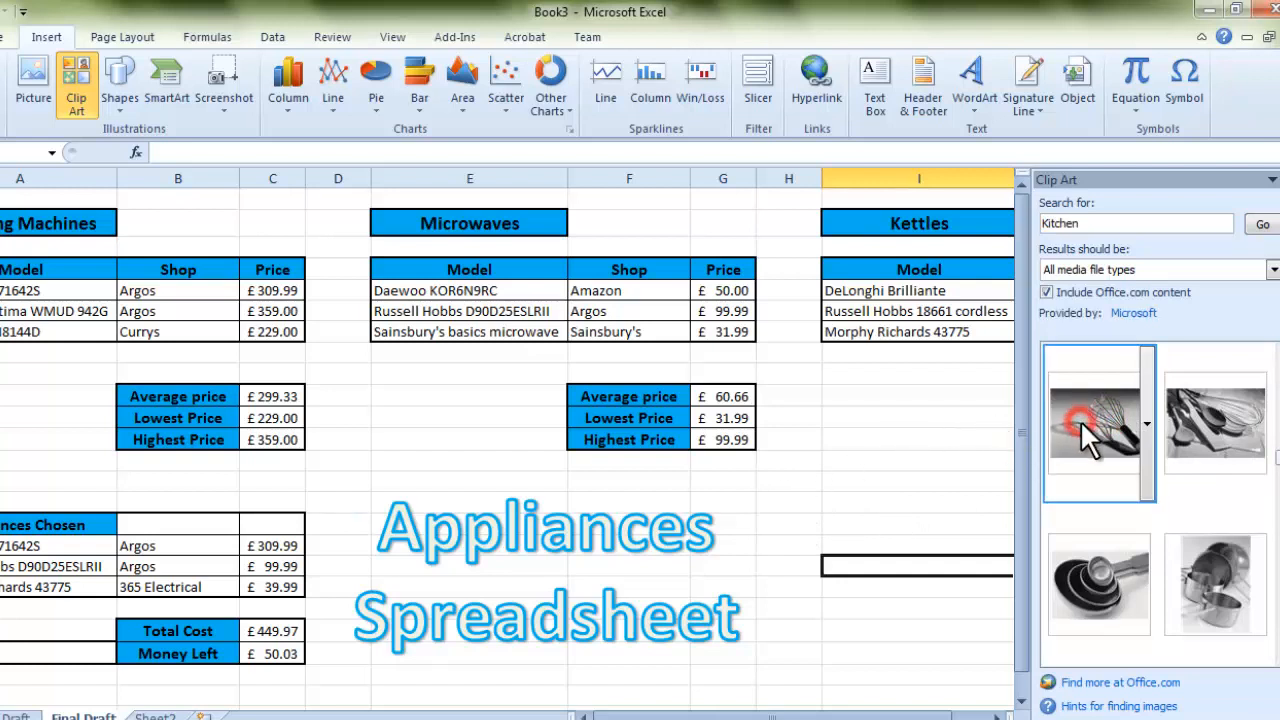
pyautogui.moveTo(809, 546); pyautogui.dragTo(347, 344)
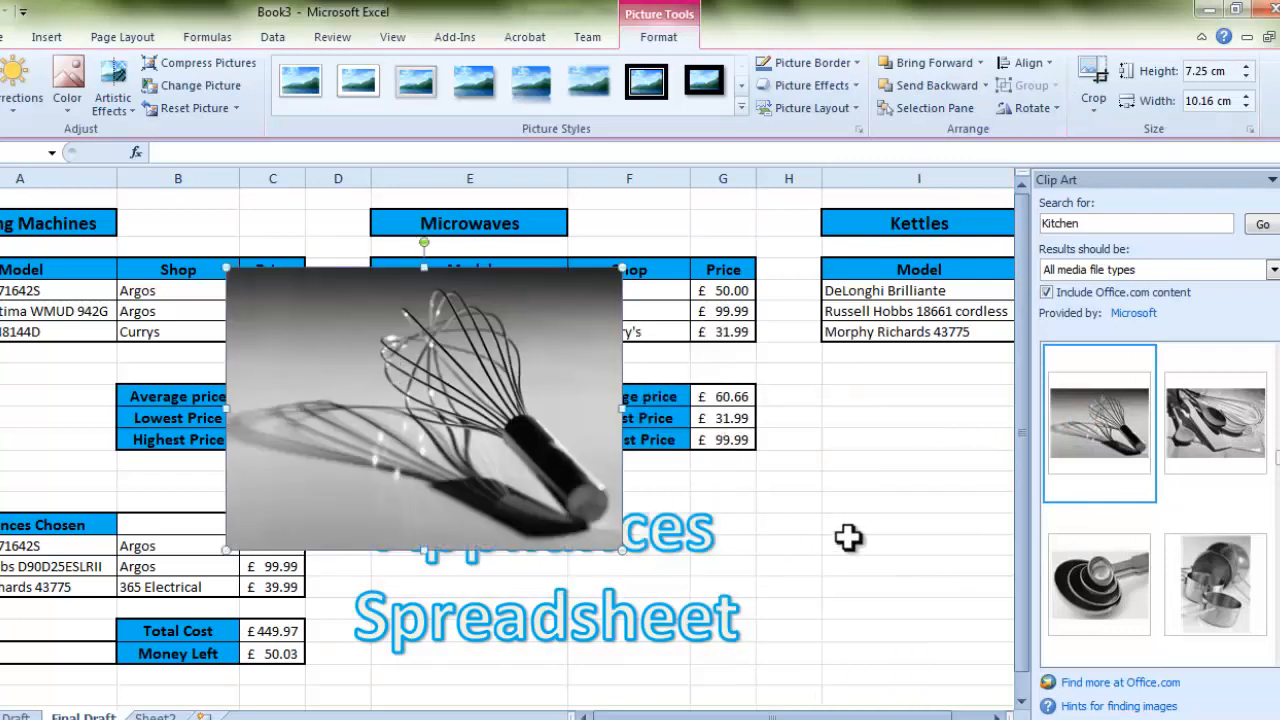
# Insert the black-and-white photo of whisk and wooden spoons, and arrange it side by side with the single whisk picture.
pyautogui.click(1220, 440)
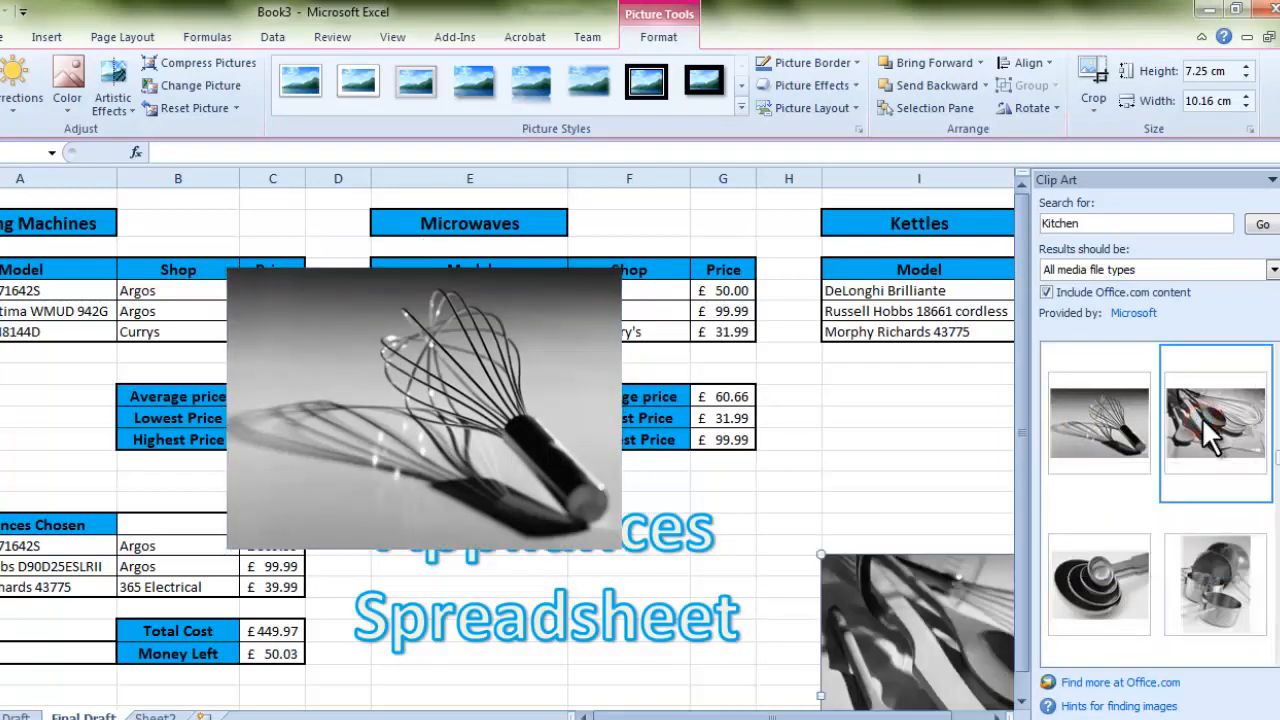
pyautogui.moveTo(915, 630); pyautogui.dragTo(717, 331)
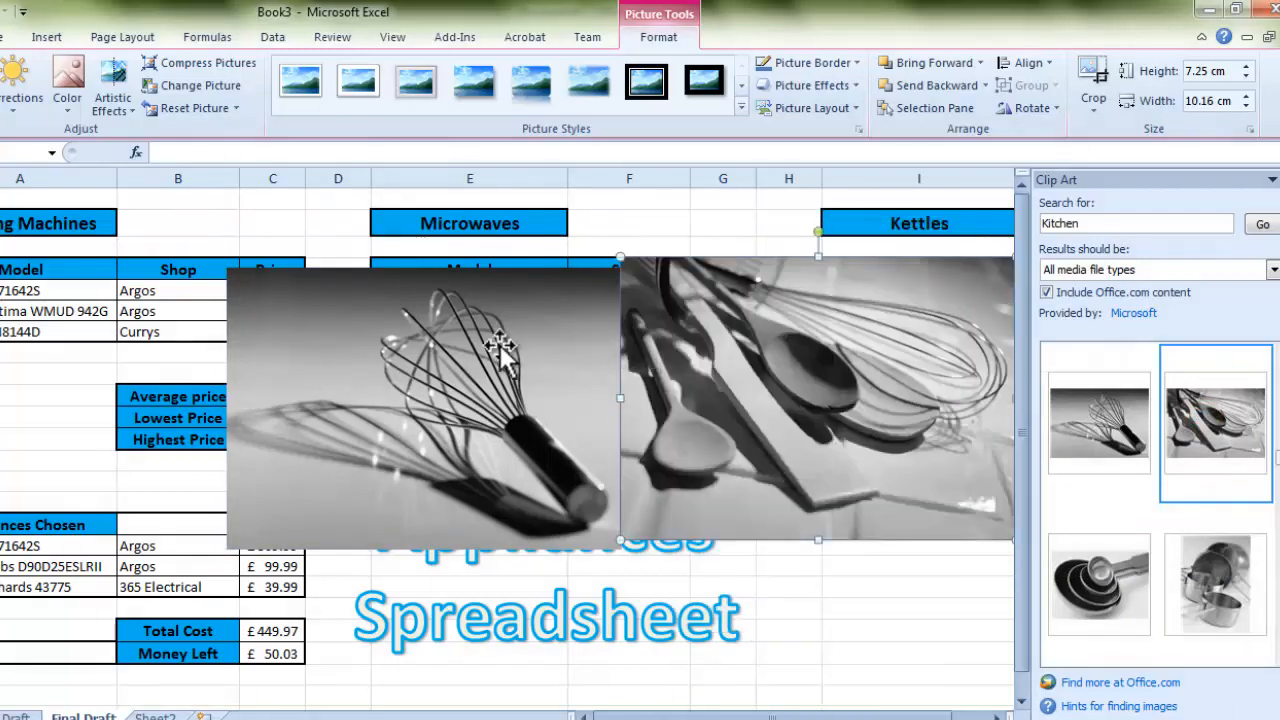
pyautogui.moveTo(495, 348); pyautogui.dragTo(230, 307)
pyautogui.moveTo(766, 334); pyautogui.dragTo(632, 325)
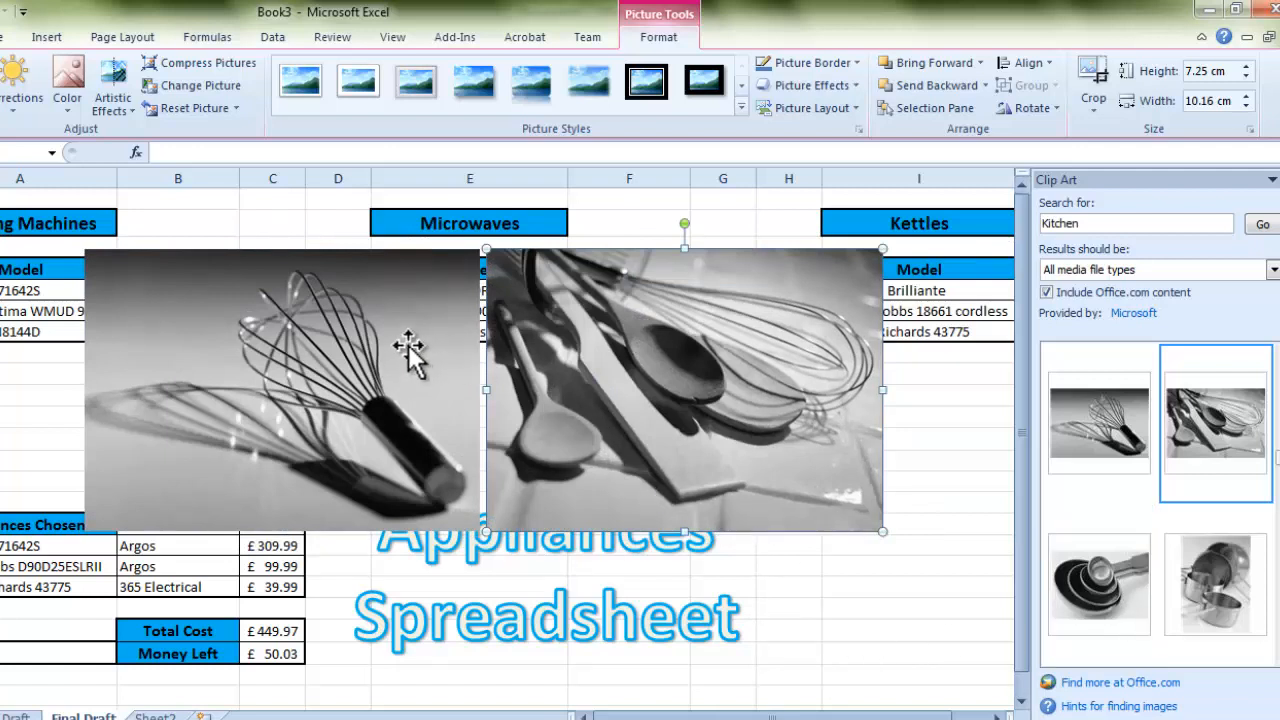
# Select both kitchen pictures and shrink them together to about 3.25 cm high by 4.56 cm wide.
pyautogui.click(890, 650)
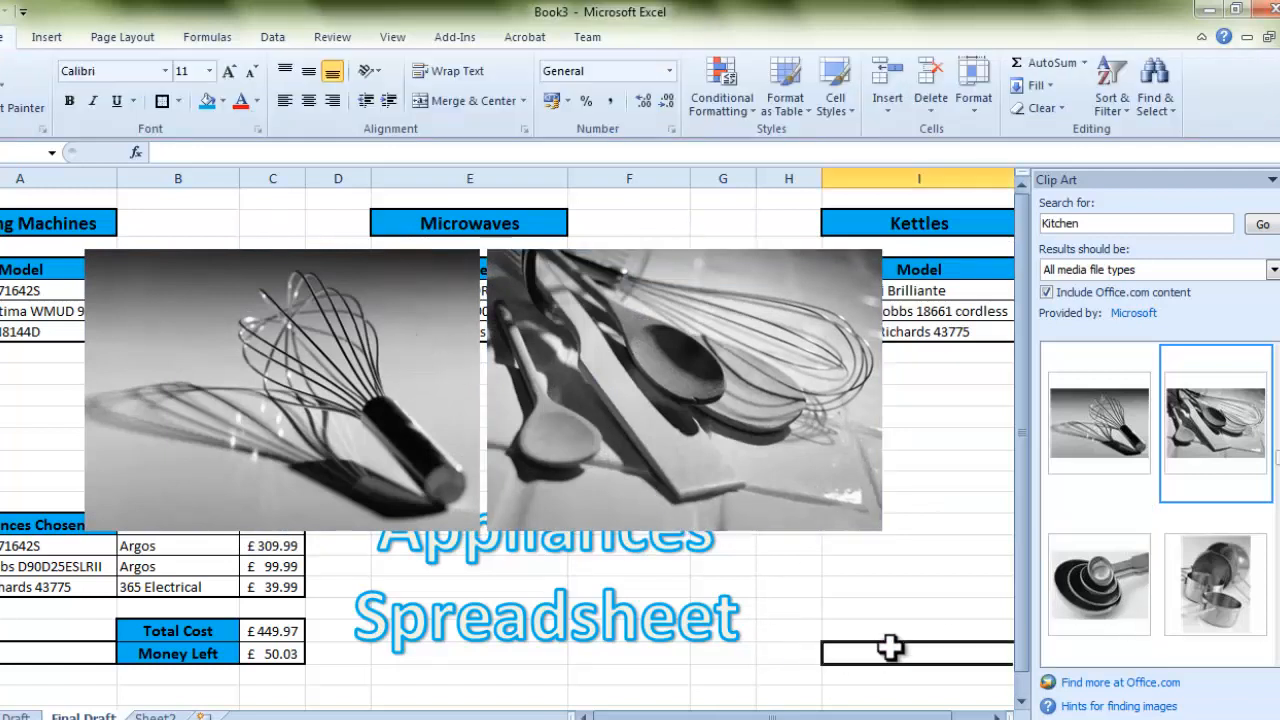
pyautogui.click(738, 394)
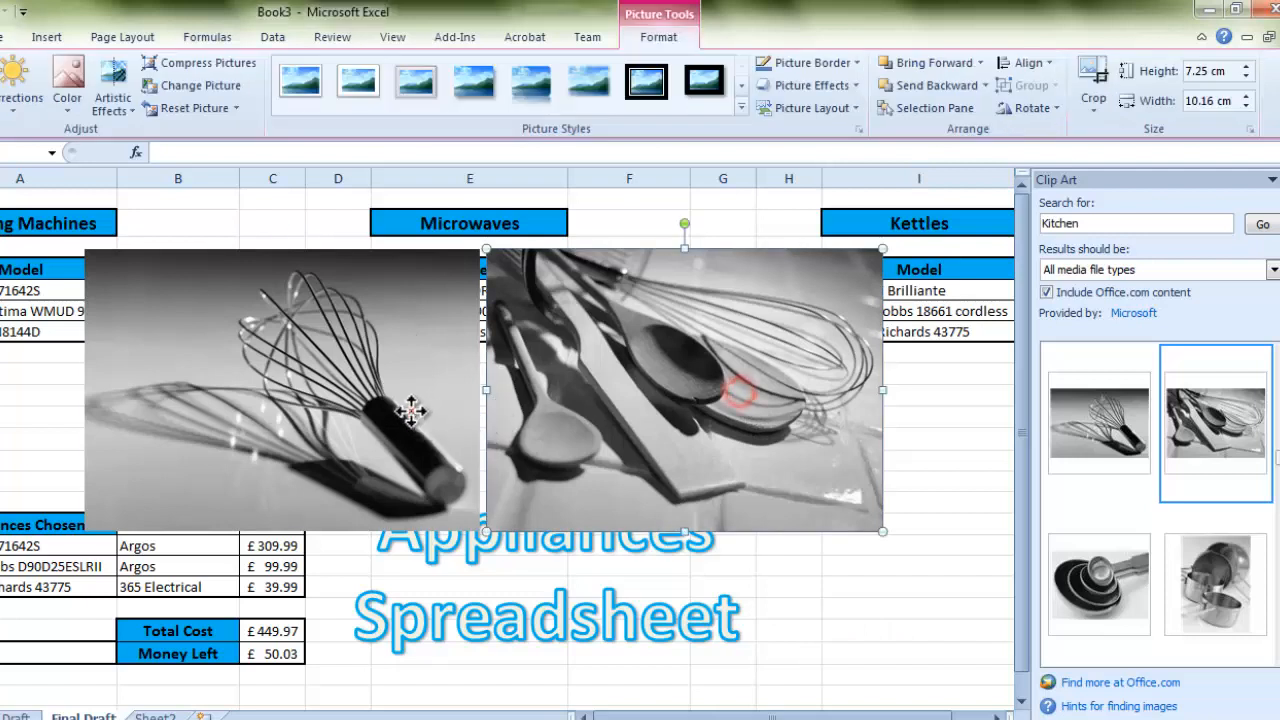
pyautogui.click(413, 415)
pyautogui.click(405, 408)
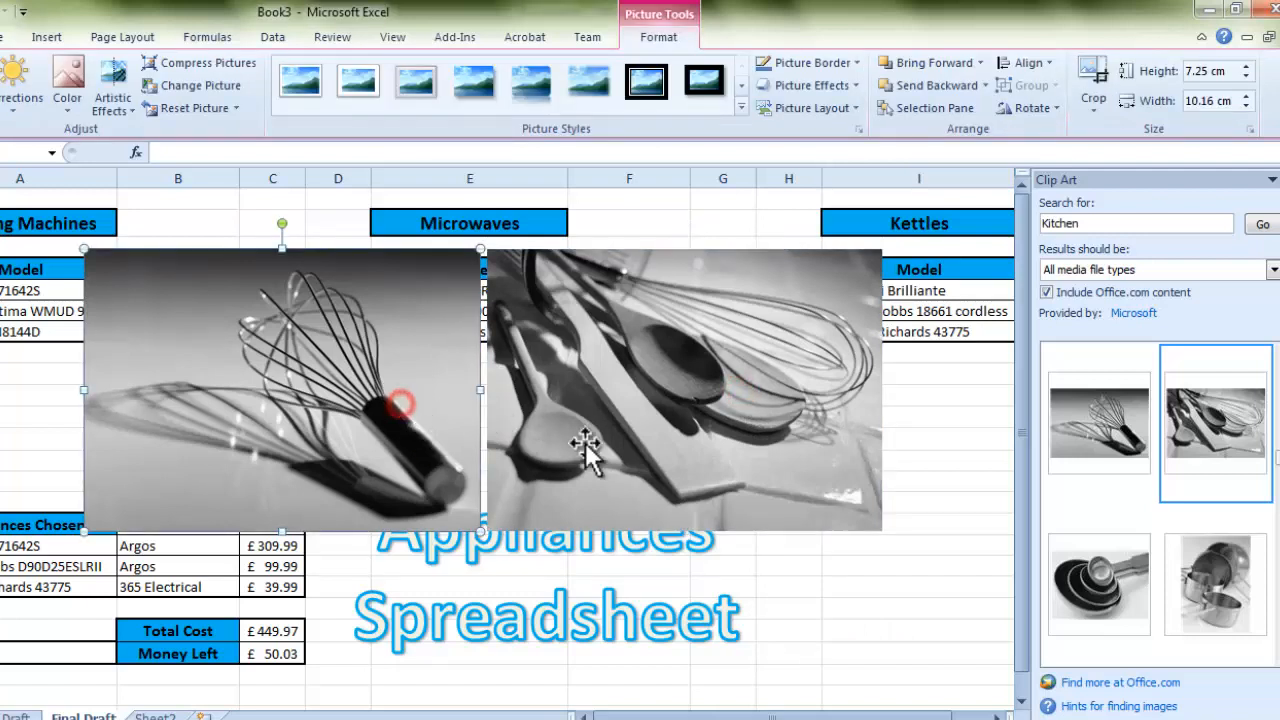
pyautogui.keyDown('shift'); pyautogui.click(645, 400); pyautogui.keyUp('shift')
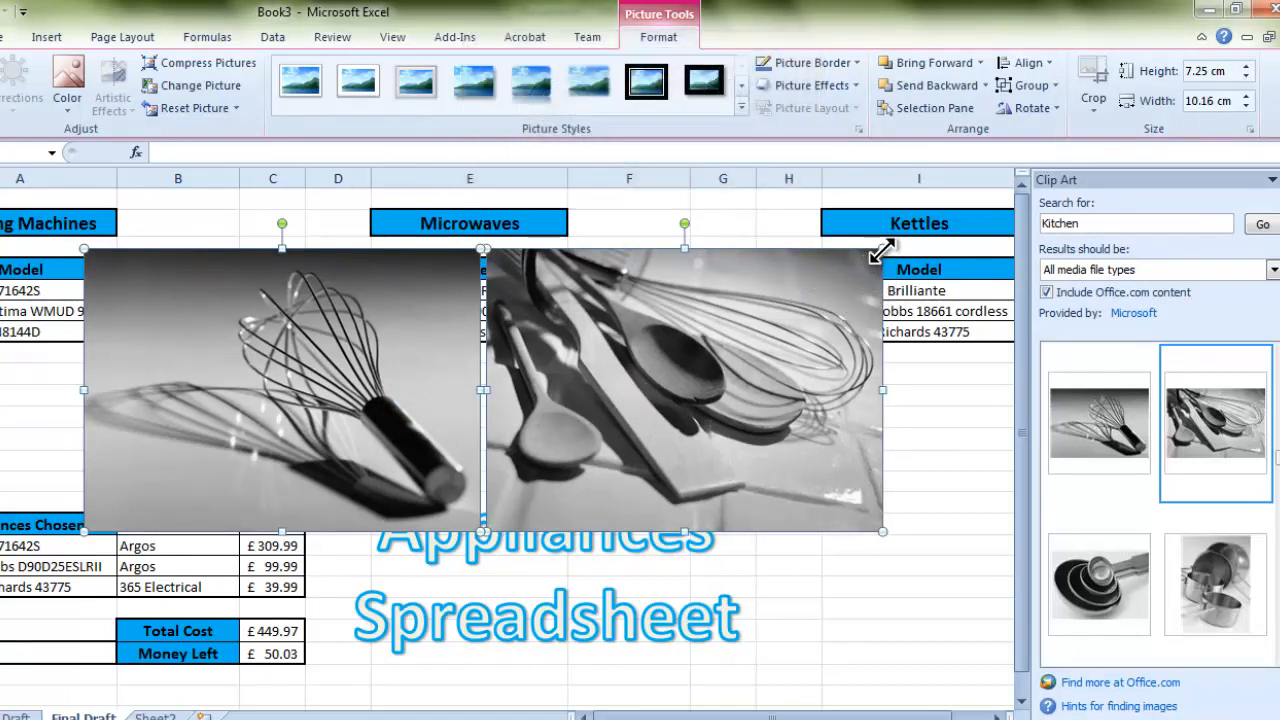
pyautogui.moveTo(884, 243); pyautogui.dragTo(663, 405)
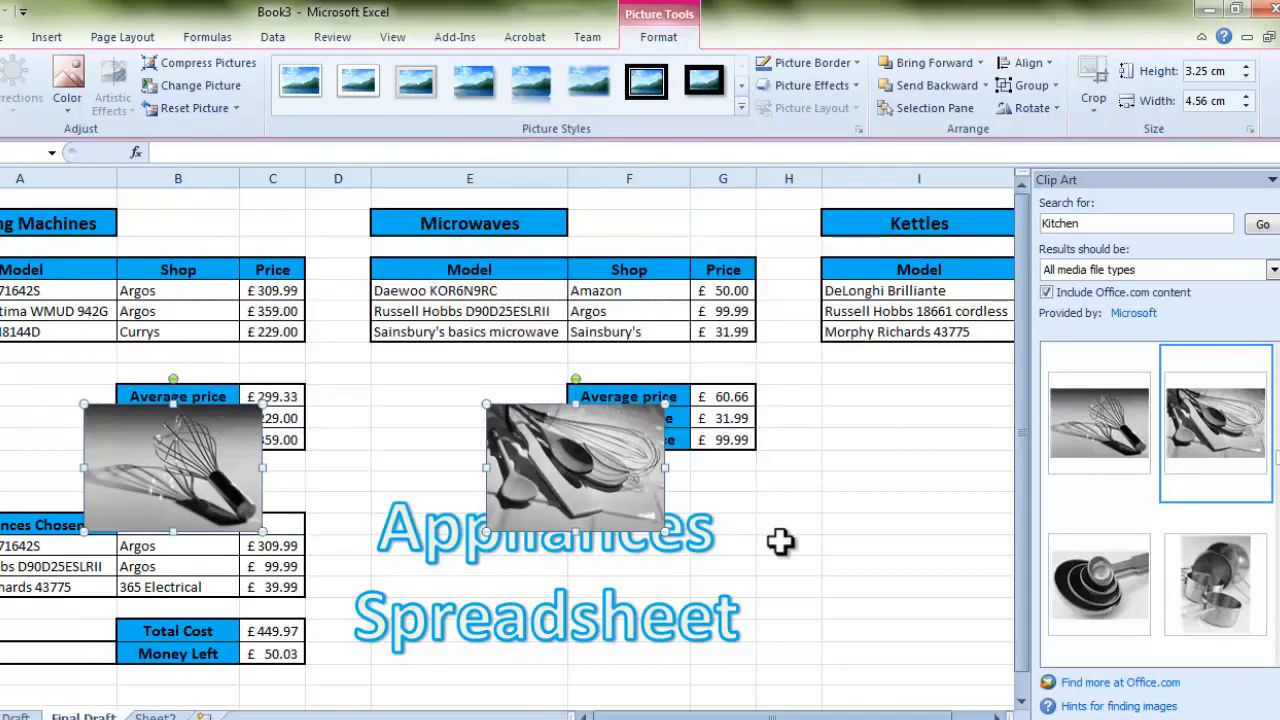
# Move the spoons picture to the right of the WordArt and place the whisk picture directly beneath it.
pyautogui.click(845, 570)
pyautogui.moveTo(585, 480); pyautogui.dragTo(888, 533)
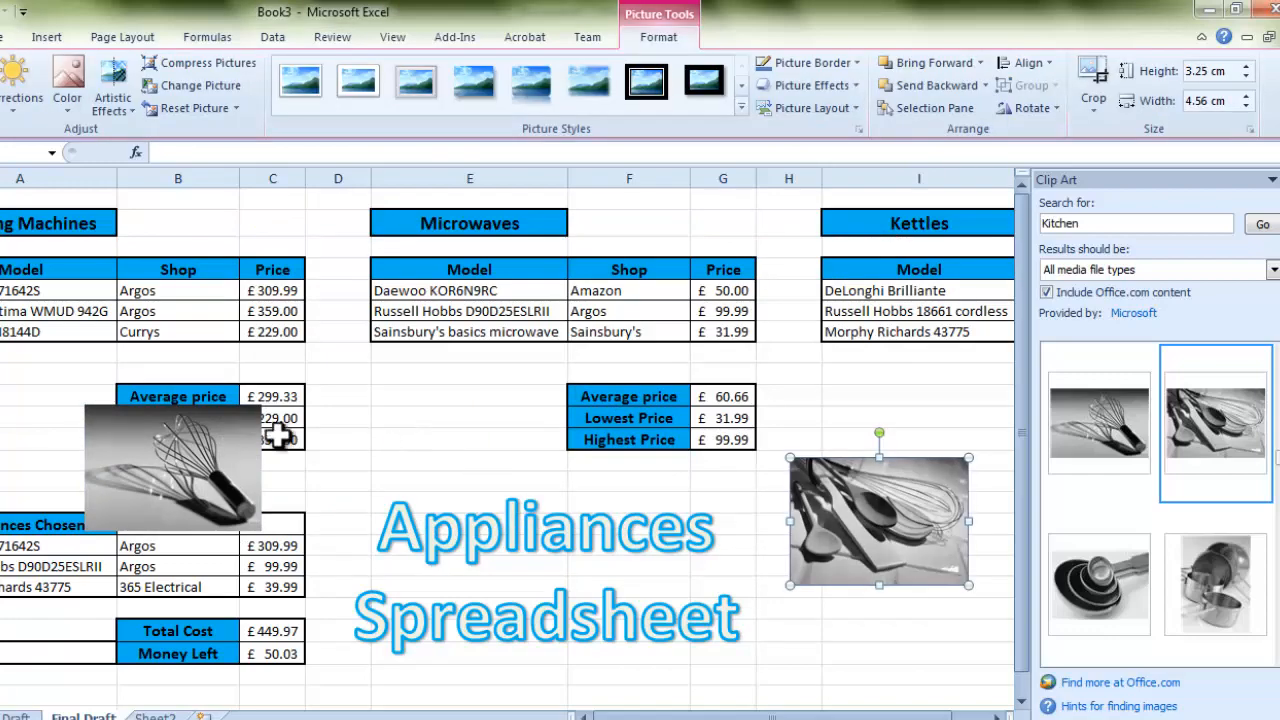
pyautogui.moveTo(205, 465); pyautogui.dragTo(911, 656)
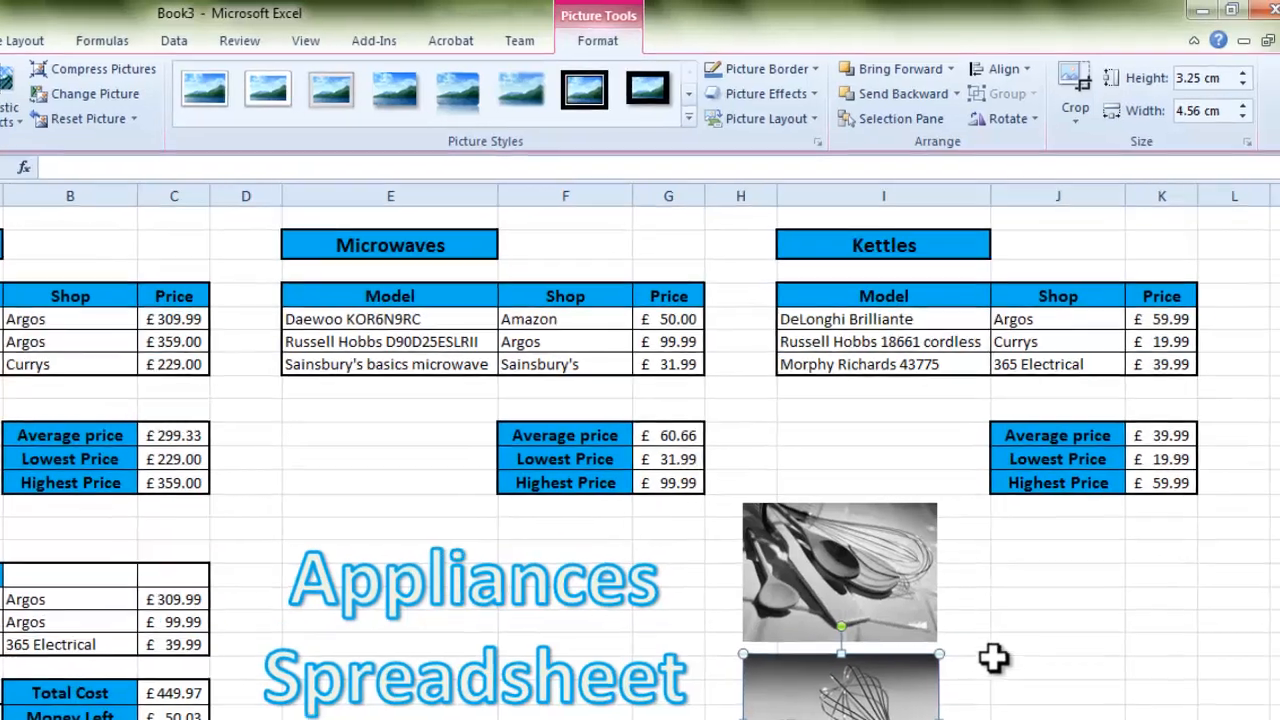
# Select both kitchen pictures together and shift them slightly left towards the WordArt.
pyautogui.scroll(-2, 900, 600)
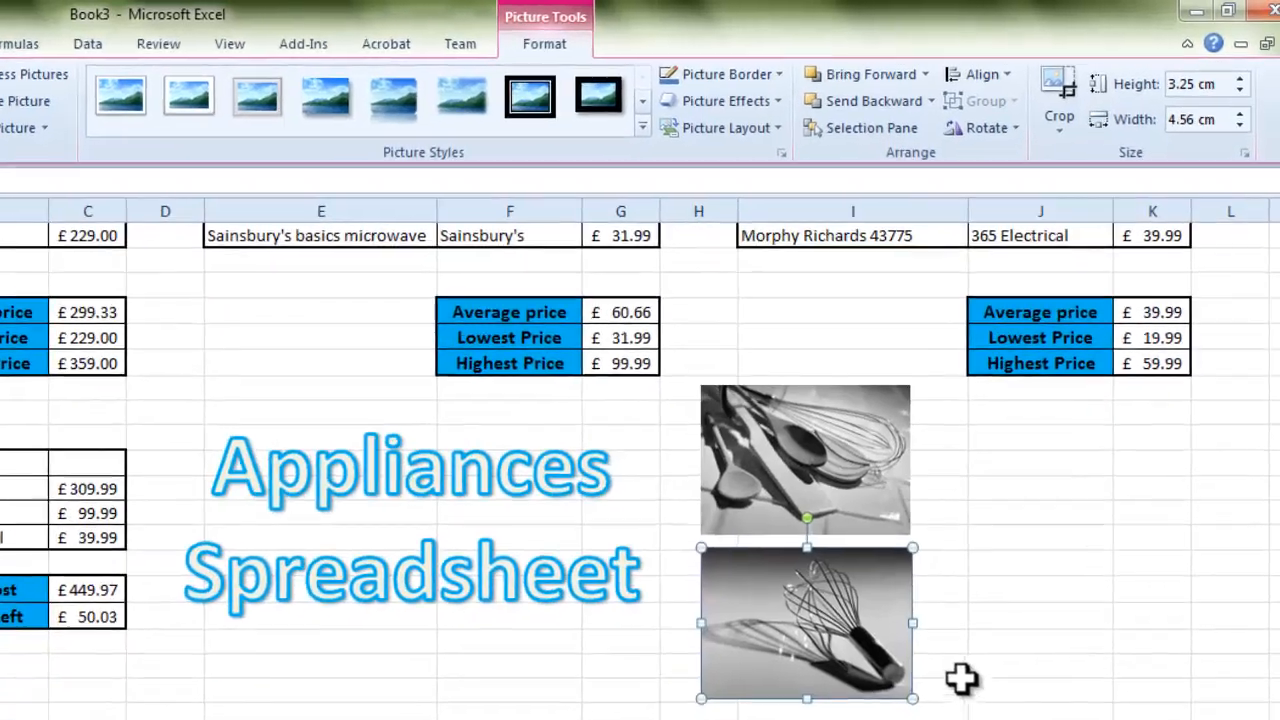
pyautogui.keyDown('shift'); pyautogui.click(832, 445); pyautogui.keyUp('shift')
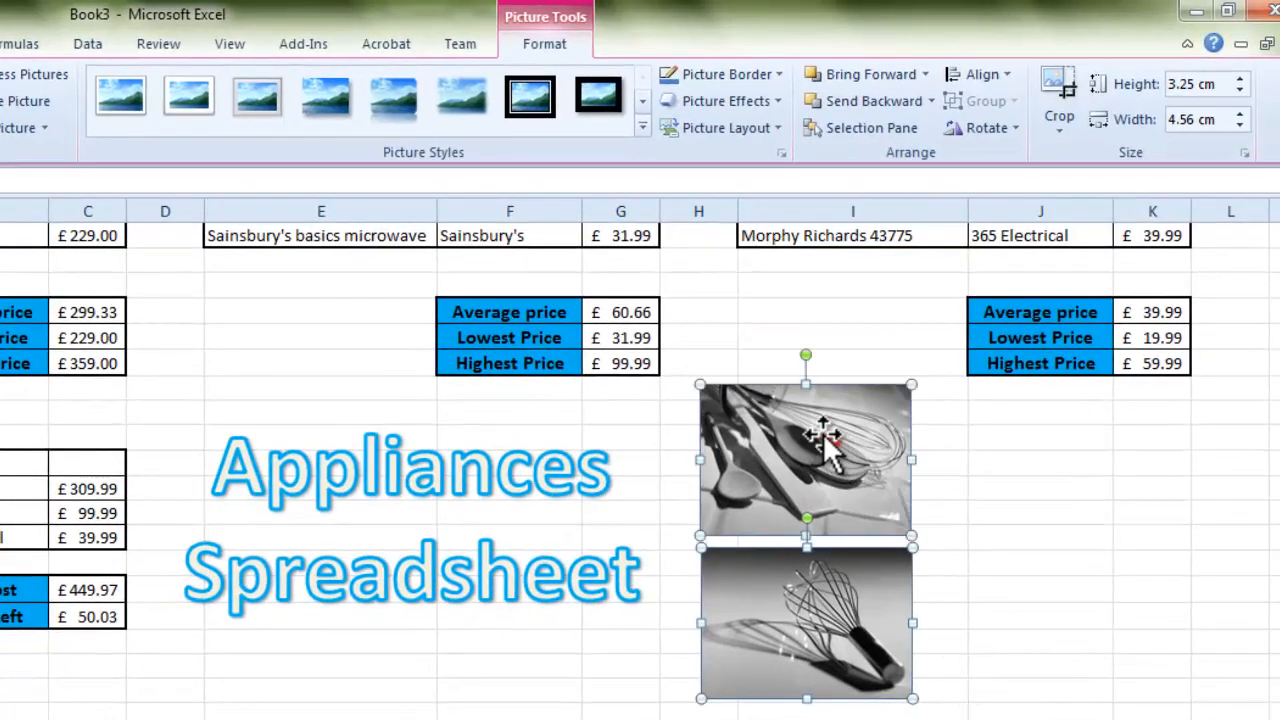
pyautogui.click(835, 461)
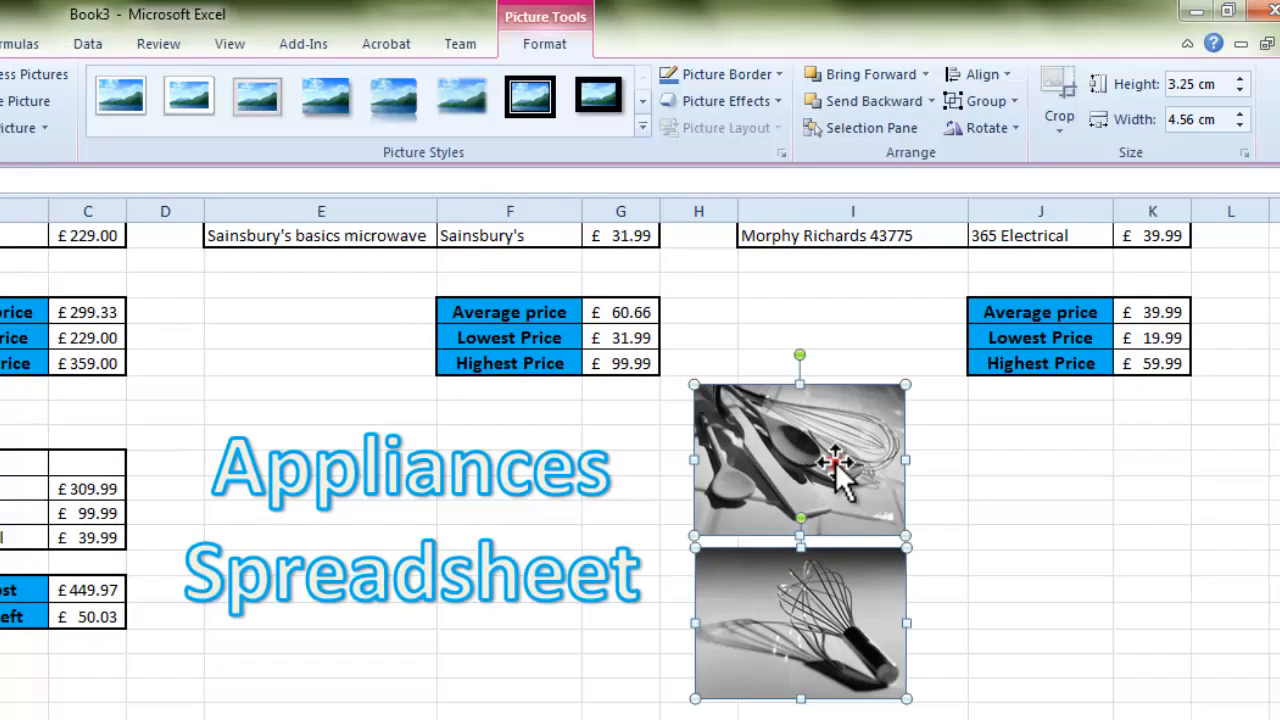
# Give both selected kitchen pictures a black border with a 3 pt weight, leaving them deselected.
pyautogui.click(750, 77)
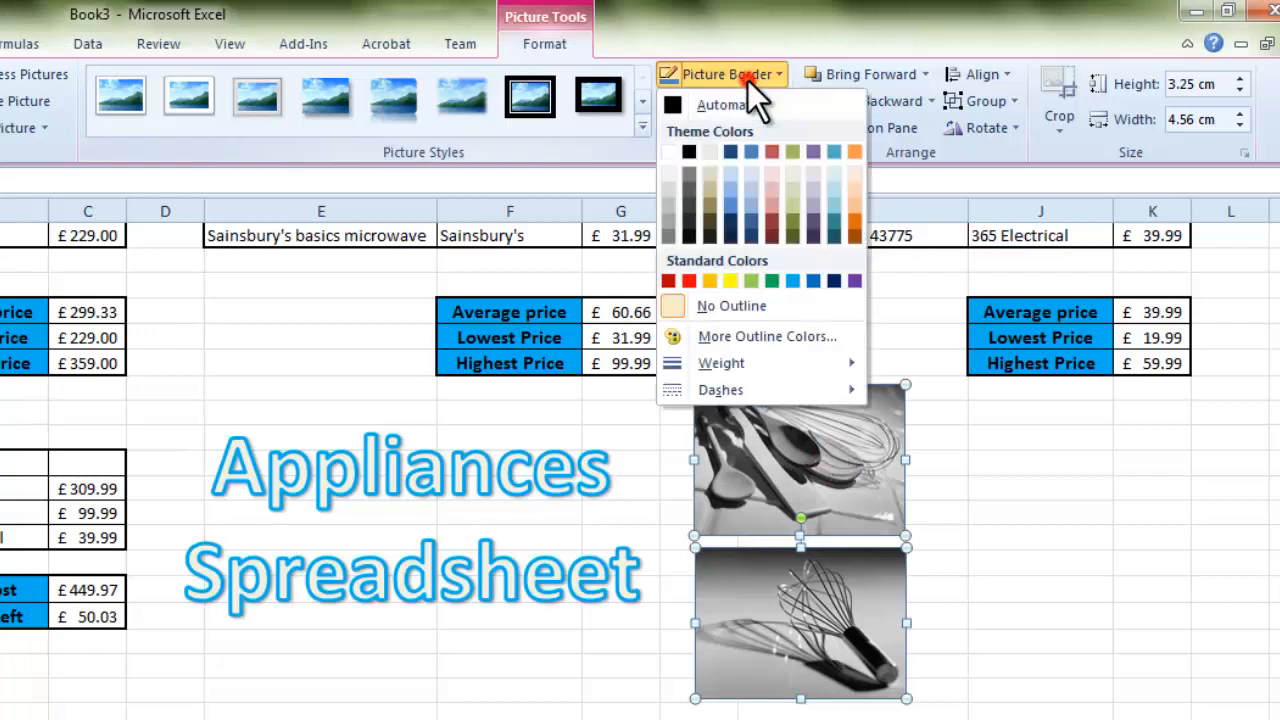
pyautogui.click(688, 152)
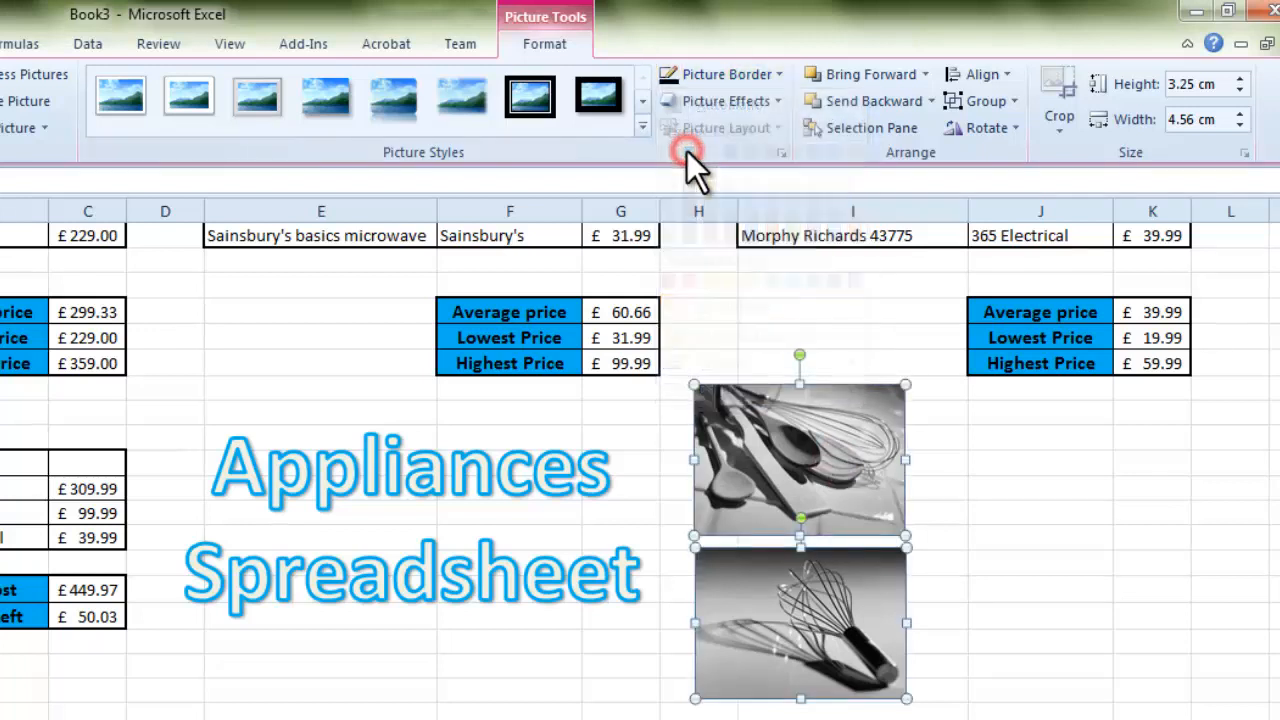
pyautogui.click(732, 79)
pyautogui.click(804, 360)
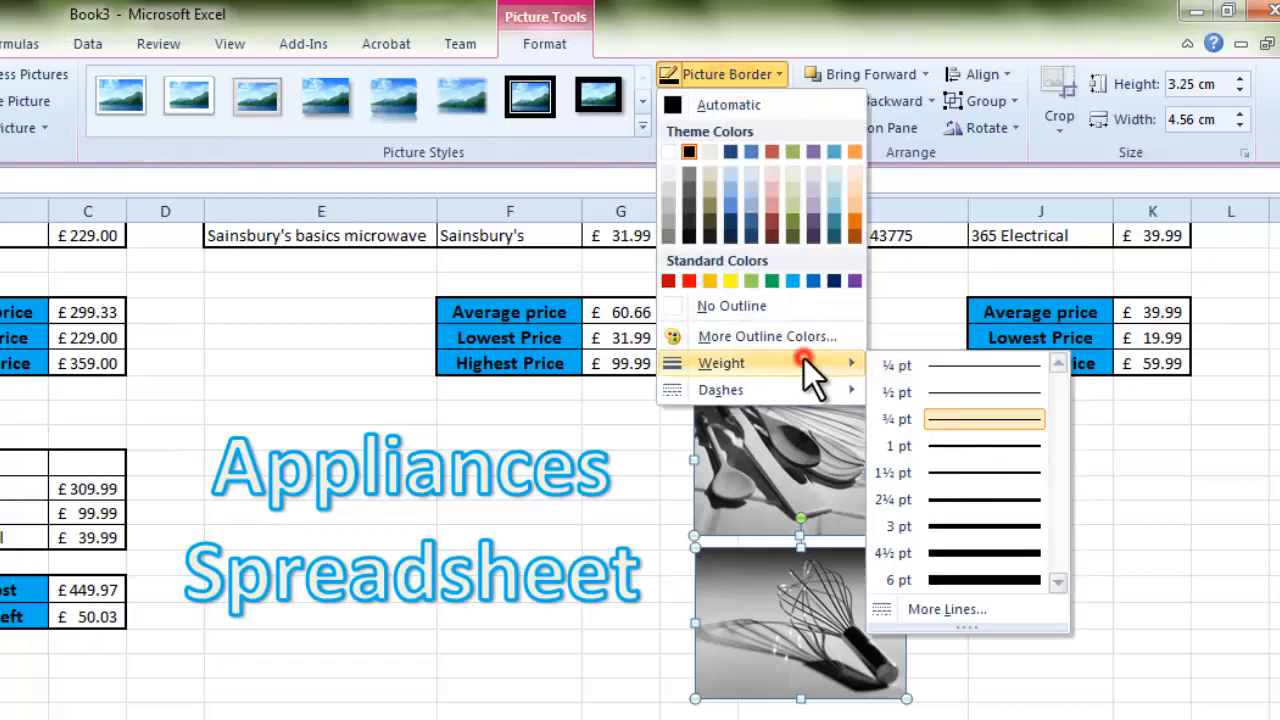
pyautogui.click(1016, 526)
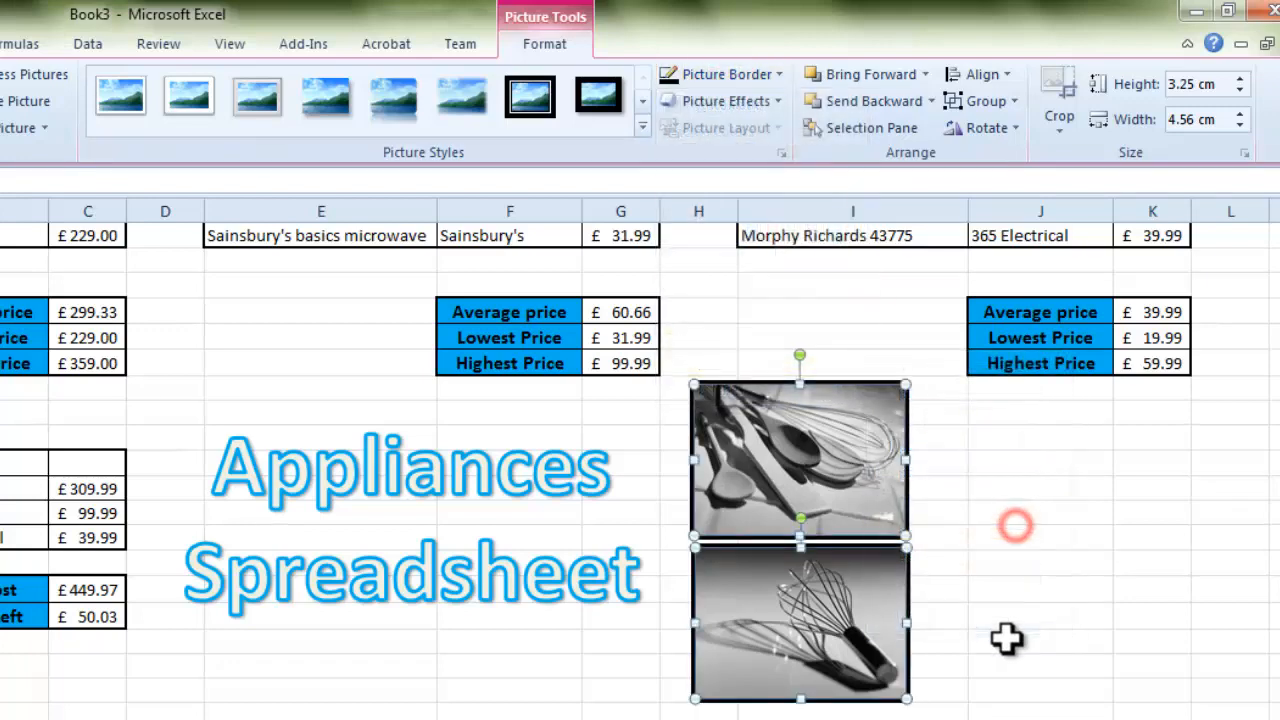
pyautogui.click(1007, 640)
# Place the two kitchen pictures side by side beneath the WordArt title, with the whisk to the left of the spoons.
pyautogui.moveTo(806, 668); pyautogui.dragTo(336, 715)
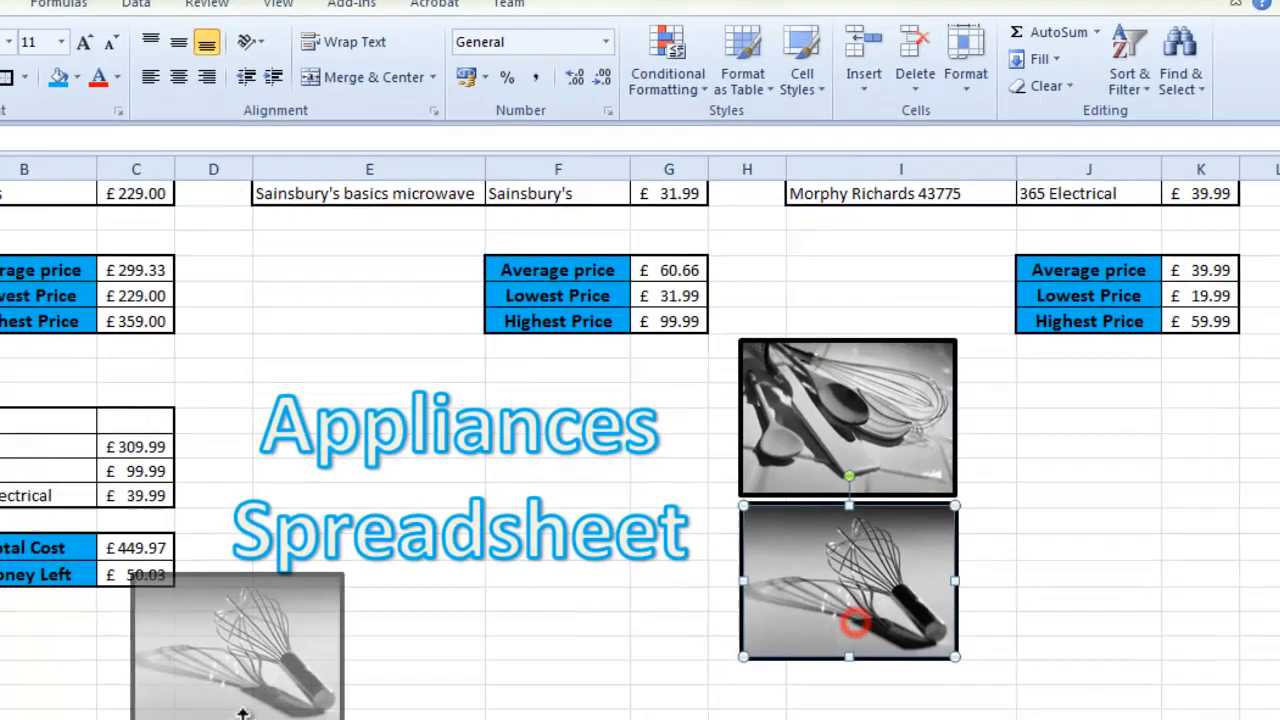
pyautogui.moveTo(844, 459); pyautogui.dragTo(639, 696)
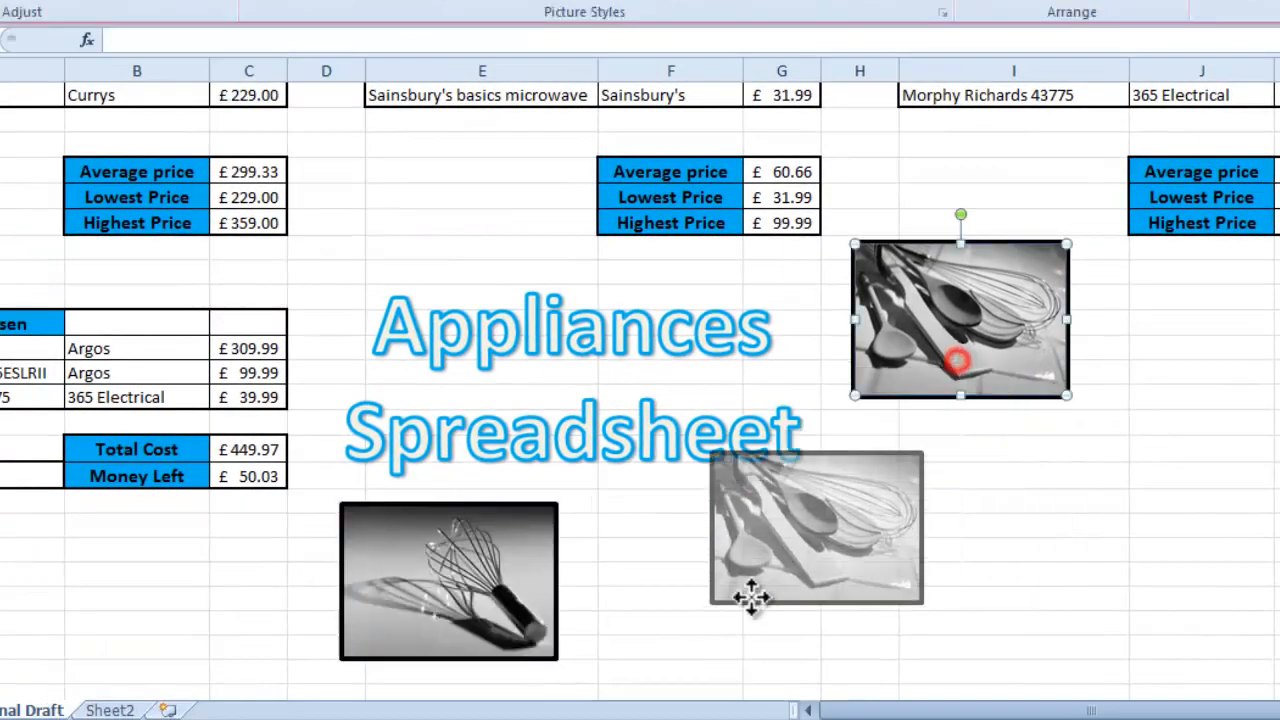
pyautogui.moveTo(751, 597); pyautogui.dragTo(712, 622)
pyautogui.click(977, 594)
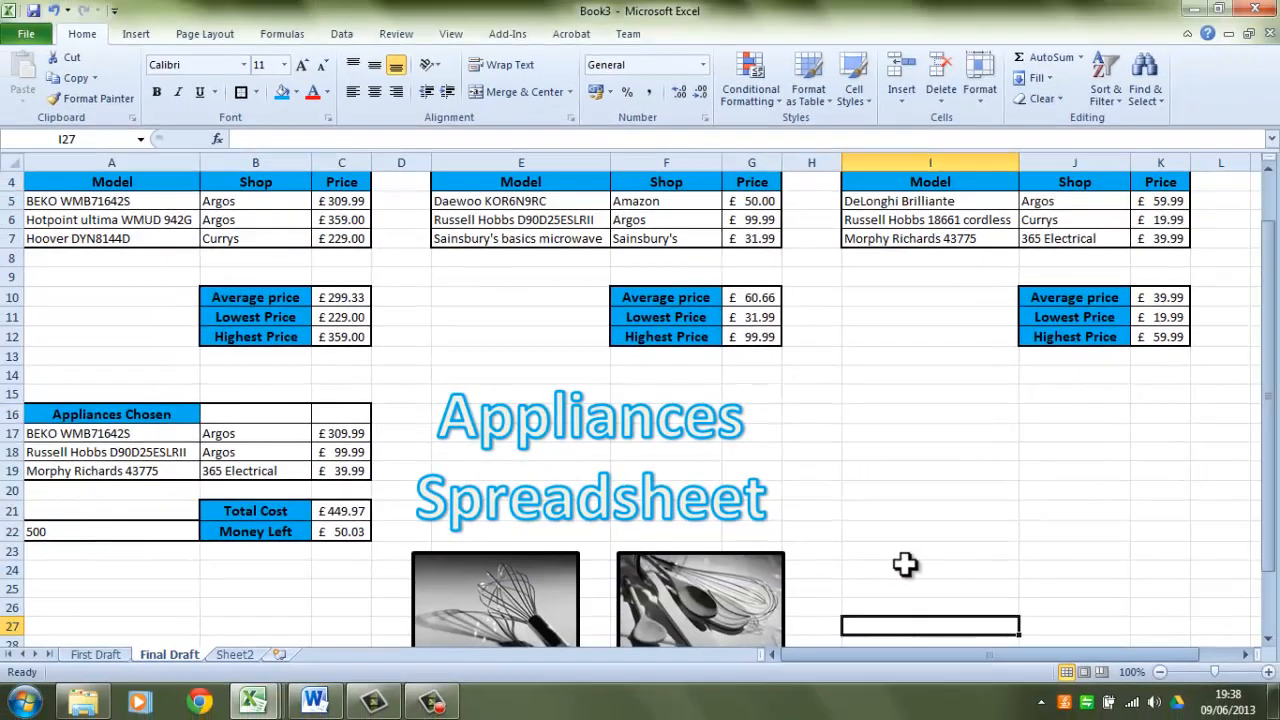
# Review the layout of the Final Draft sheet and compare it with the unformatted First Draft sheet.
pyautogui.scroll(-1, 904, 565)
pyautogui.scroll(2, 904, 565)
pyautogui.scroll(-1, 904, 565)
pyautogui.scroll(1, 904, 565)
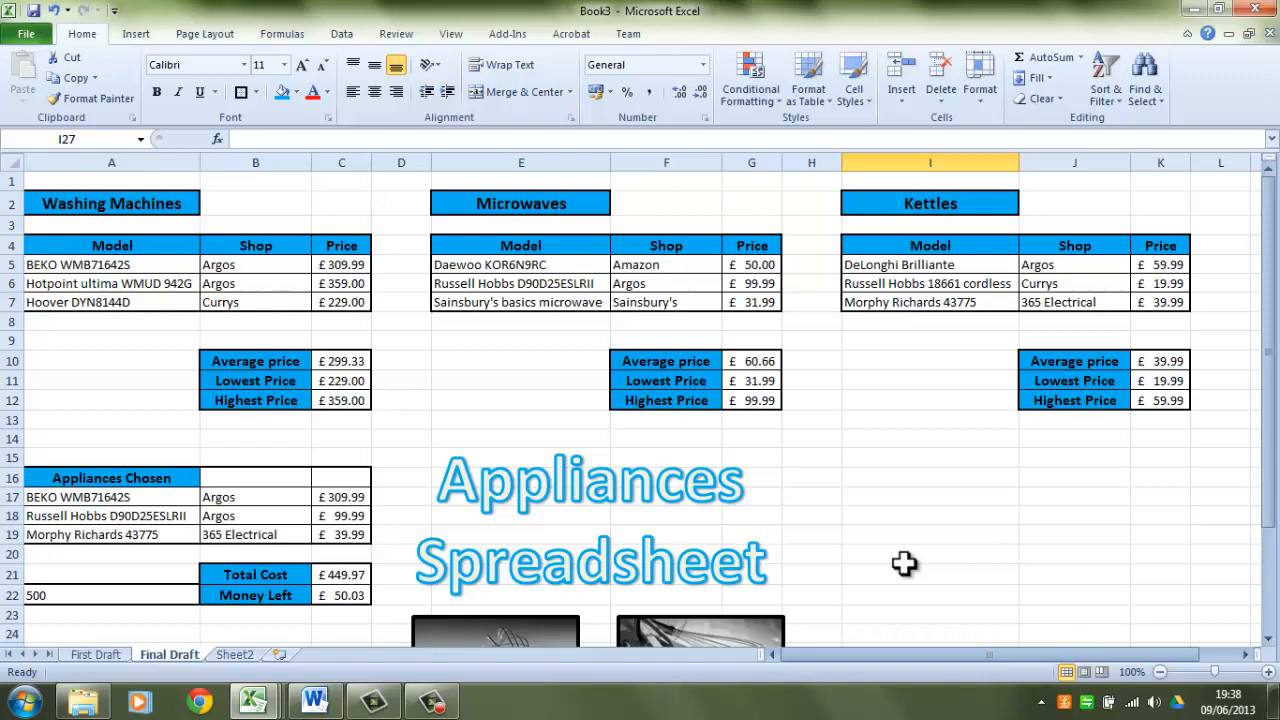
pyautogui.scroll(-1, 888, 476)
pyautogui.scroll(1, 888, 475)
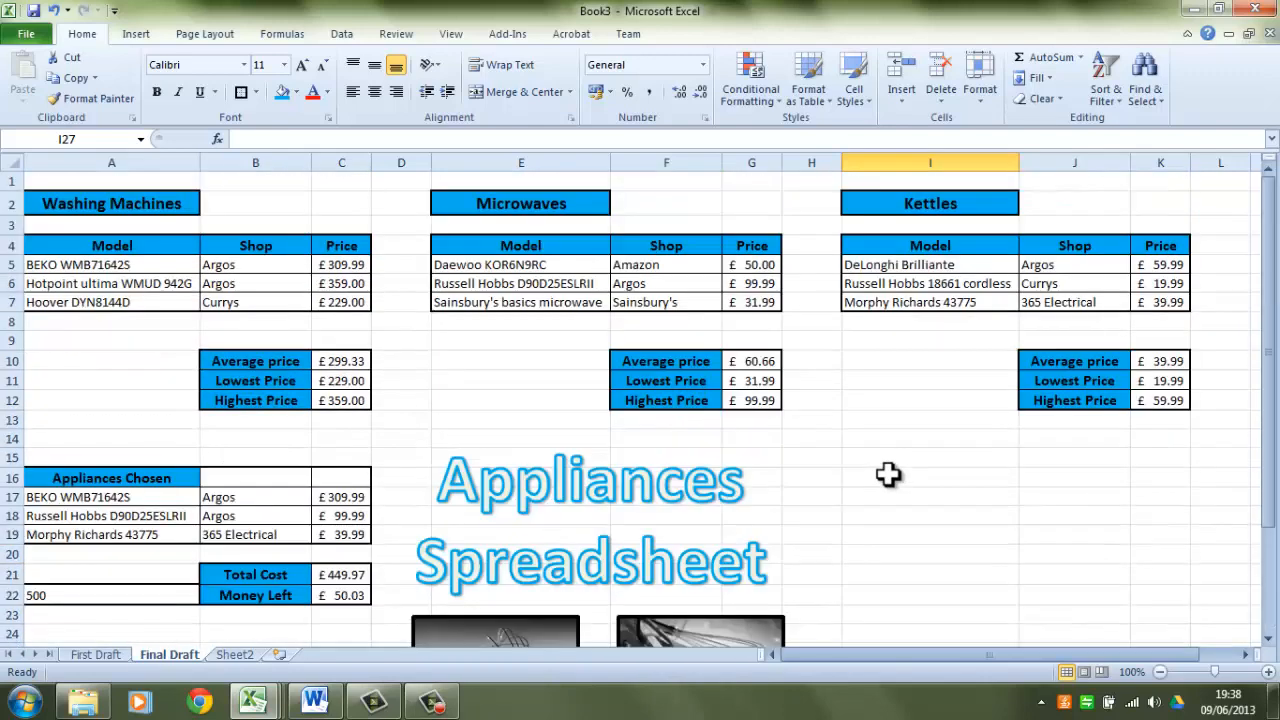
pyautogui.click(22, 38)
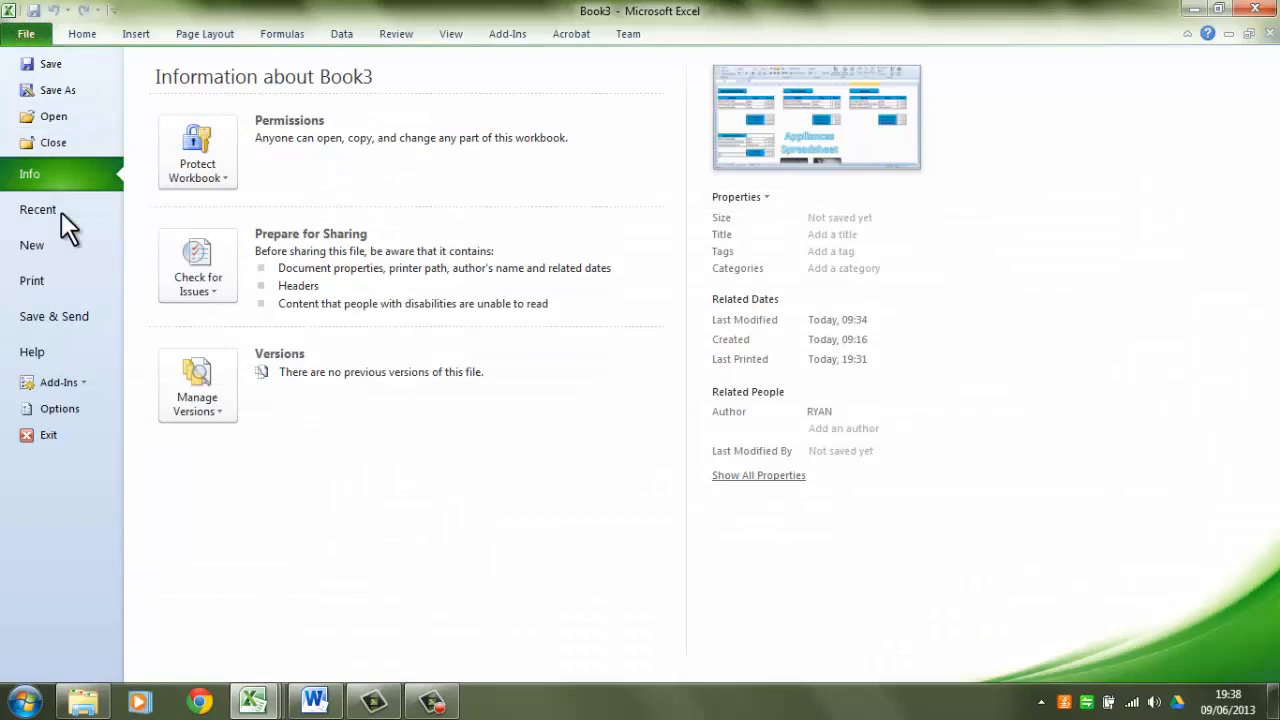
pyautogui.click(66, 32)
pyautogui.click(100, 652)
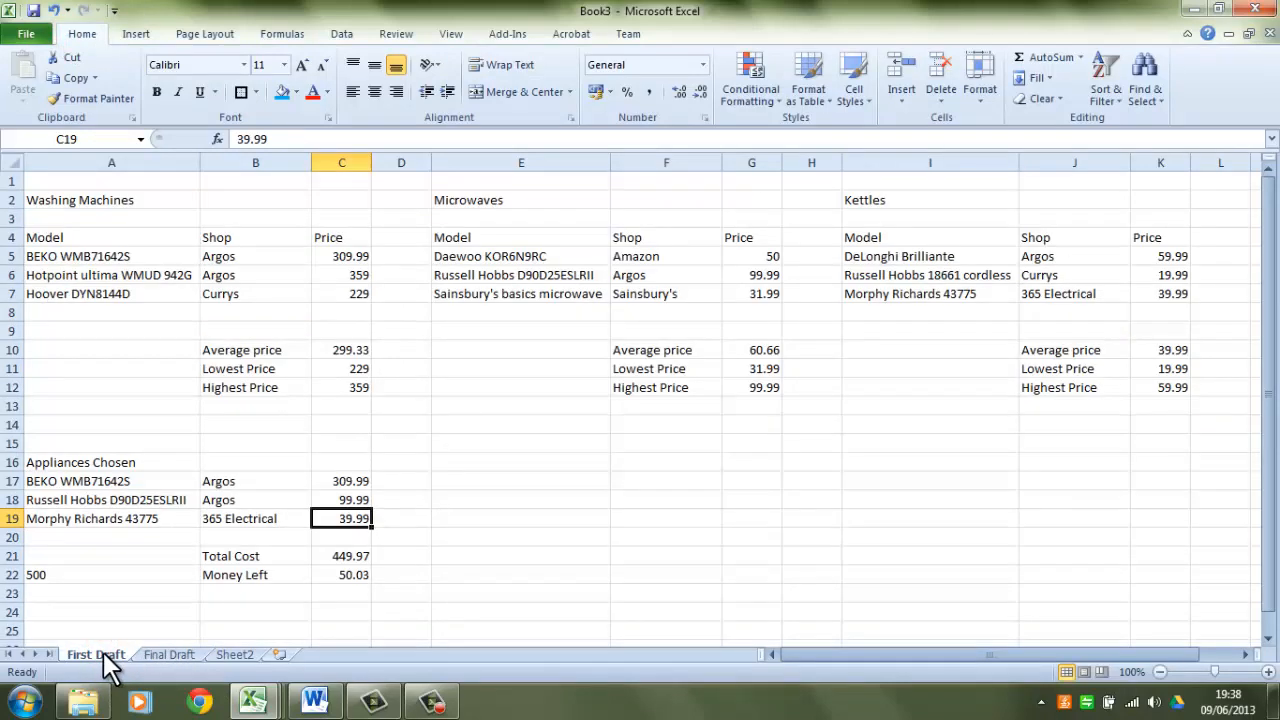
pyautogui.click(169, 654)
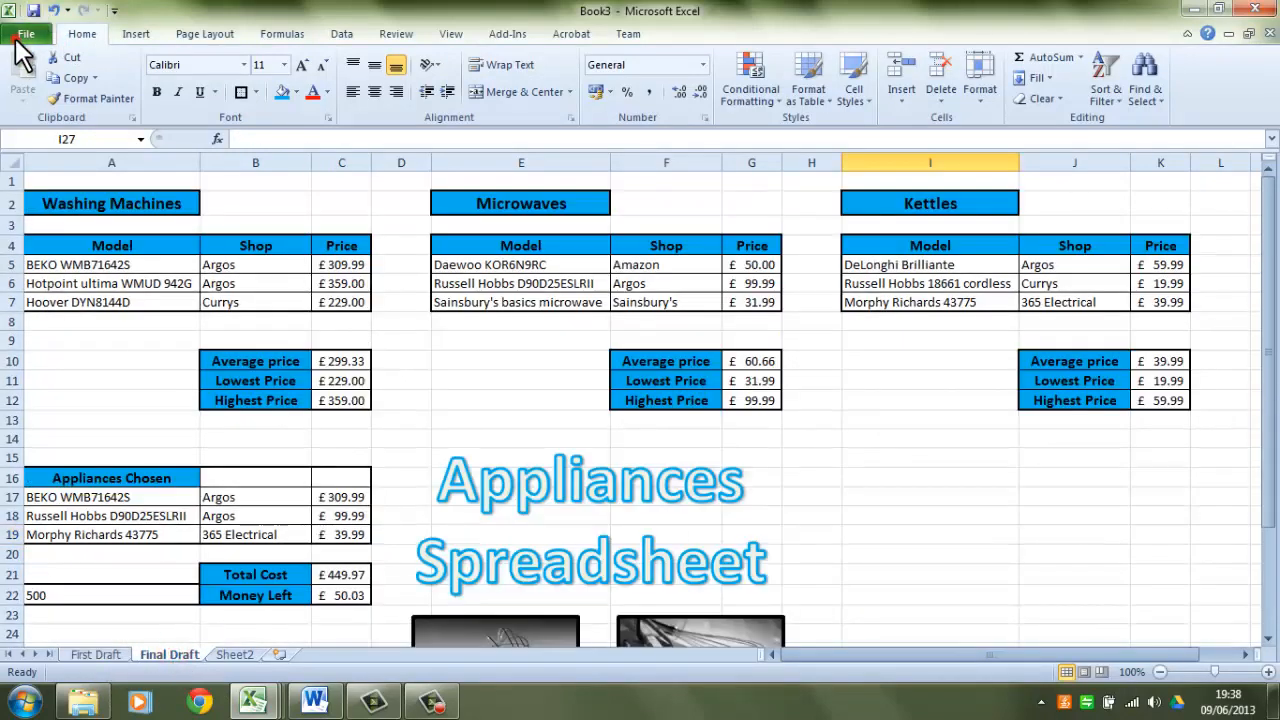
# Open the print preview of the Final Draft sheet to check its page layout.
pyautogui.click(24, 40)
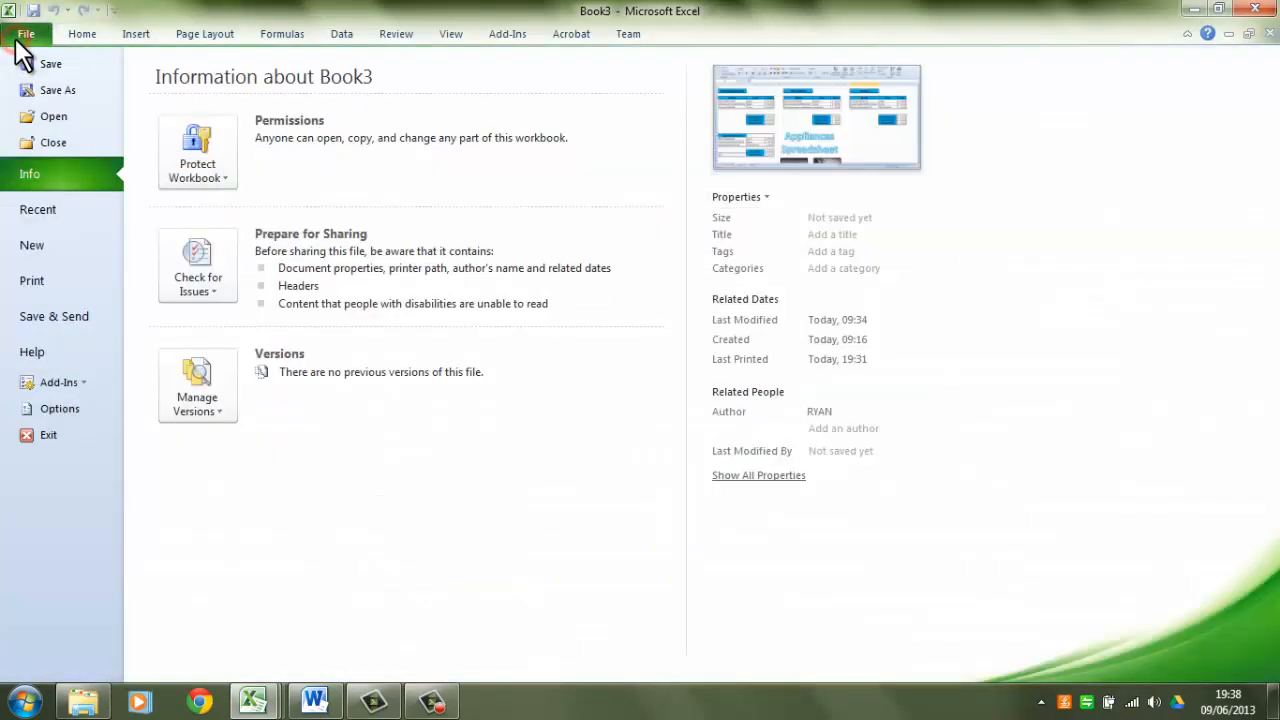
pyautogui.click(70, 274)
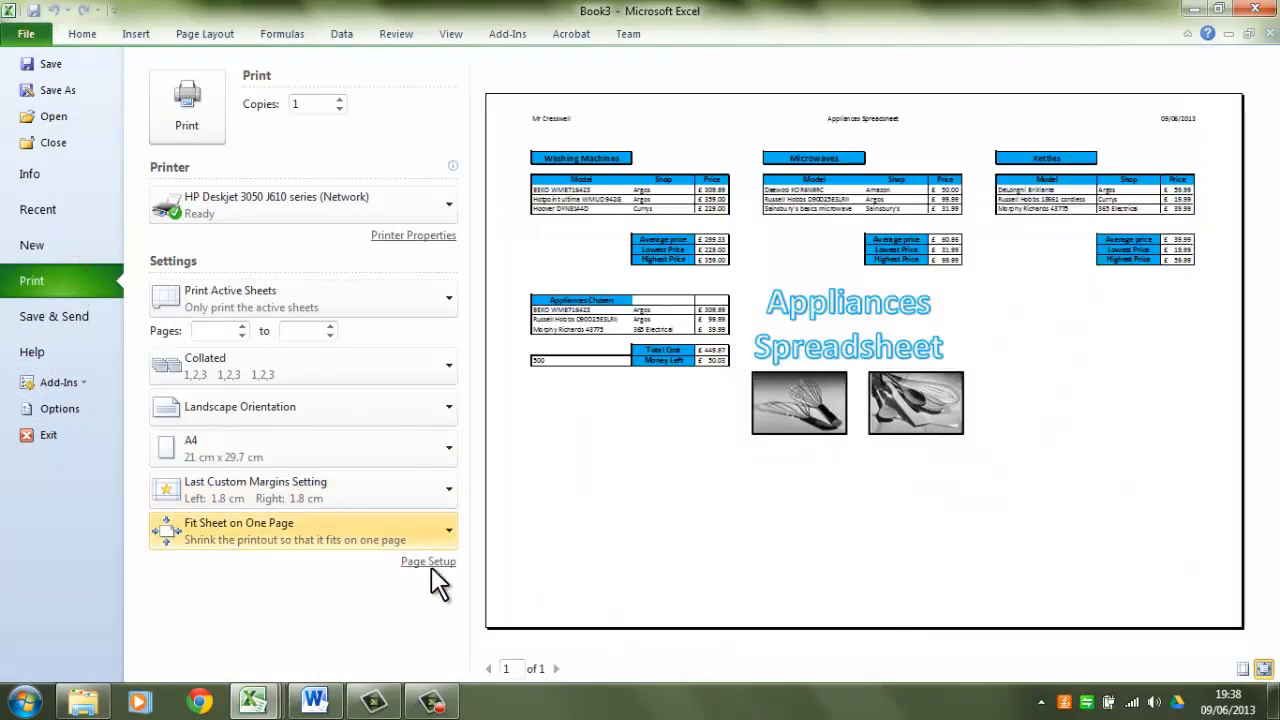